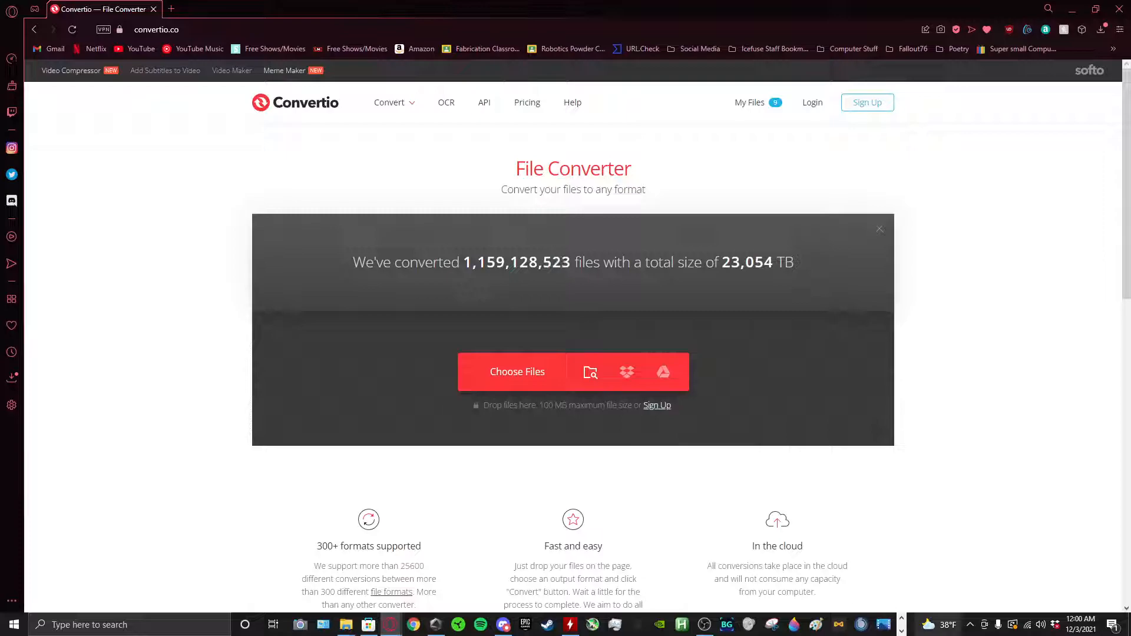
Look over the ProtoMAX LAYOUT and MAKE programs and the Downloads and Example folders used for the workflow.
left_click(901, 631)
left_click(454, 624)
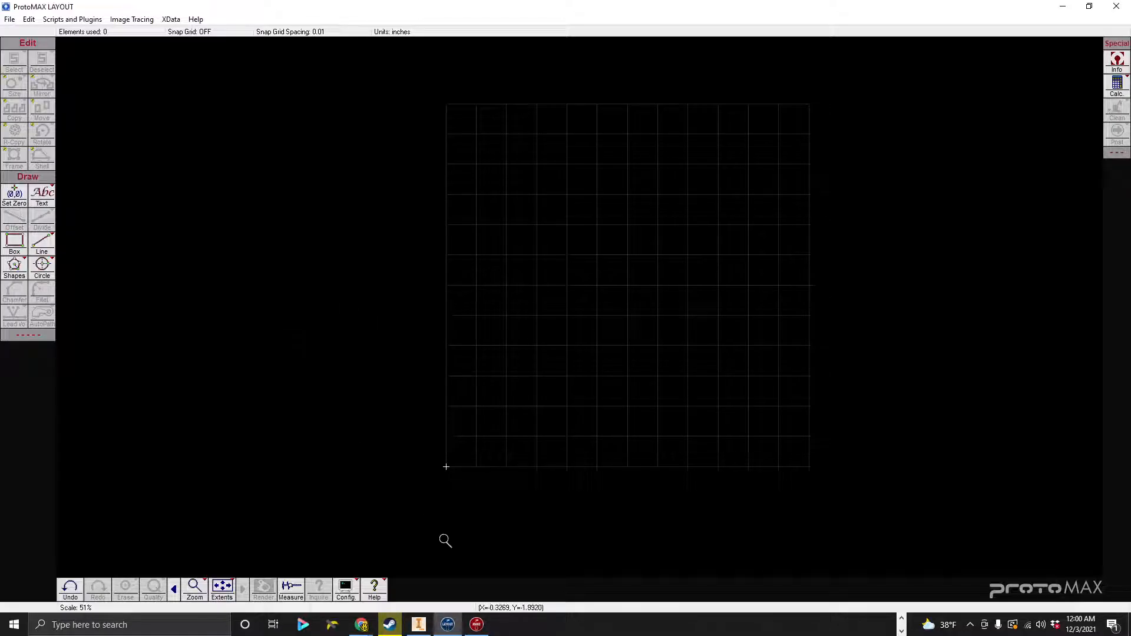
left_click(477, 617)
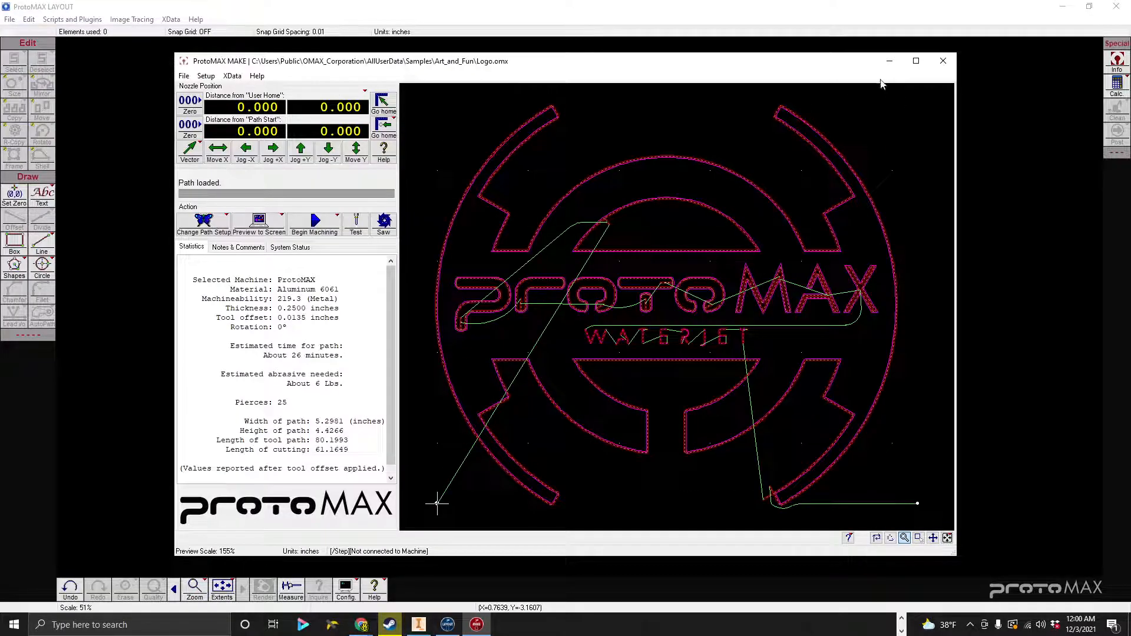
left_click(890, 61)
mouse_move(430, 621)
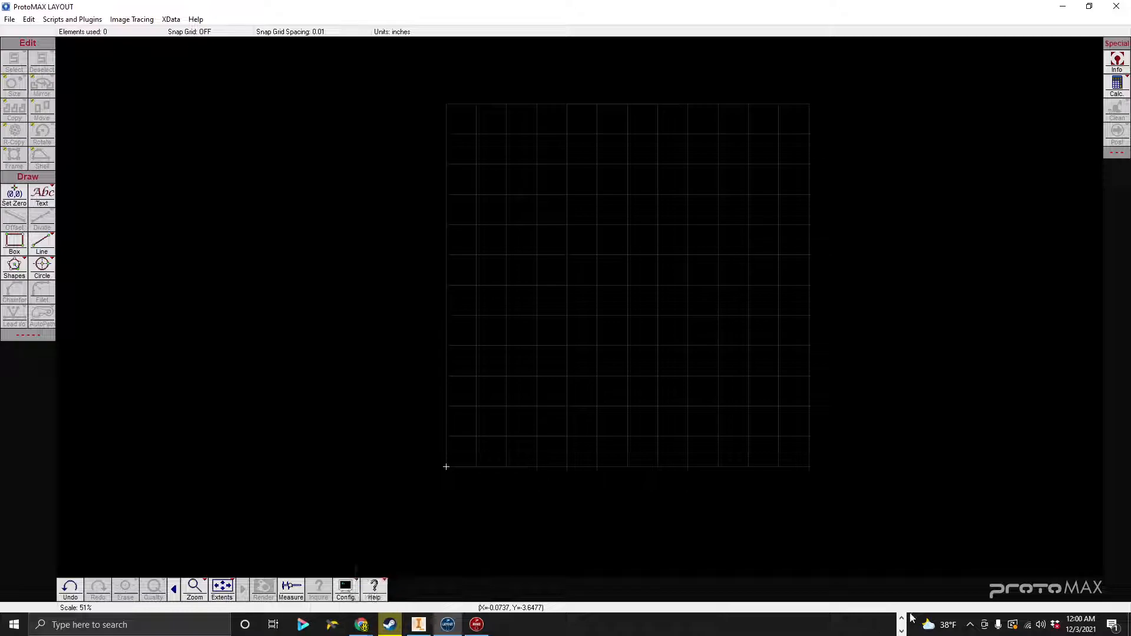
mouse_move(353, 615)
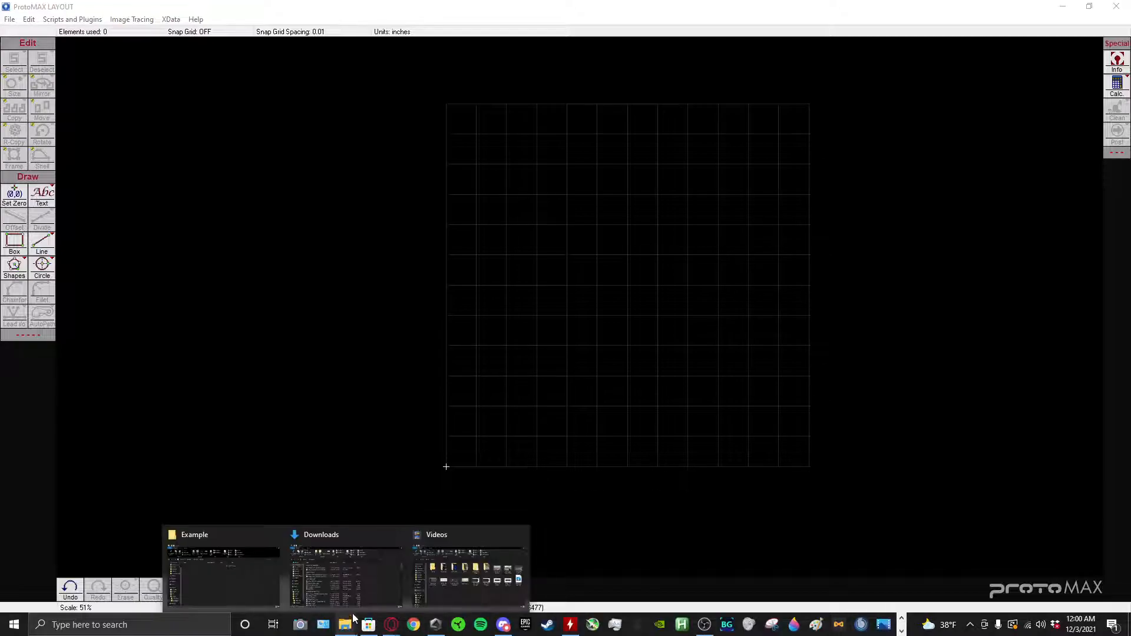
left_click(341, 596)
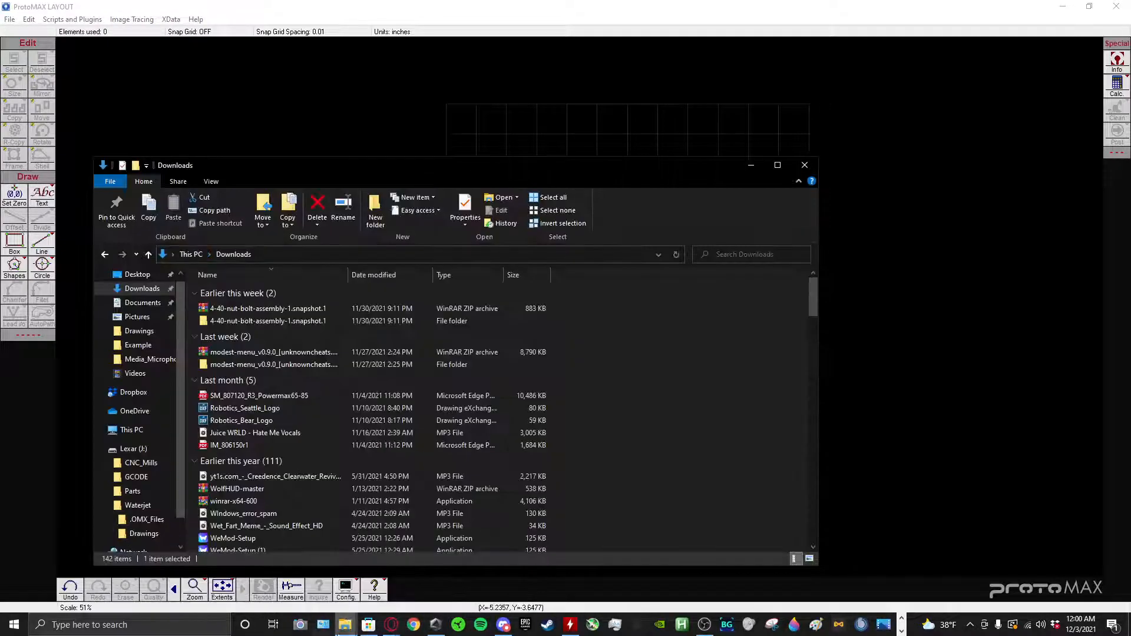
mouse_move(346, 628)
left_click(252, 584)
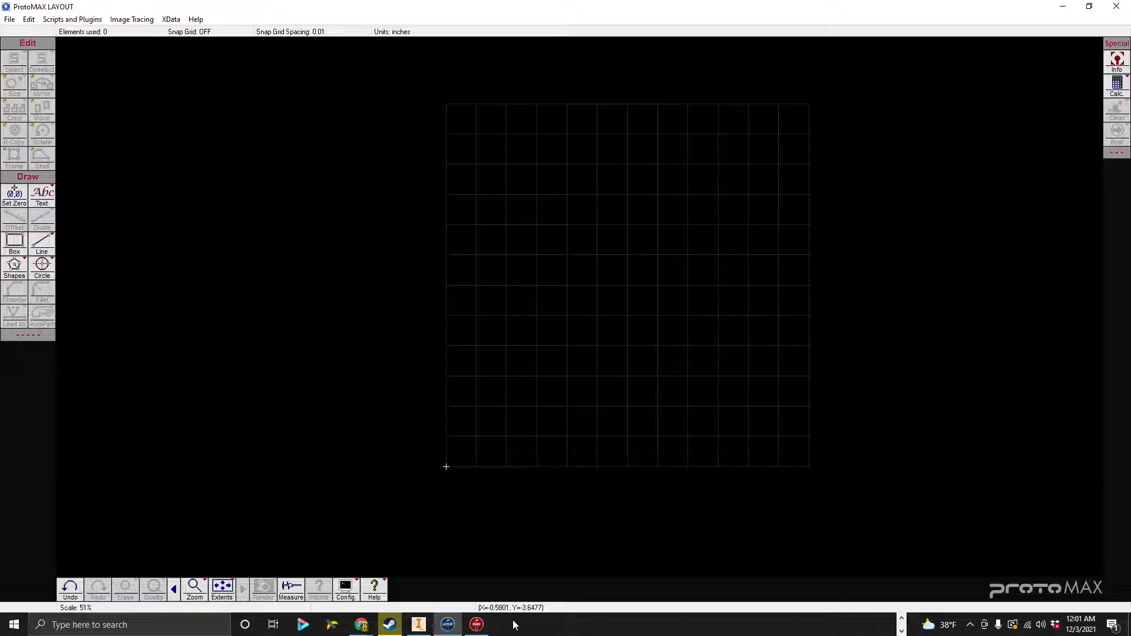
Switch to Autodesk Inventor and orient the Bear part upright in the Top view, with the whole part framed.
left_click(901, 631)
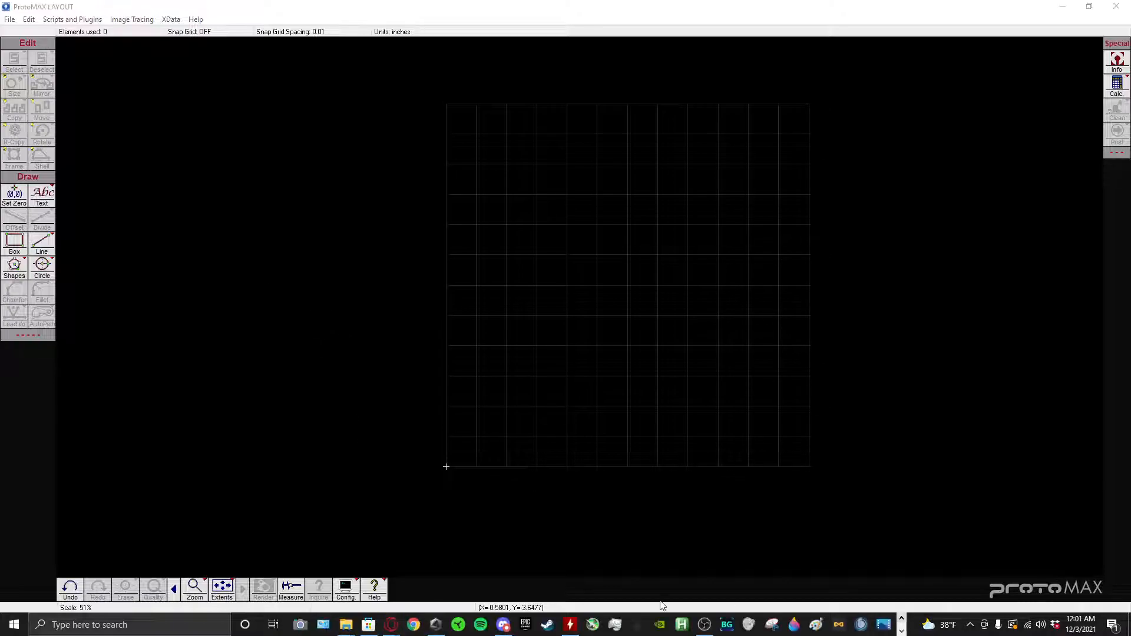
left_click(899, 632)
left_click(423, 628)
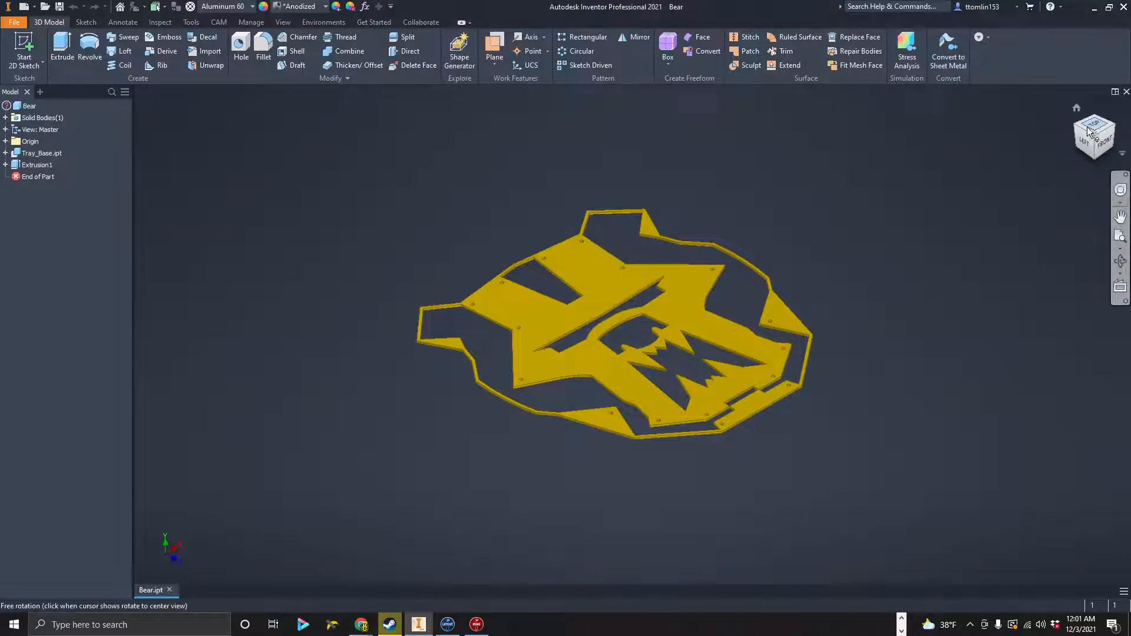
middle_click_drag(641, 273, 648, 372, "shift")
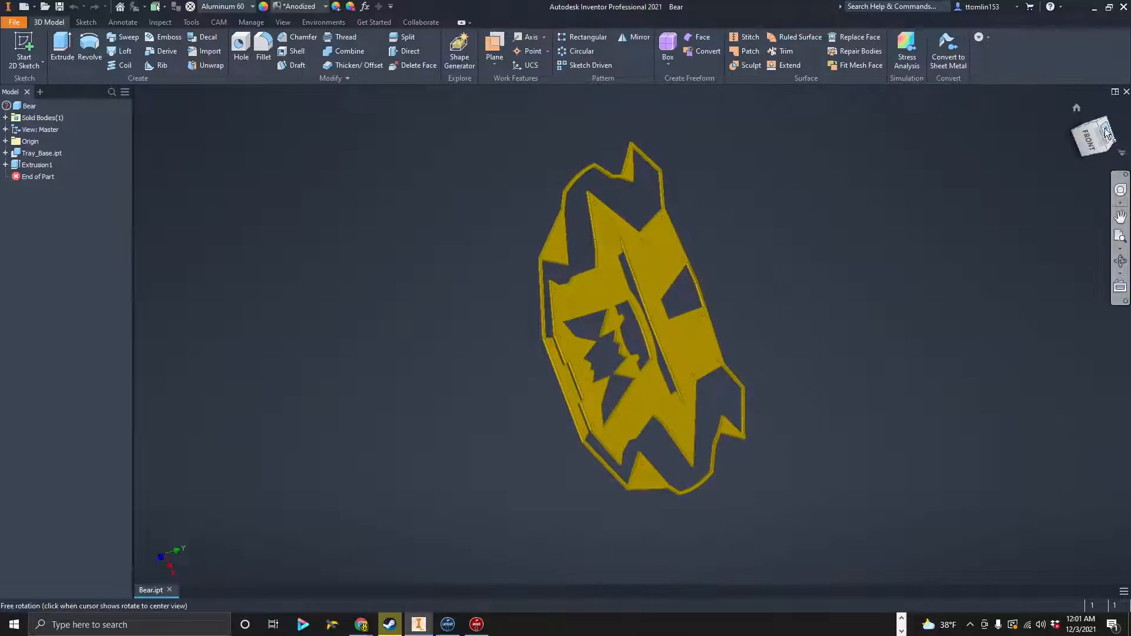
left_click(1111, 139)
left_click(1112, 110)
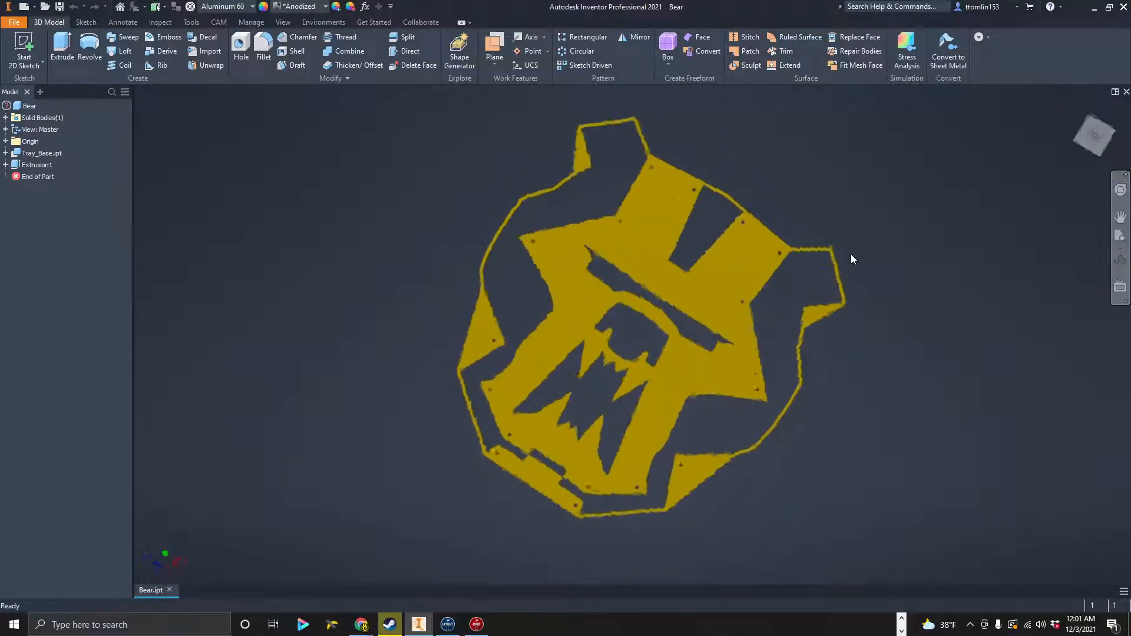
left_click(1074, 135)
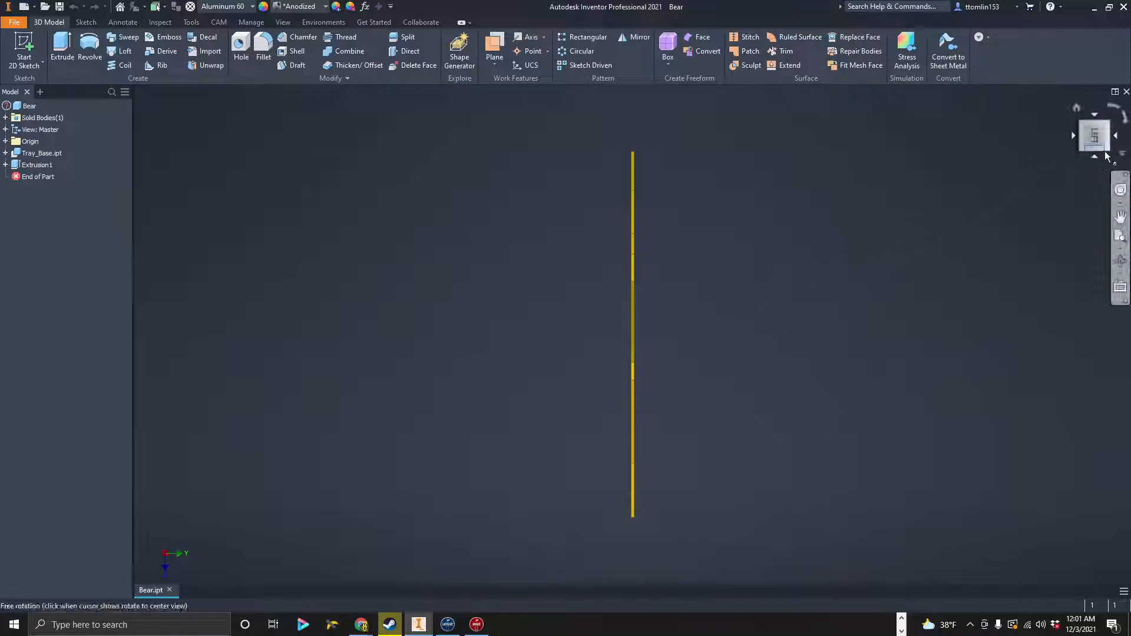
left_click(1115, 136)
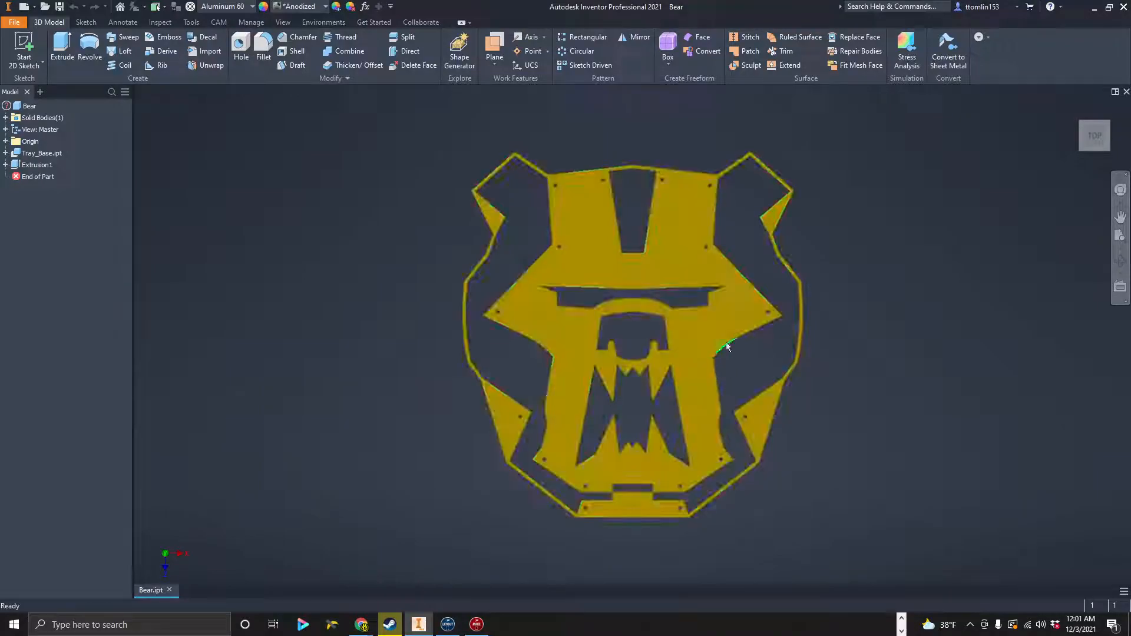
scroll(687, 372, "down", 5)
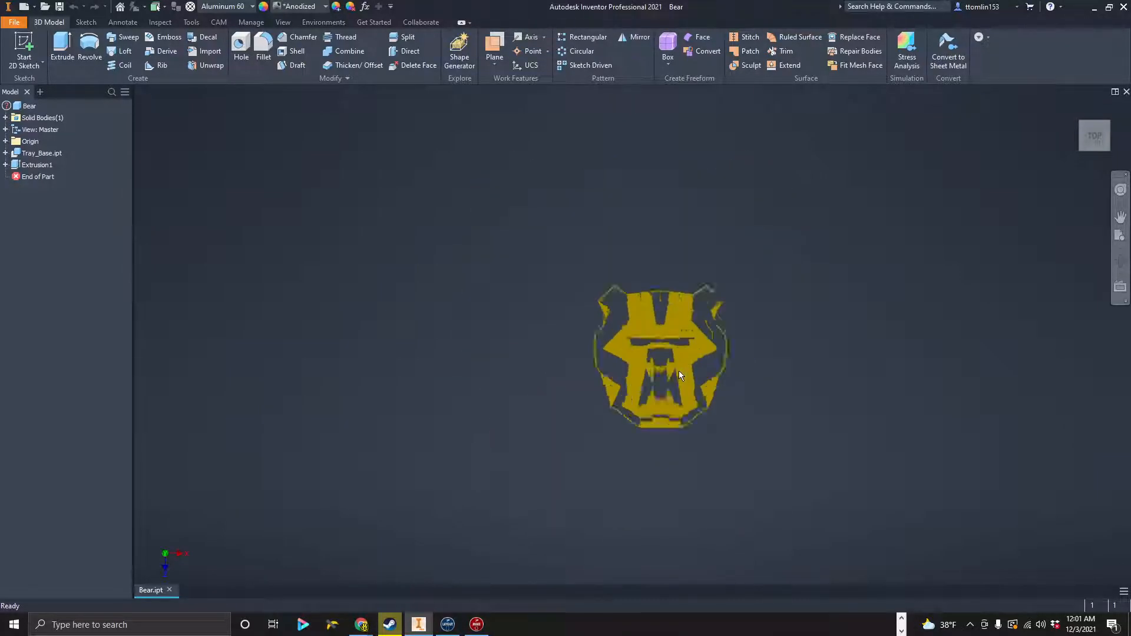
scroll(671, 377, "up", 12)
scroll(661, 384, "down", 9)
middle_click_drag(677, 350, 627, 353)
Export the current view of the part as a JPEG image named Bear into Waterjet\Drawings\Example on the Lexar (J:) drive.
left_click(12, 23)
mouse_move(57, 173)
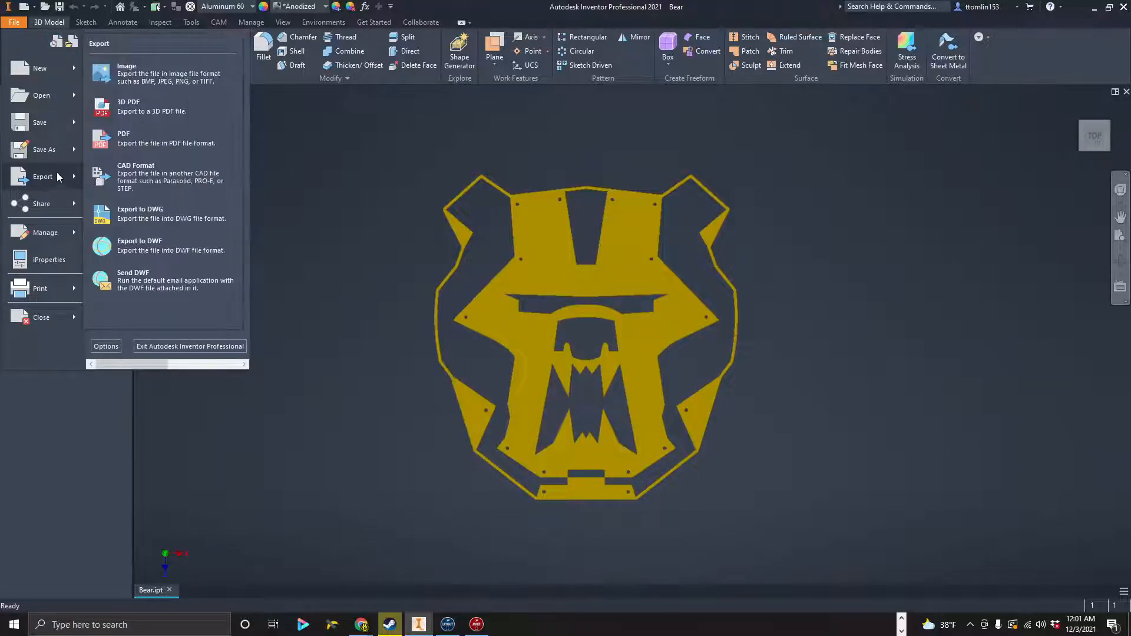
left_click(141, 67)
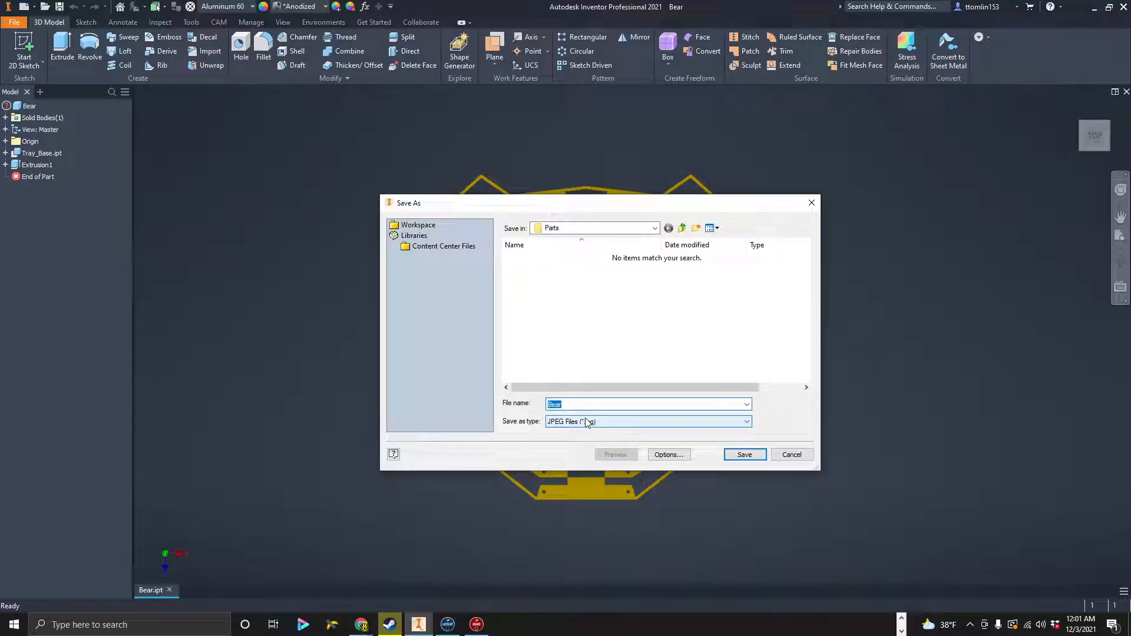
left_click(654, 228)
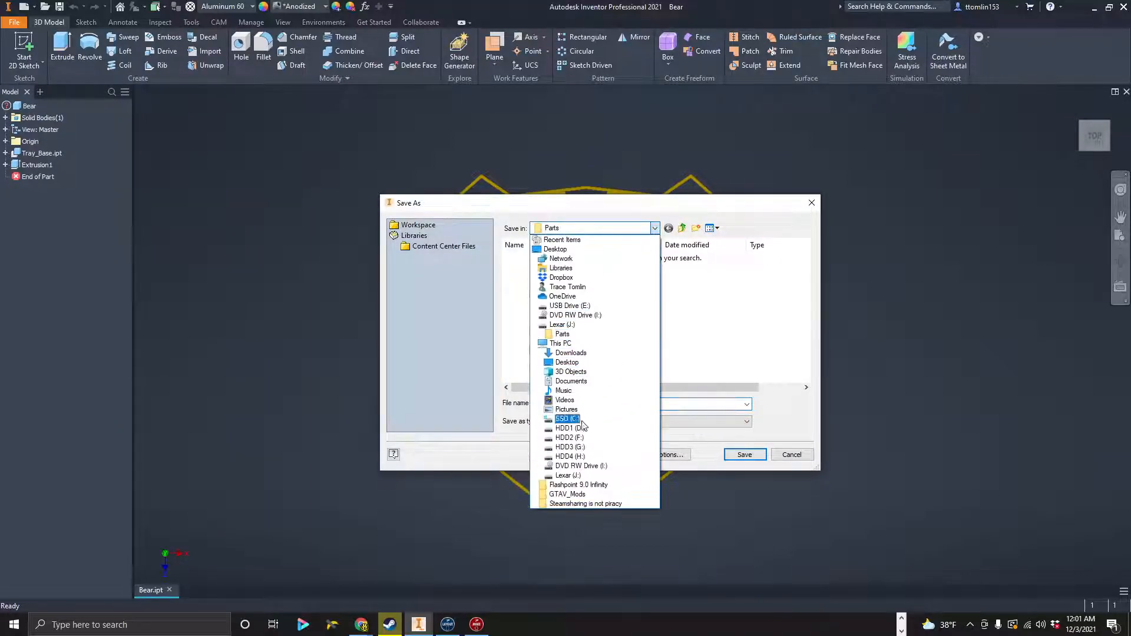
left_click(564, 475)
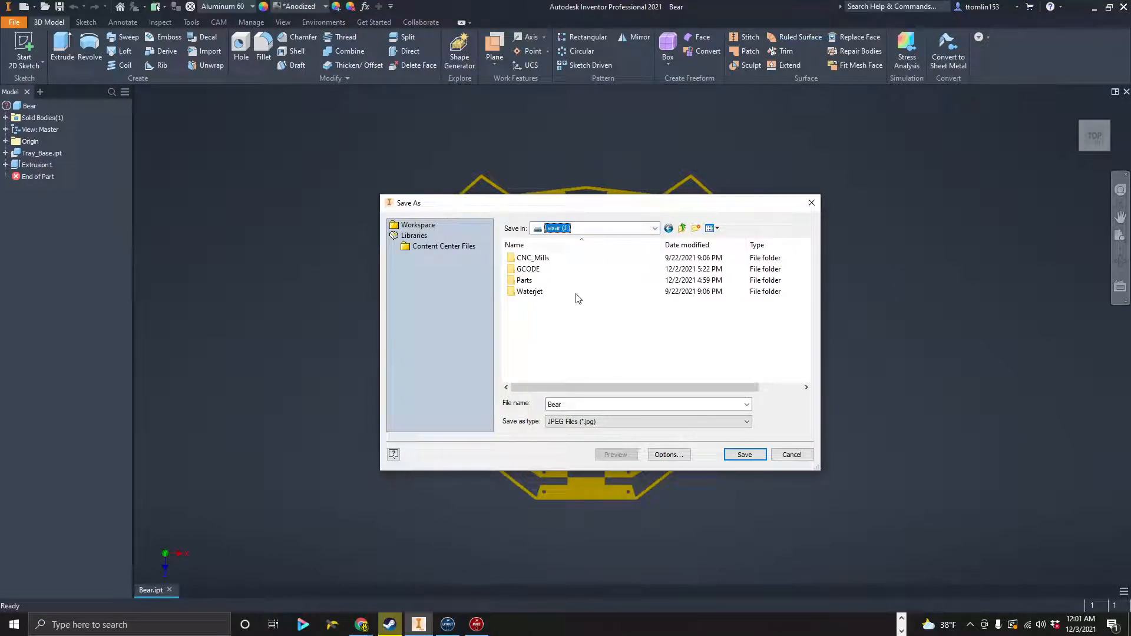
double_click(538, 293)
double_click(540, 269)
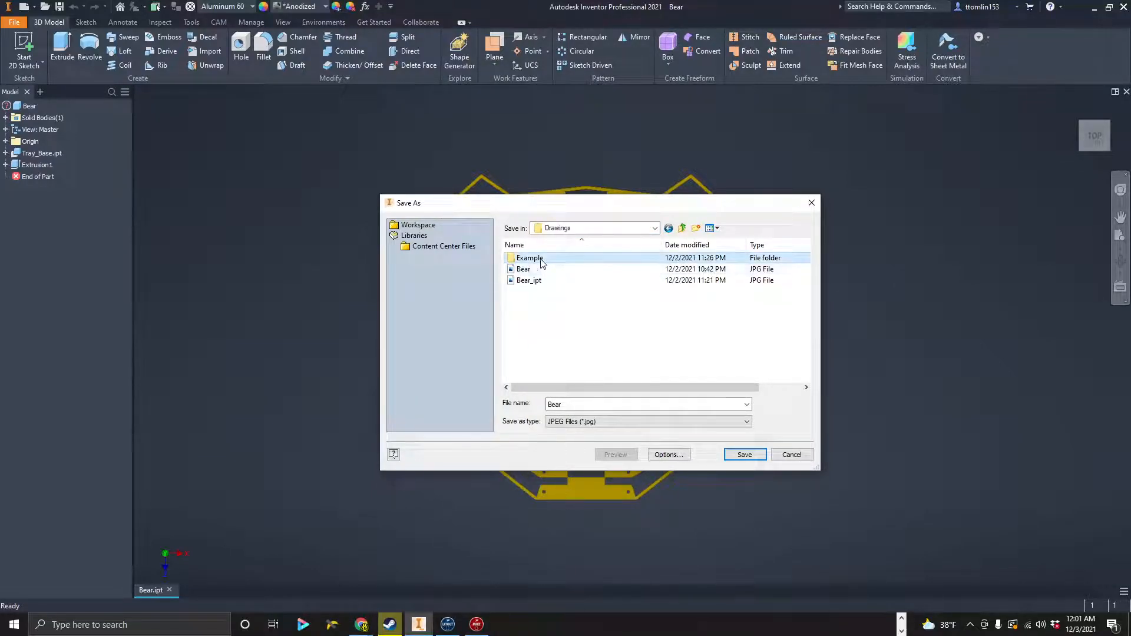
double_click(541, 259)
left_click(740, 456)
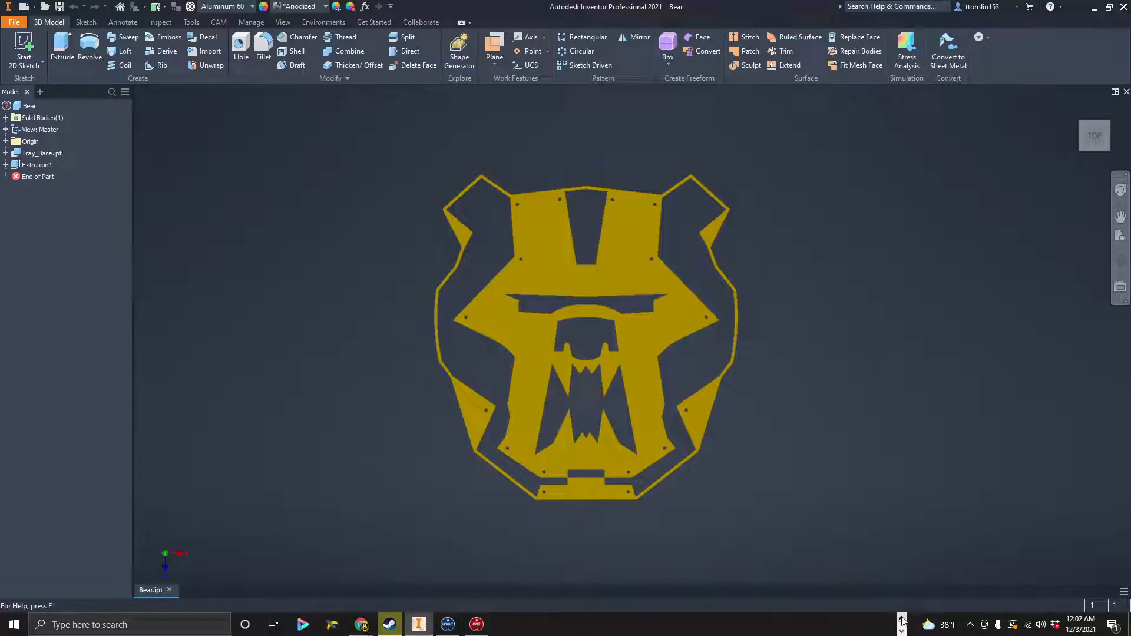
Switch to the Convertio page in the browser and add Bear.jpg from the Example folder for conversion.
left_click(432, 588)
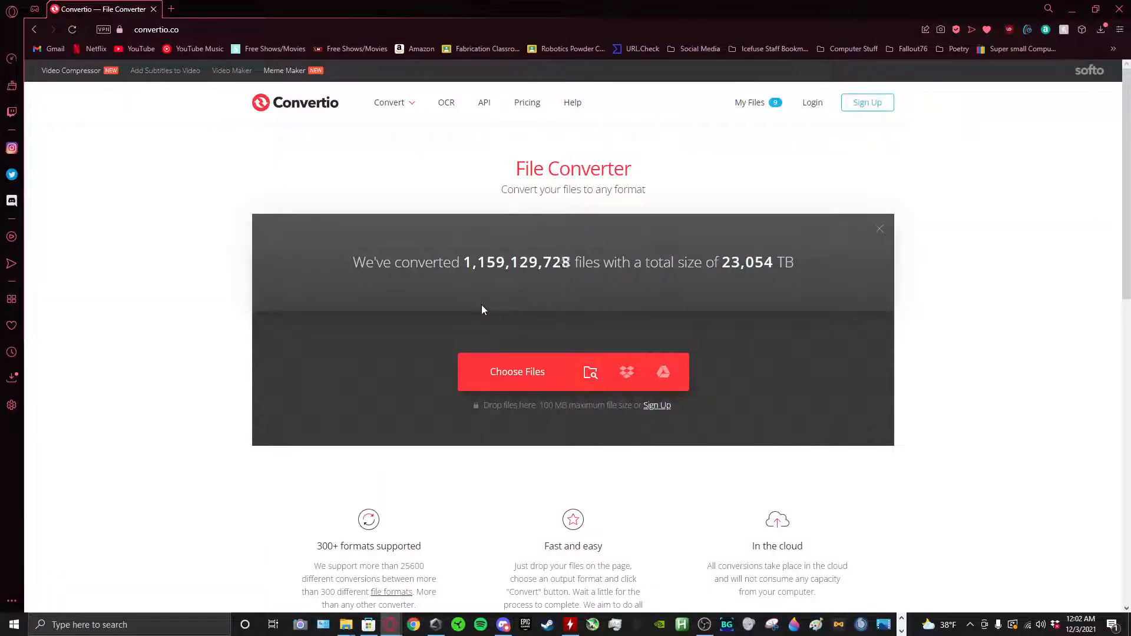
left_click(530, 372)
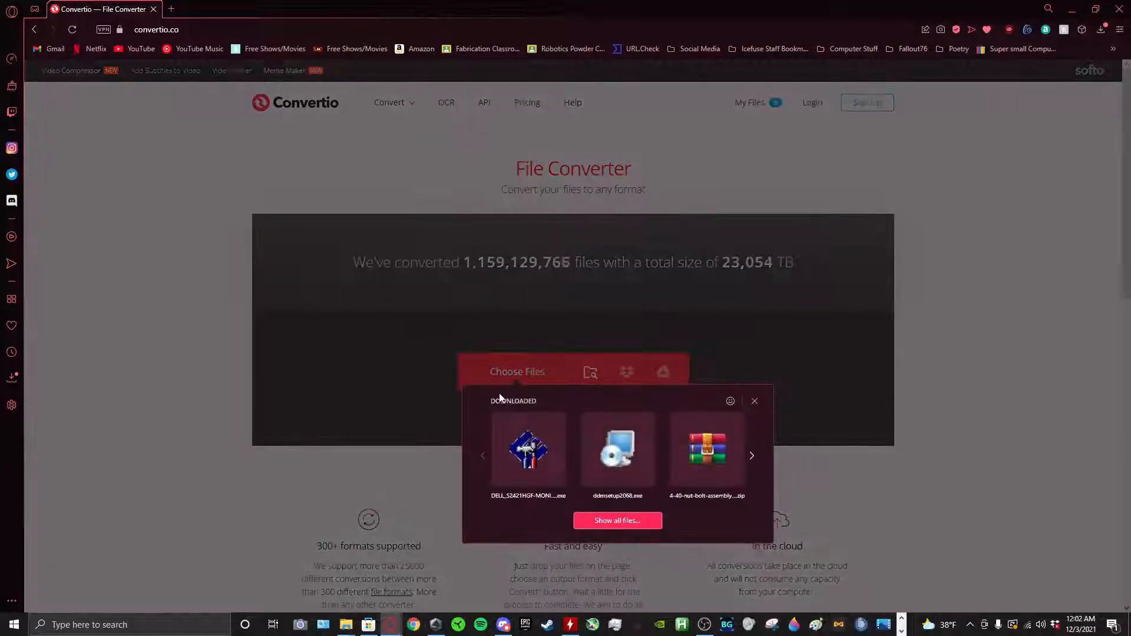
left_click(617, 520)
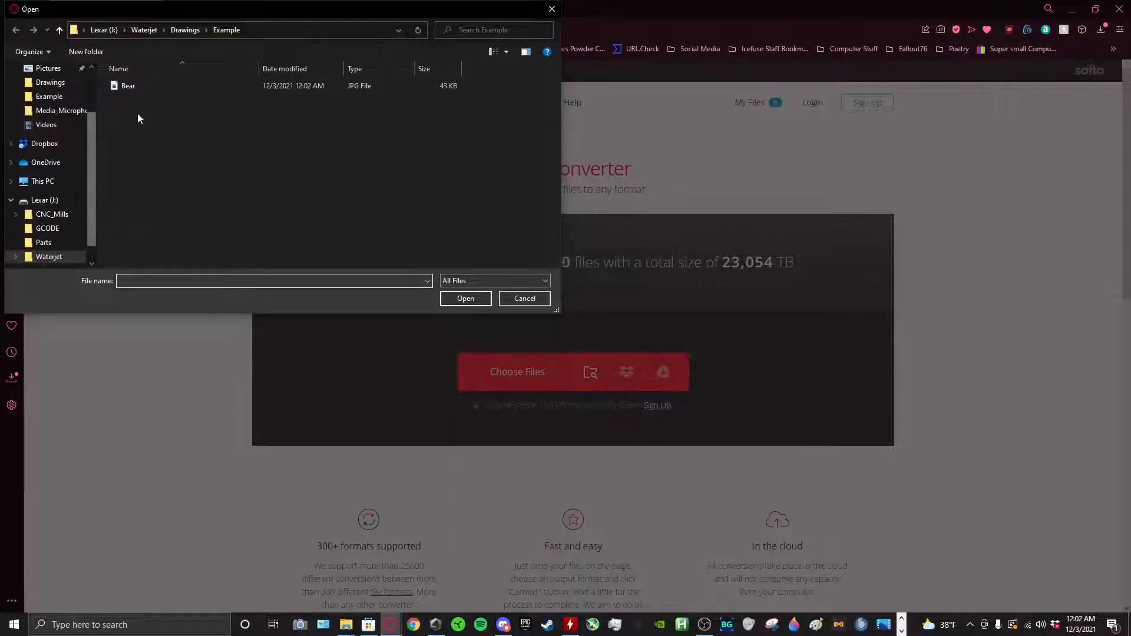
left_click(141, 86)
left_click(475, 299)
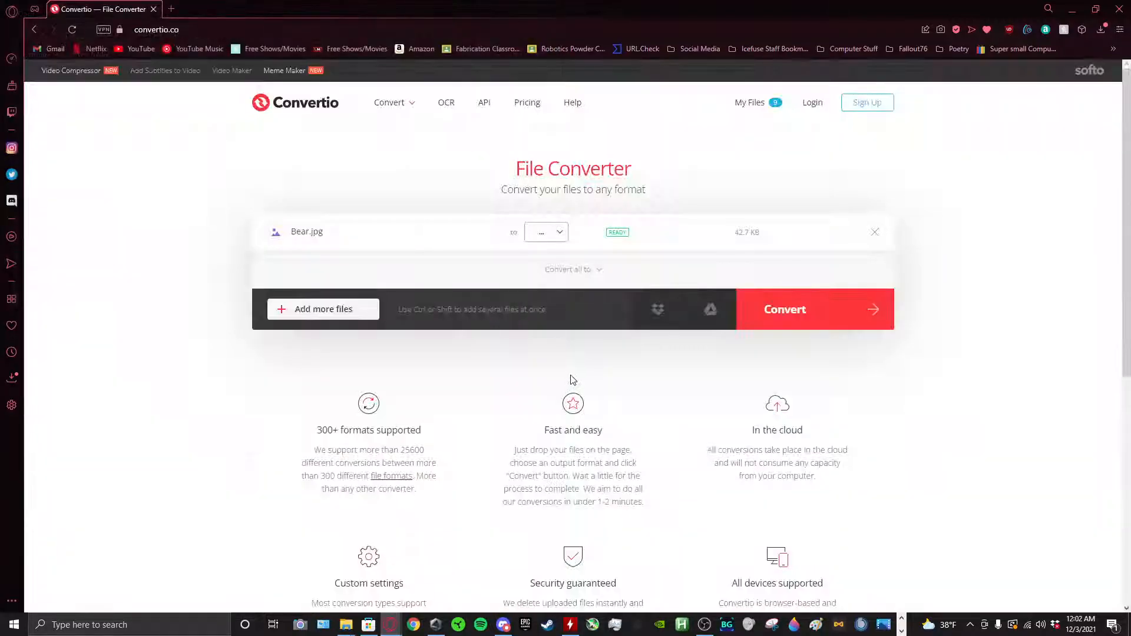
Convert Bear.jpg to the DXF format and download the converted file.
left_click(557, 234)
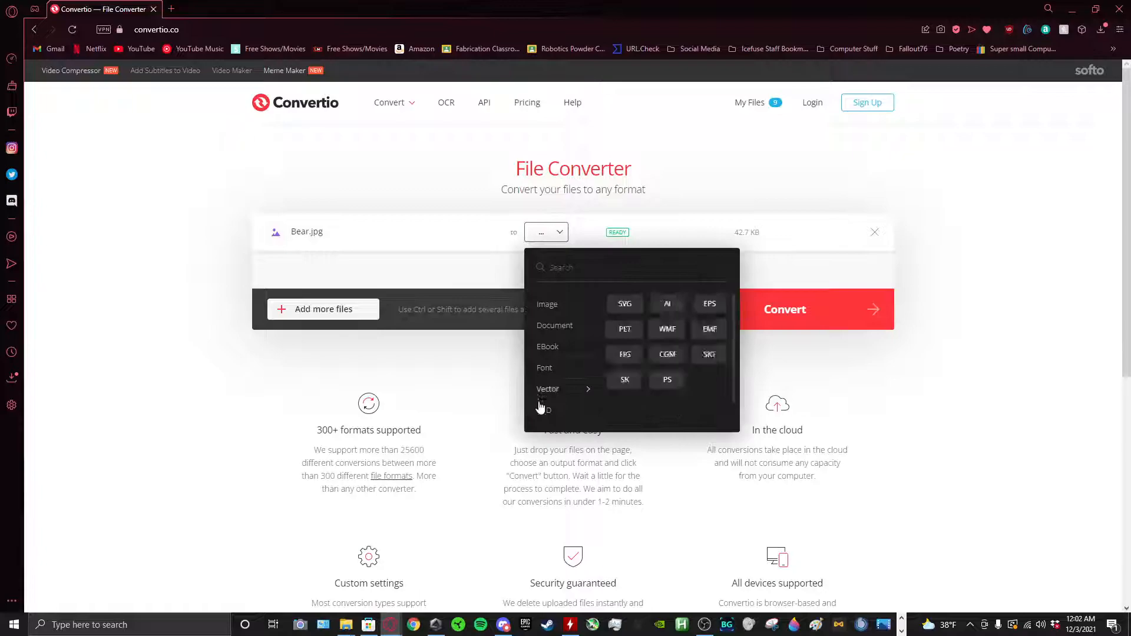
mouse_move(560, 424)
left_click(616, 307)
left_click(838, 330)
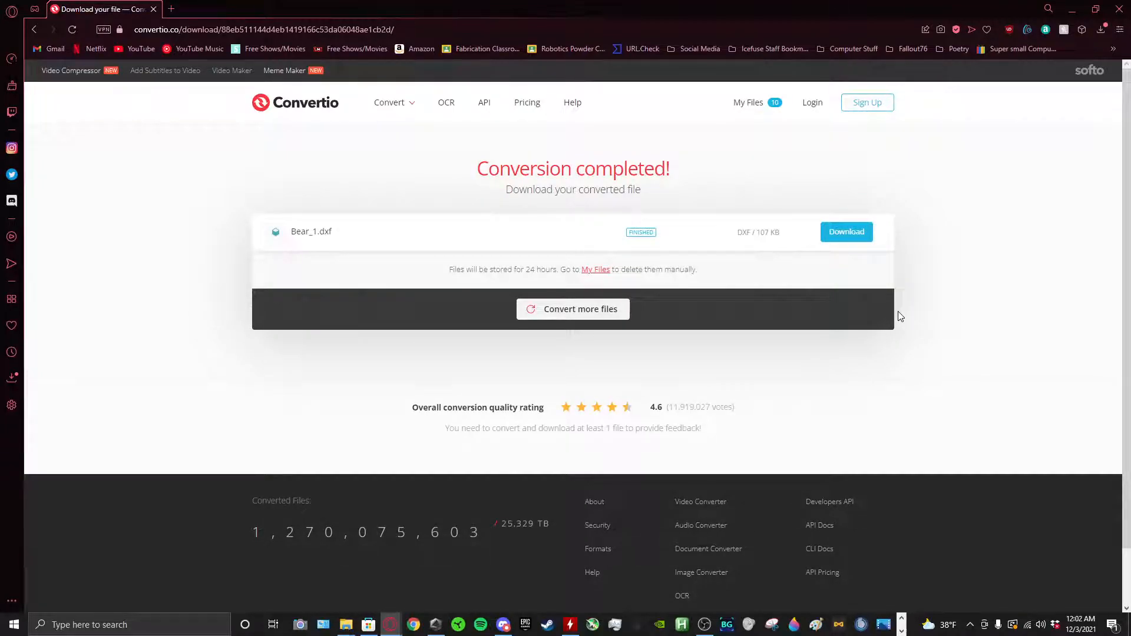
left_click(851, 233)
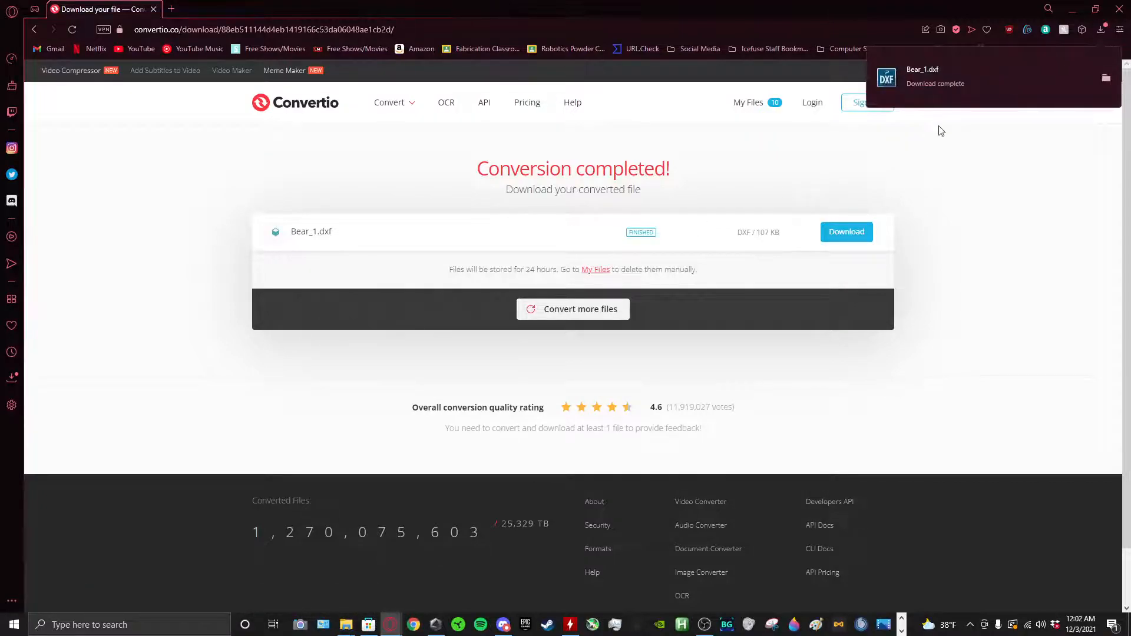
Copy the downloaded Bear_1 DXF file from the Downloads folder into the Example folder.
mouse_move(355, 631)
left_click(344, 574)
left_click(230, 580)
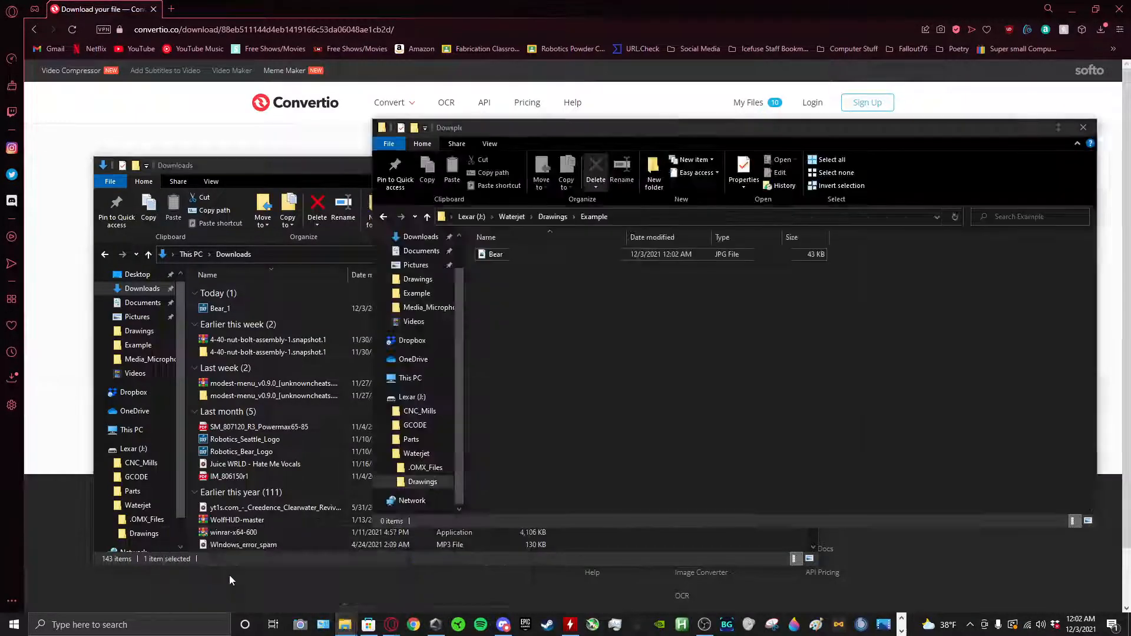
left_click(286, 312)
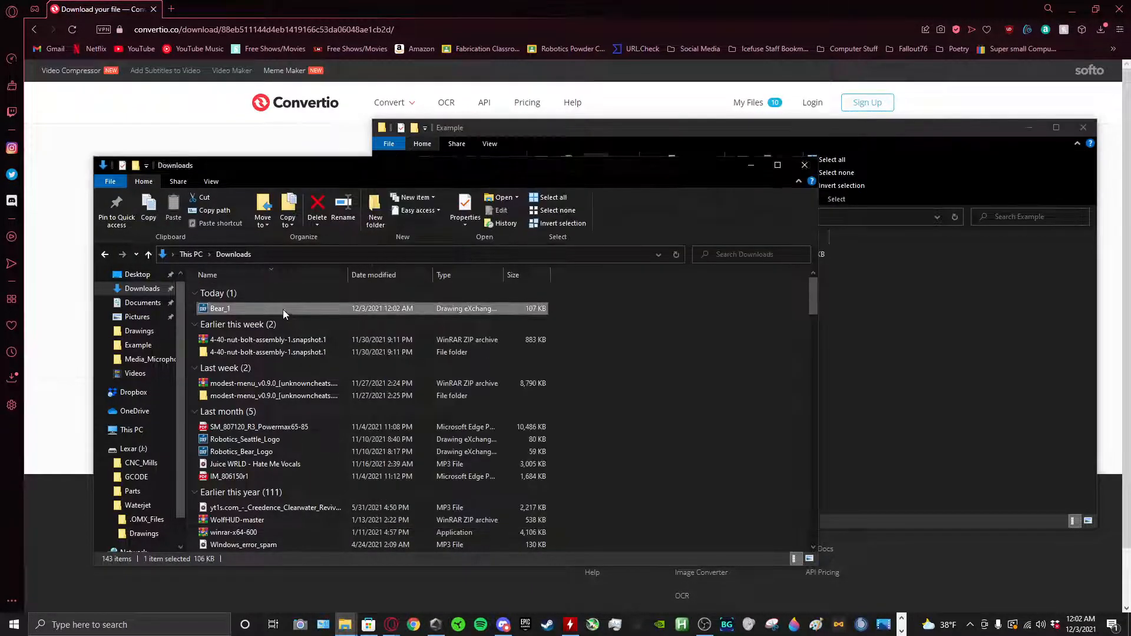
left_click_drag(282, 307, 902, 370)
left_click(638, 398)
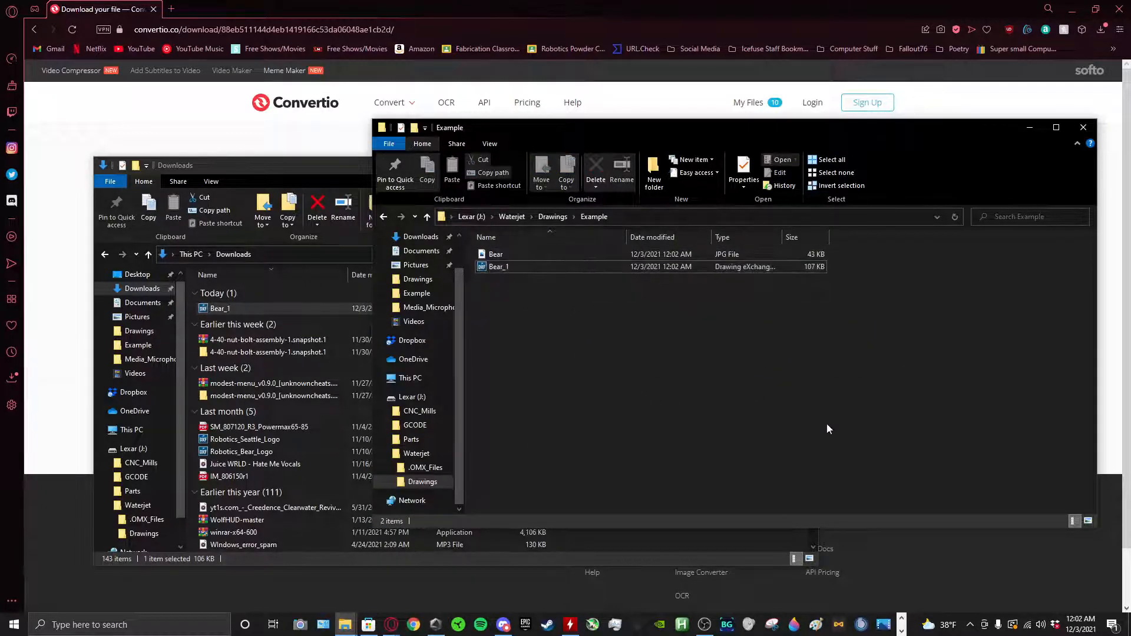
Open Bear_1.dxf from the Example folder in ProtoMAX LAYOUT with the preset import settings, and close the empty LAYOUT window.
left_click(901, 631)
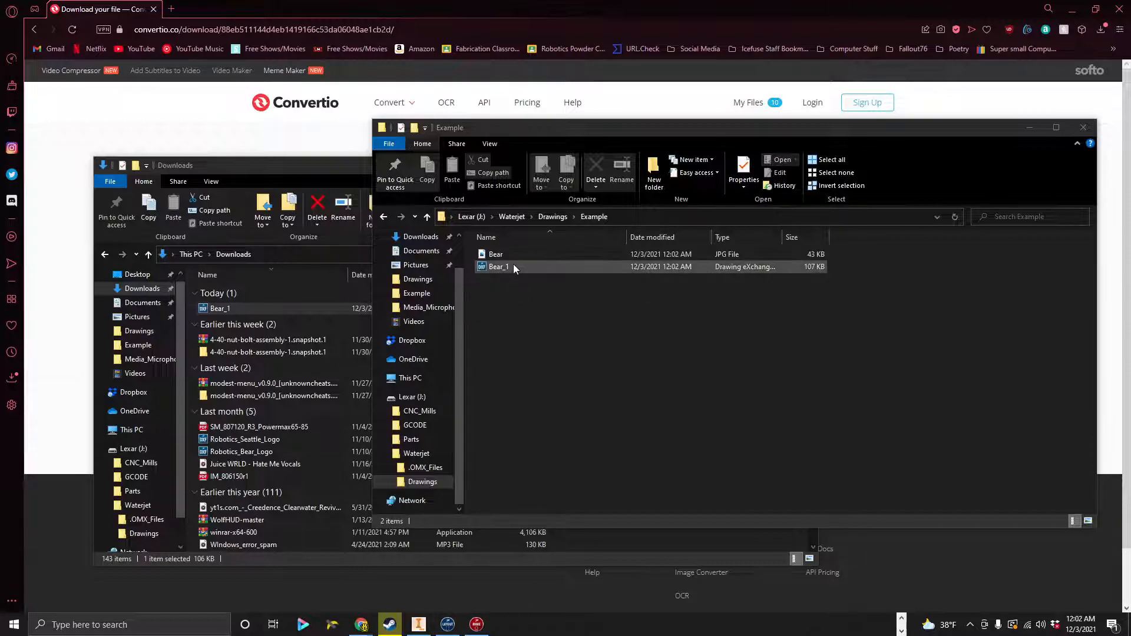
mouse_move(443, 624)
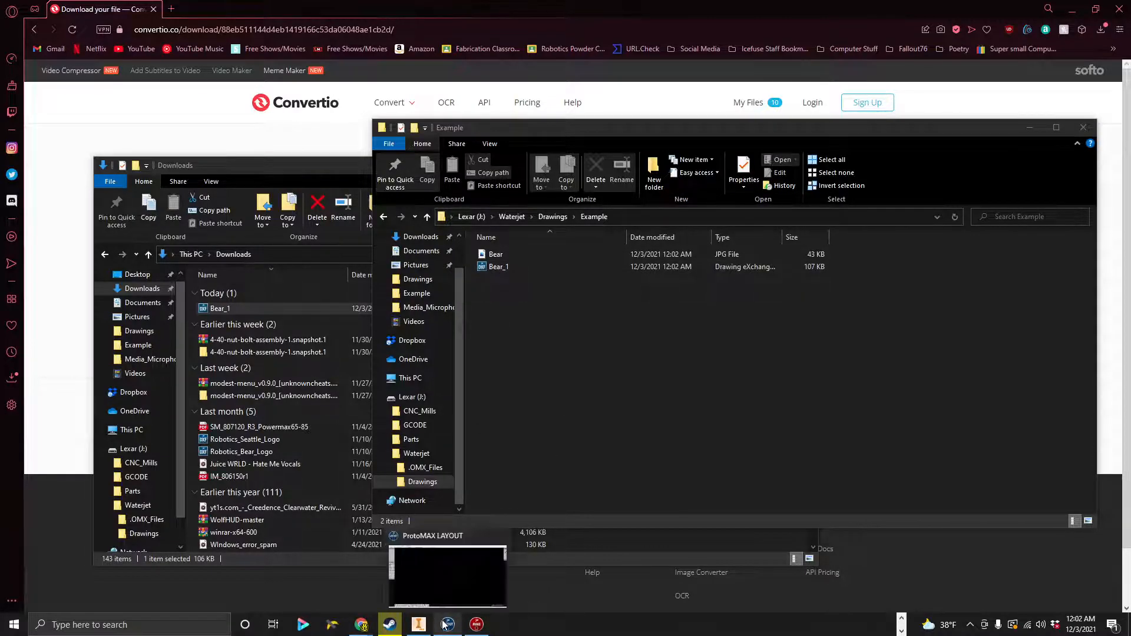
double_click(508, 268)
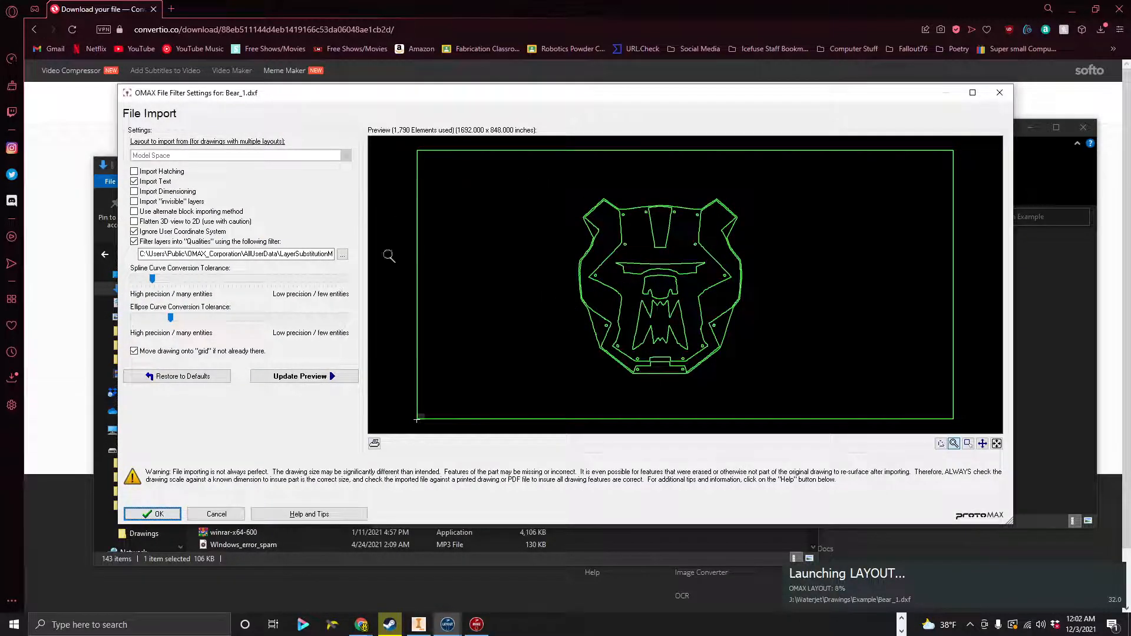
left_click(153, 512)
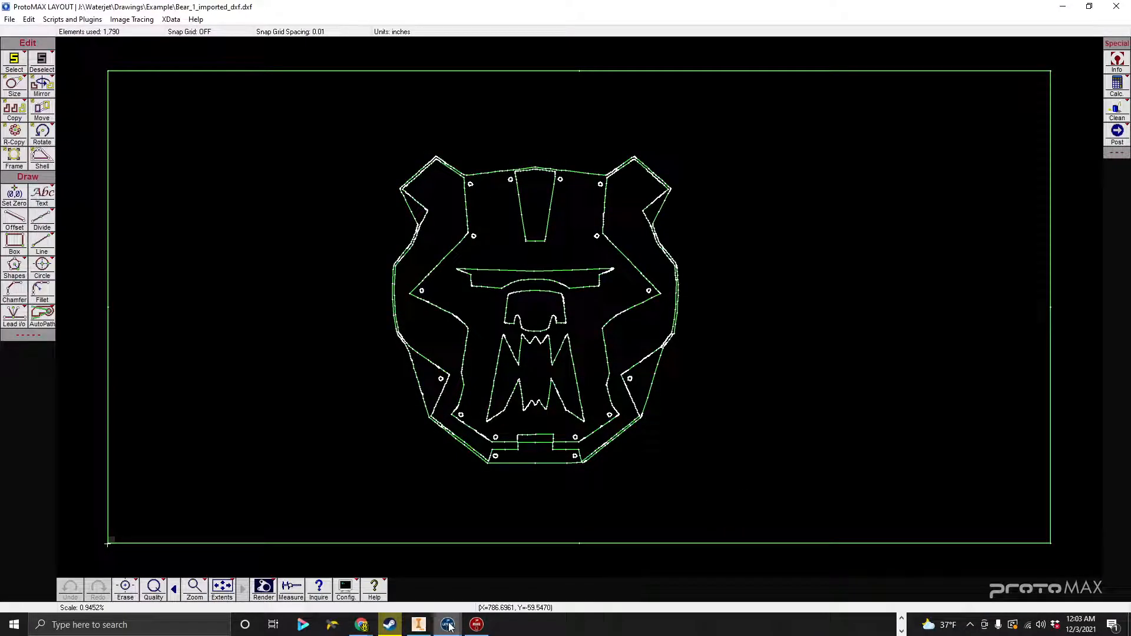
mouse_move(447, 624)
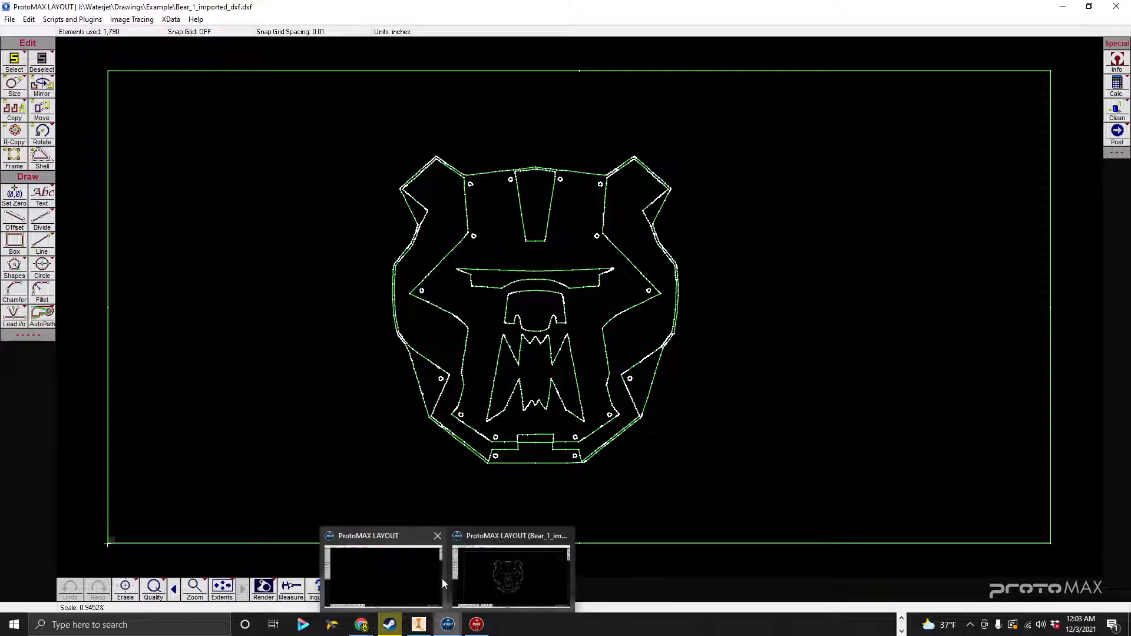
left_click(438, 535)
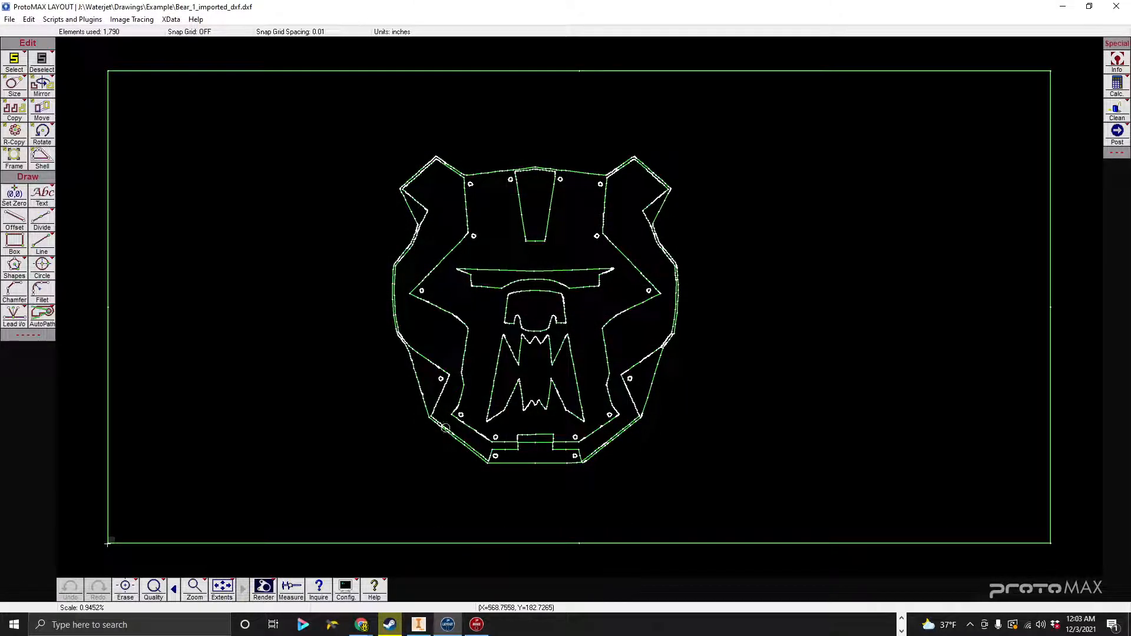
Deselect everything, select the connected rectangular border around the bear, and delete it.
left_click(29, 19)
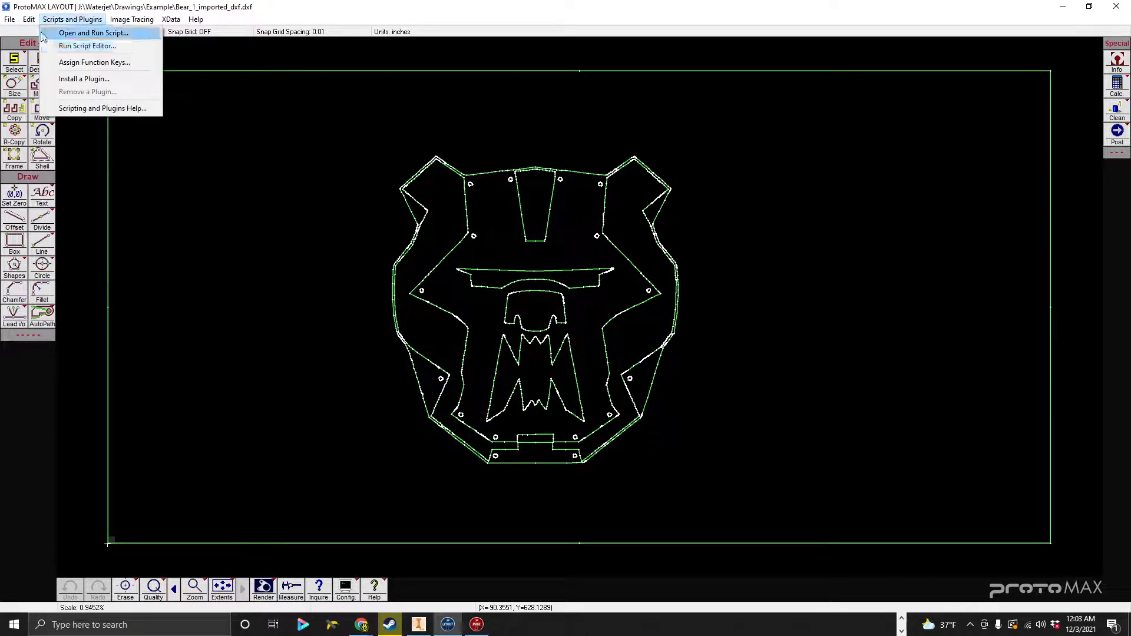
mouse_move(76, 105)
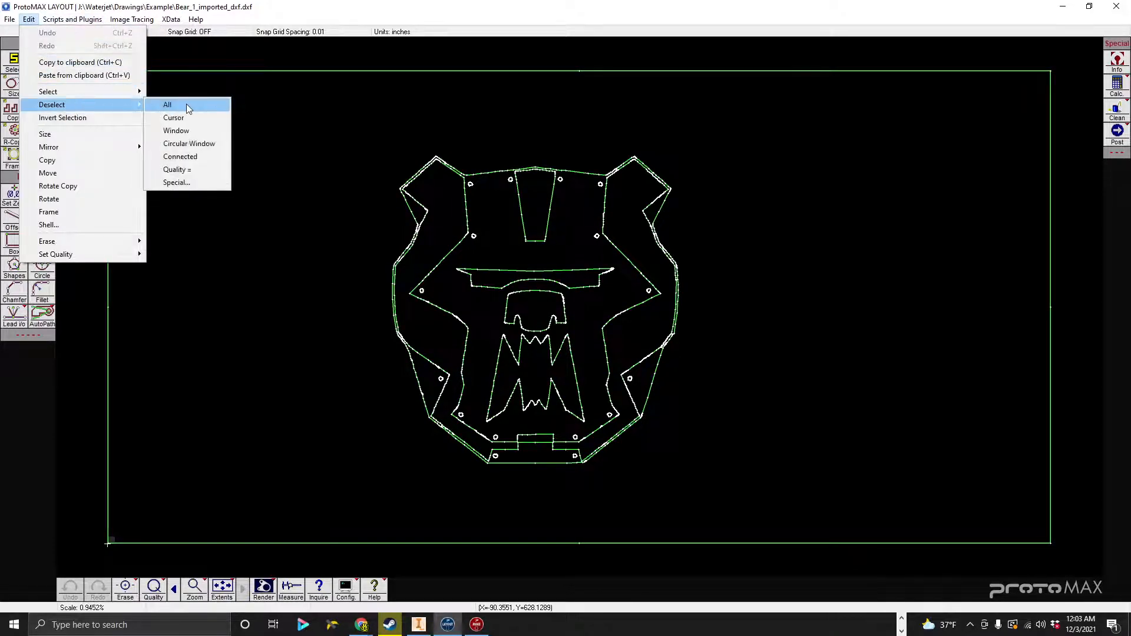
left_click(187, 106)
left_click(29, 19)
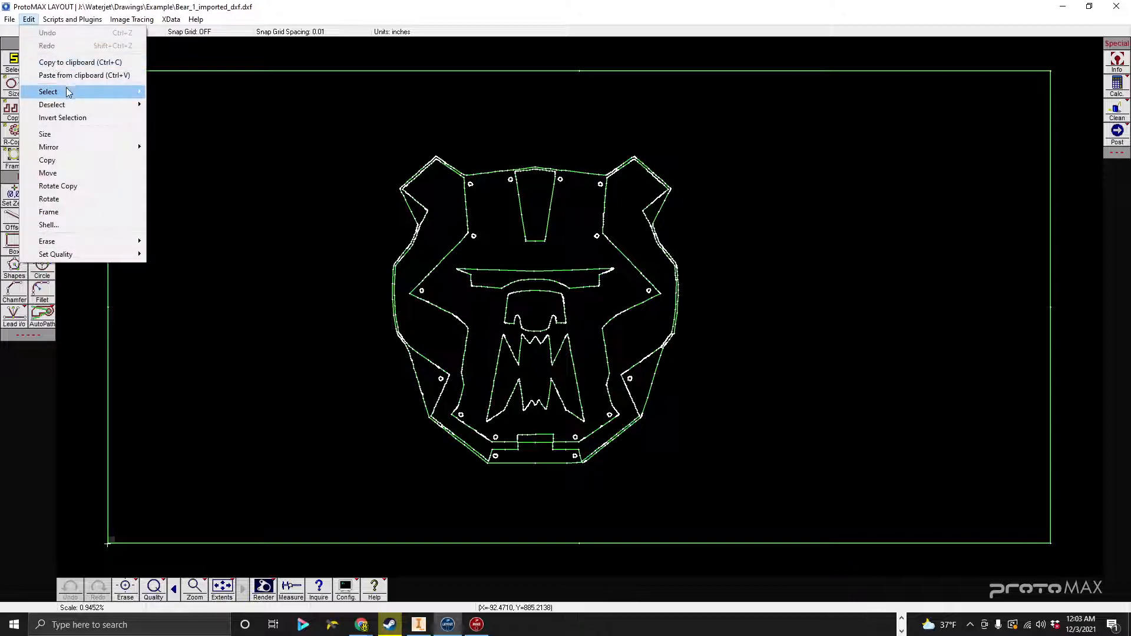
mouse_move(136, 94)
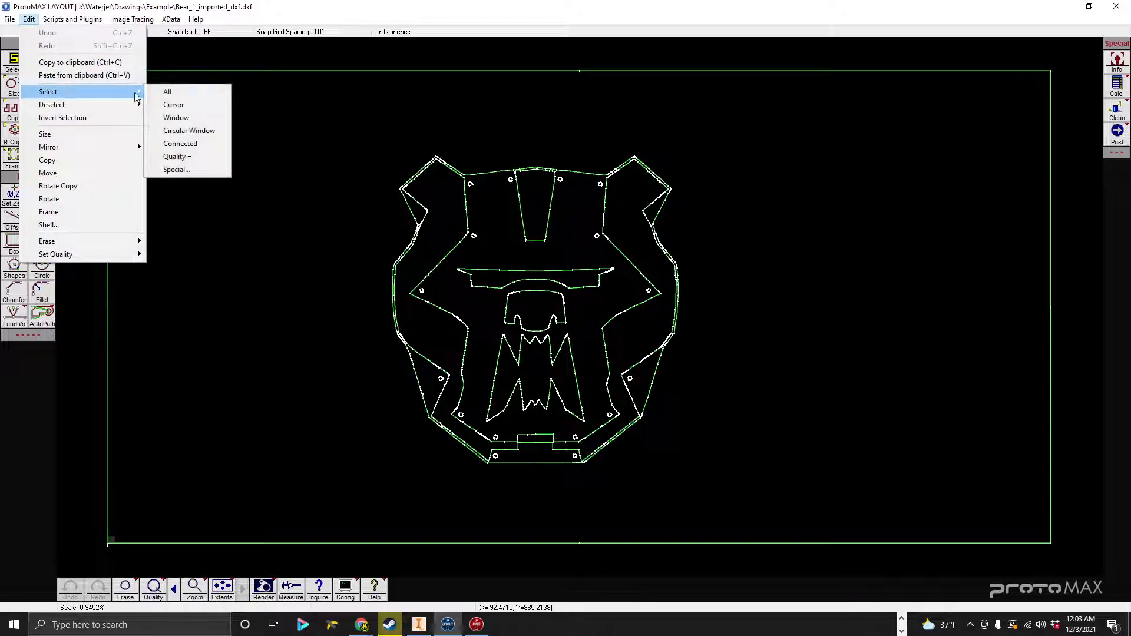
left_click(181, 143)
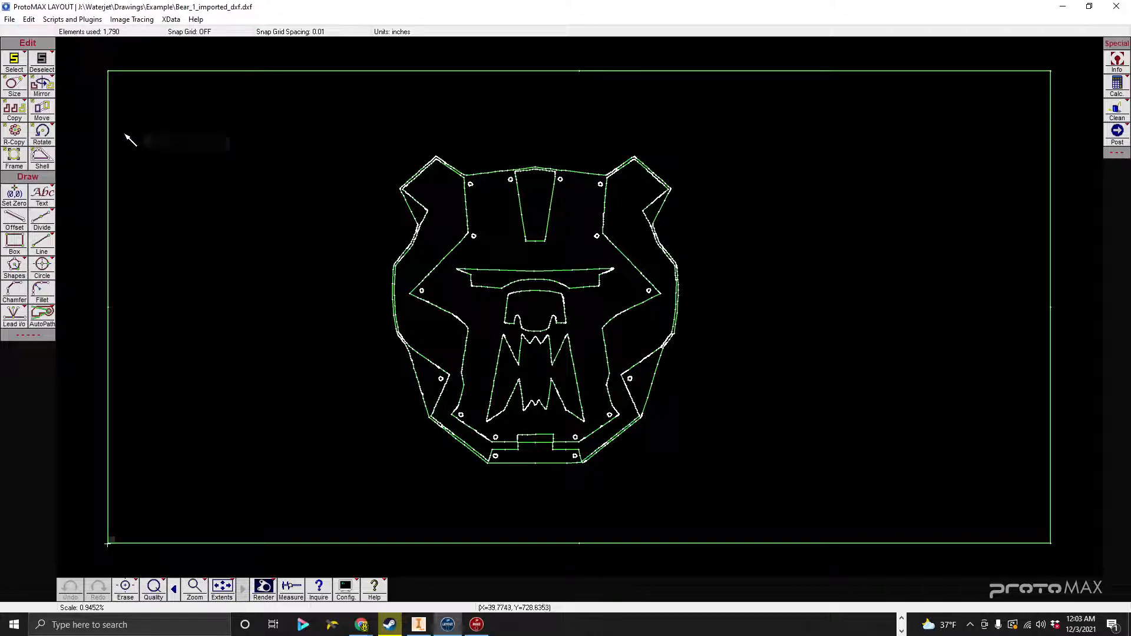
left_click(110, 105)
key("Delete")
Select the entire bear outline and cut it from the drawing.
left_click(28, 18)
mouse_move(68, 98)
left_click(169, 92)
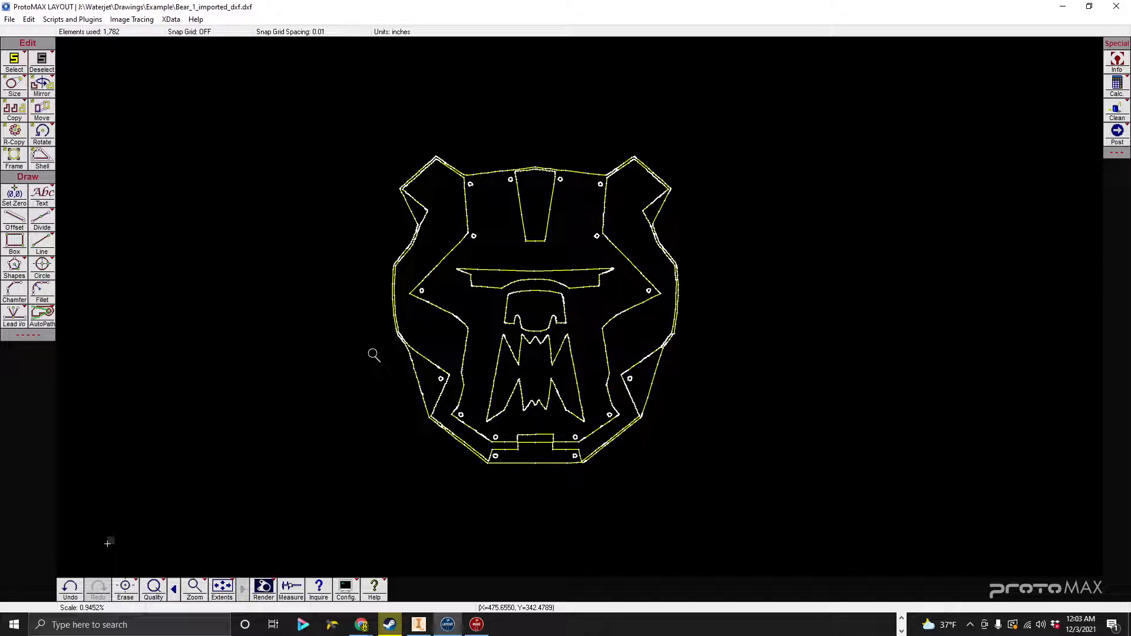
key("Delete")
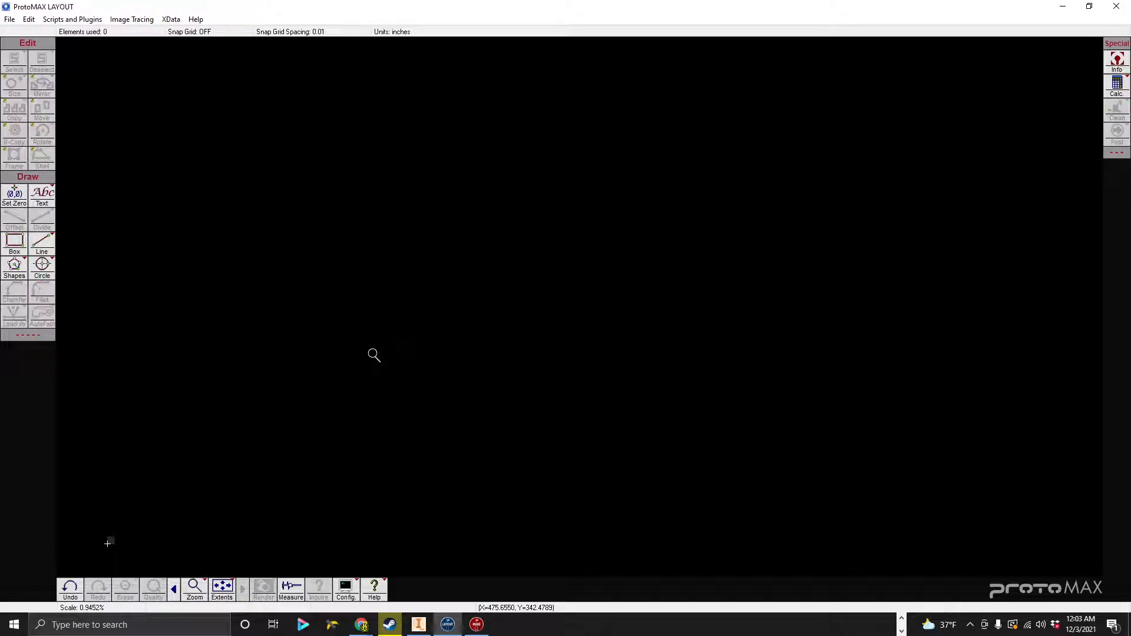
Show the grid area of the empty drawing, paste the bear outline over it, and dismiss the snap options.
middle_click(373, 354)
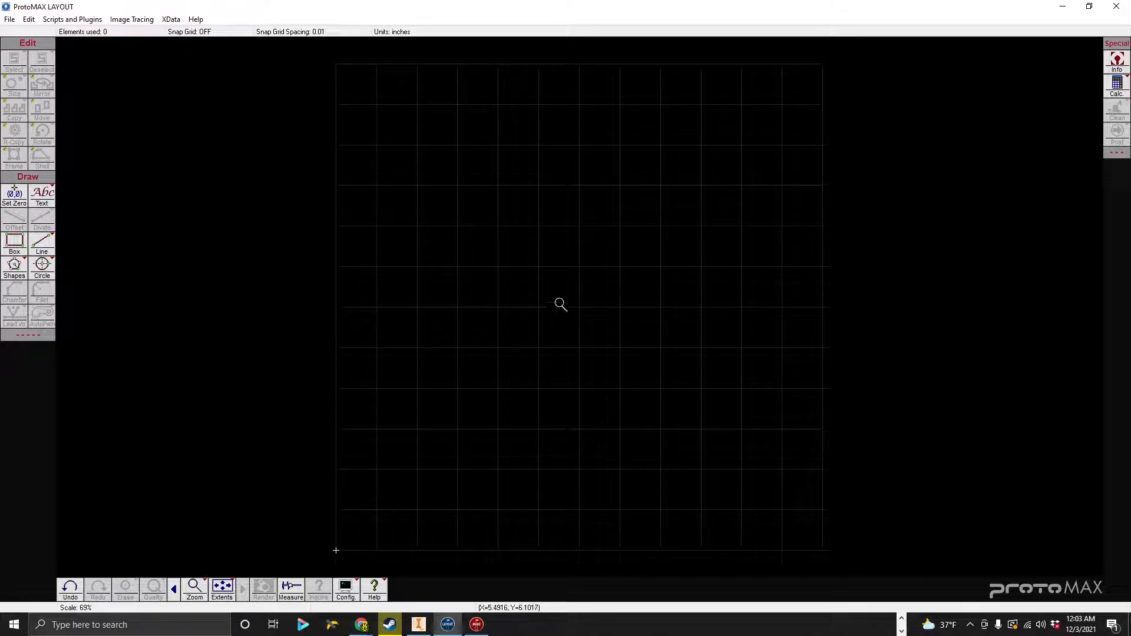
key("ctrl+v")
scroll(578, 312, "down", 7)
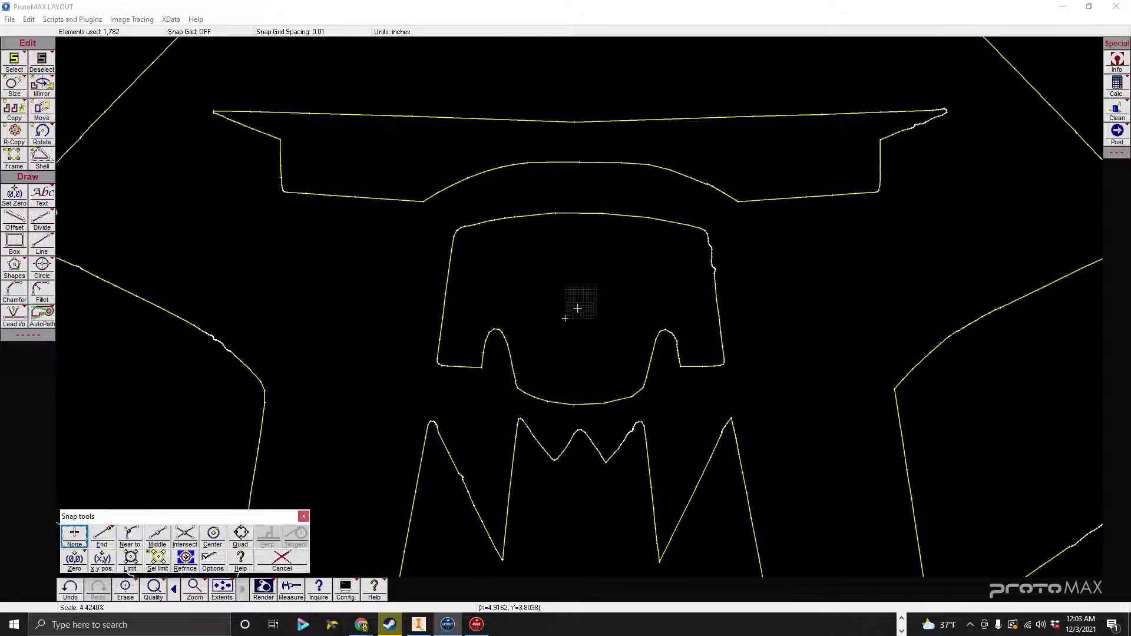
scroll(572, 311, "down", 5)
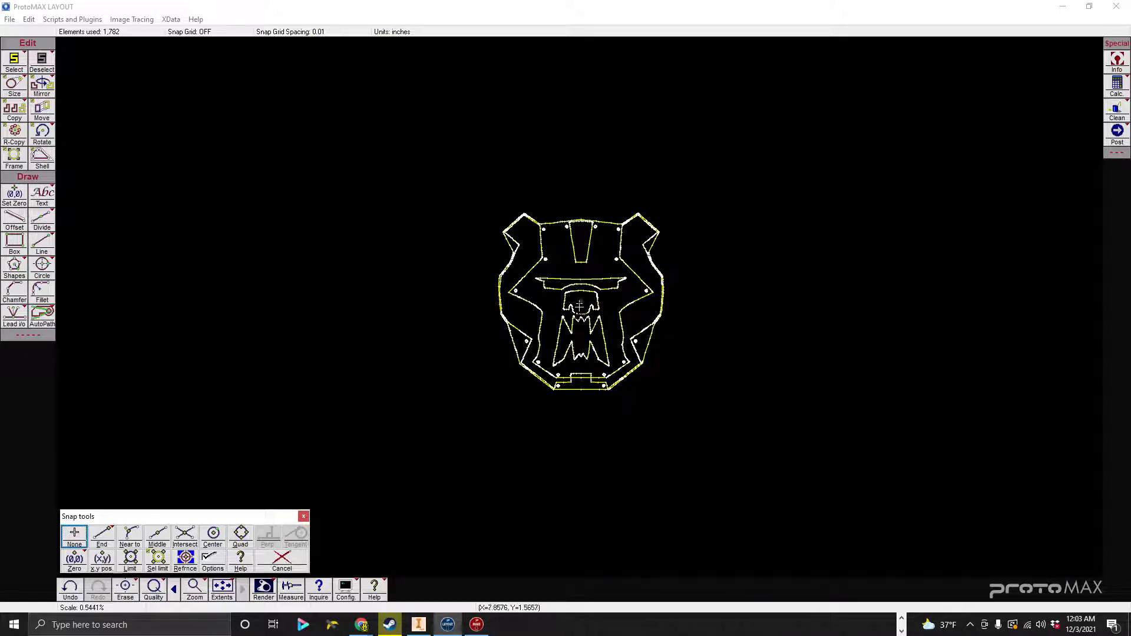
left_click(304, 517)
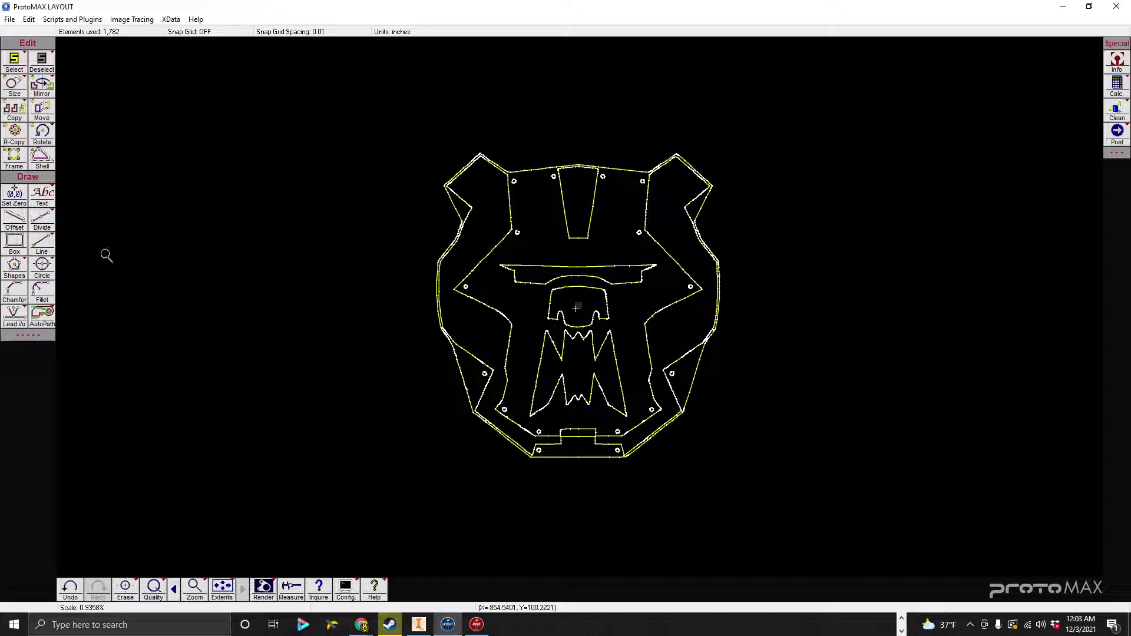
Resize the selected bear outline to a width of 10 inches while maintaining its aspect ratio.
left_click(15, 86)
key("Tab")
type("10")
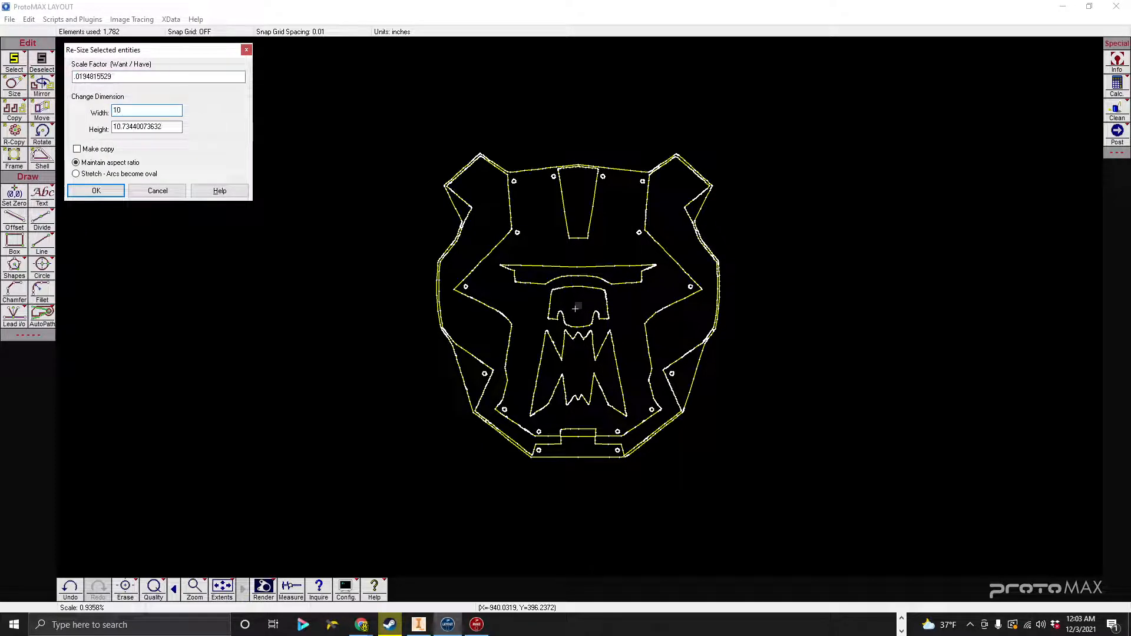
key("Return")
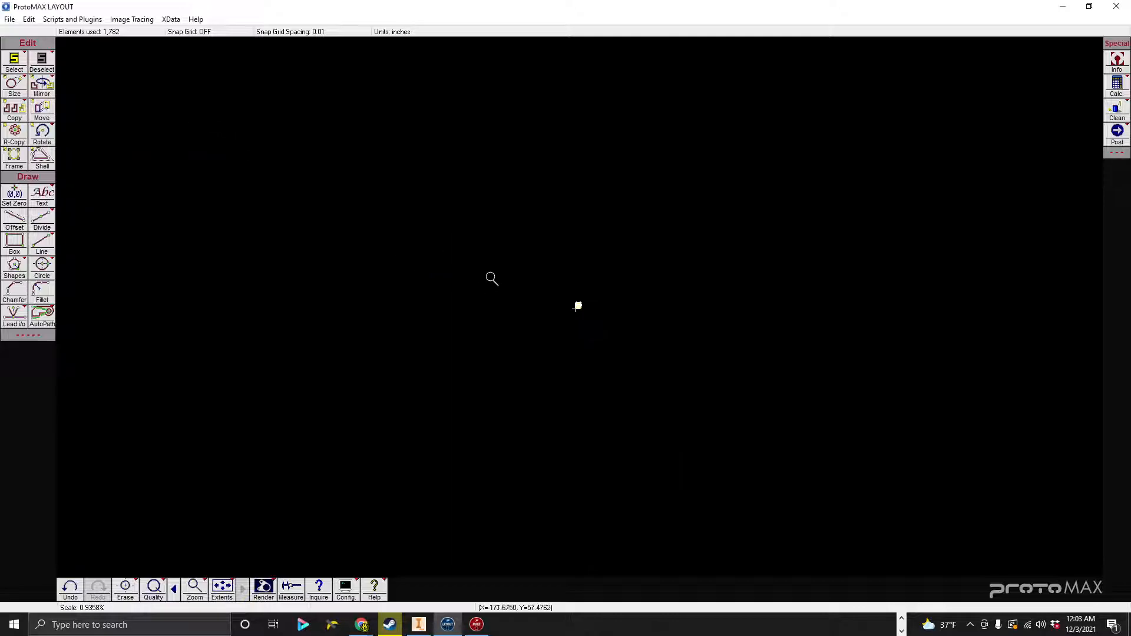
middle_click(589, 317)
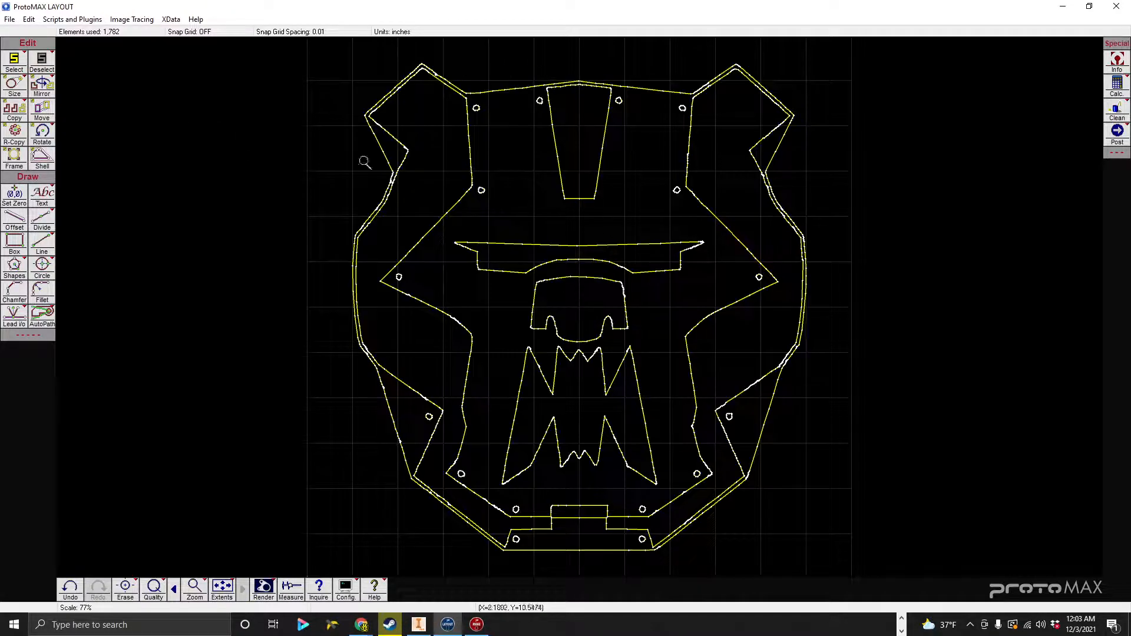
Examine how the resized bear fits within the grid and how smooth its traced edges are near the jaw.
scroll(579, 307, "down", 2)
scroll(725, 310, "down", 1)
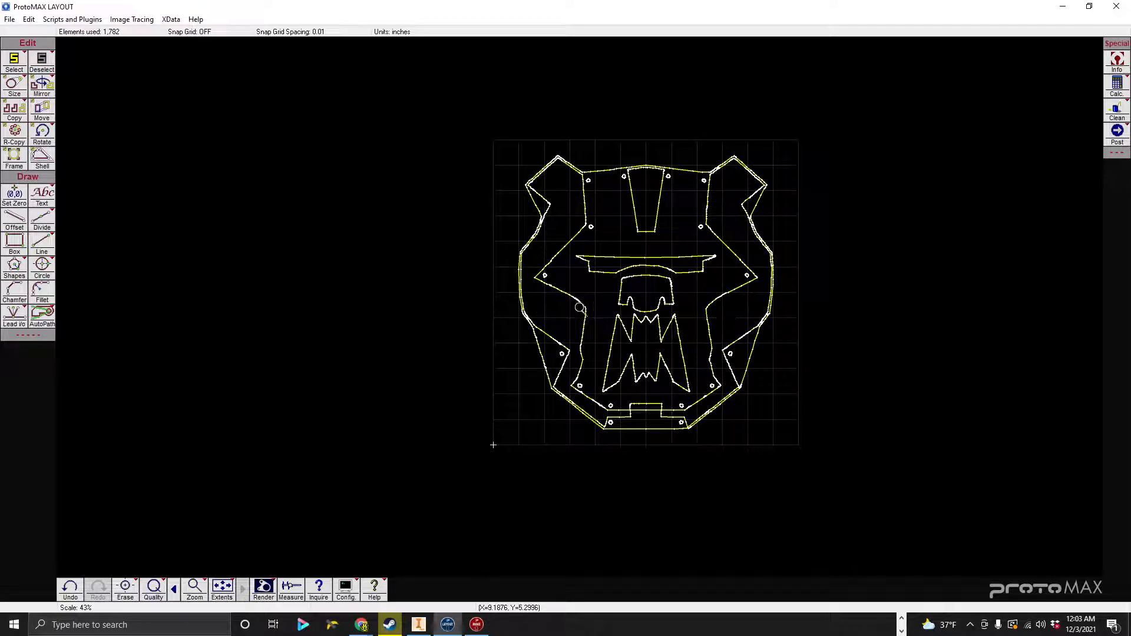
scroll(635, 315, "down", 1)
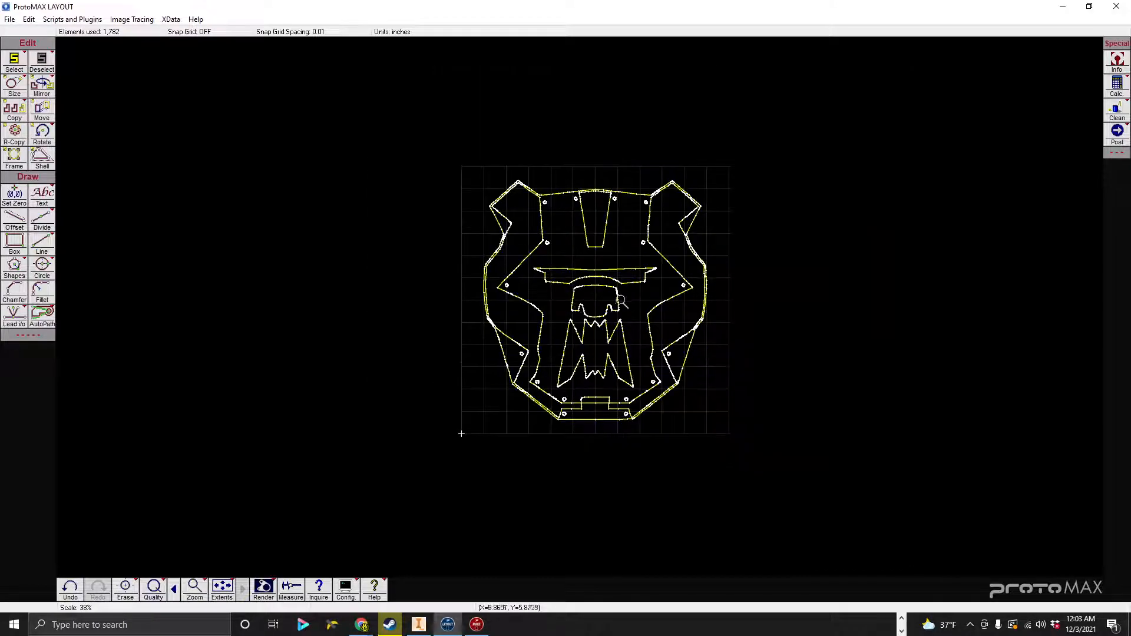
scroll(626, 300, "up", 1)
scroll(530, 325, "down", 2)
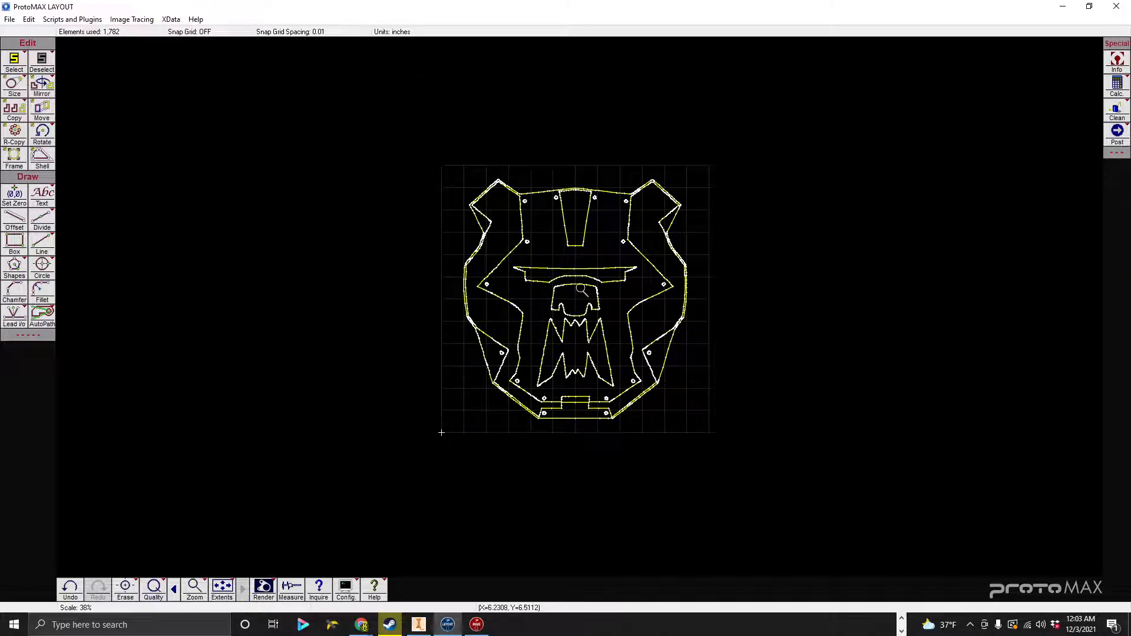
scroll(585, 274, "up", 2)
scroll(586, 312, "down", 2)
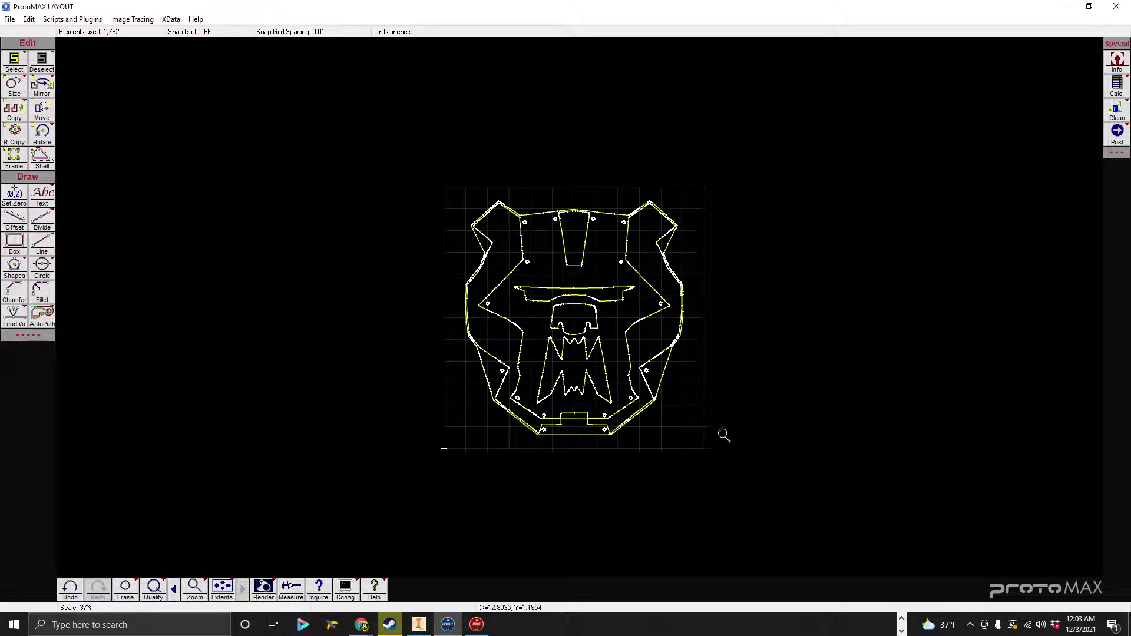
scroll(702, 197, "up", 2)
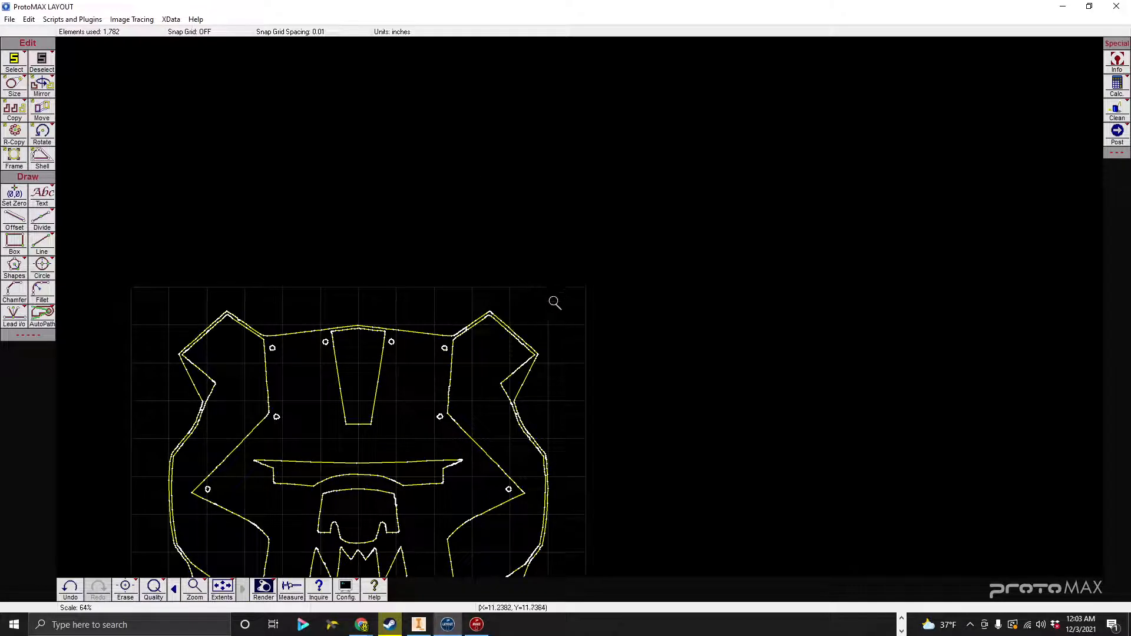
scroll(580, 303, "down", 2)
scroll(580, 304, "up", 2)
scroll(583, 304, "down", 2)
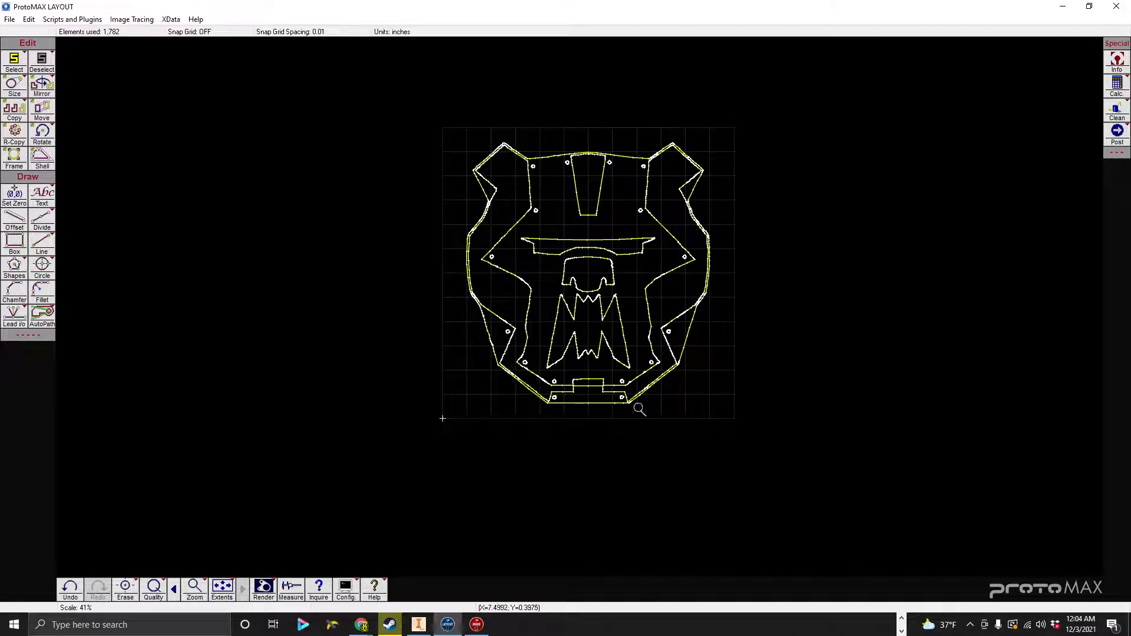
scroll(589, 309, "down", 3)
scroll(575, 318, "up", 3)
scroll(579, 308, "up", 3)
scroll(579, 307, "down", 3)
scroll(600, 304, "up", 3)
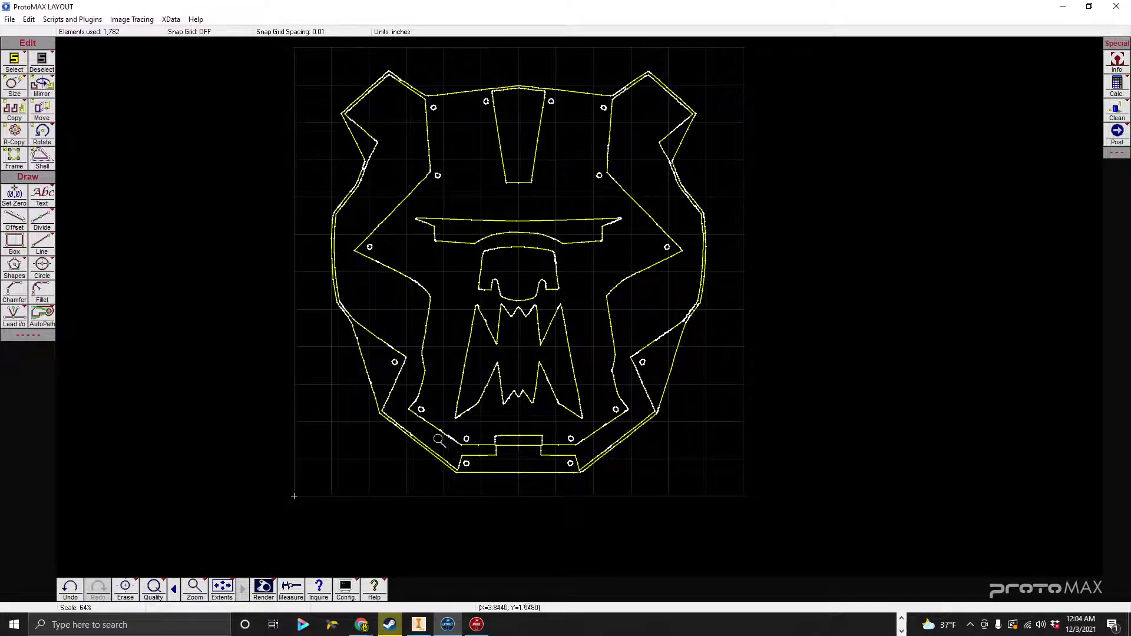
scroll(440, 442, "up", 12)
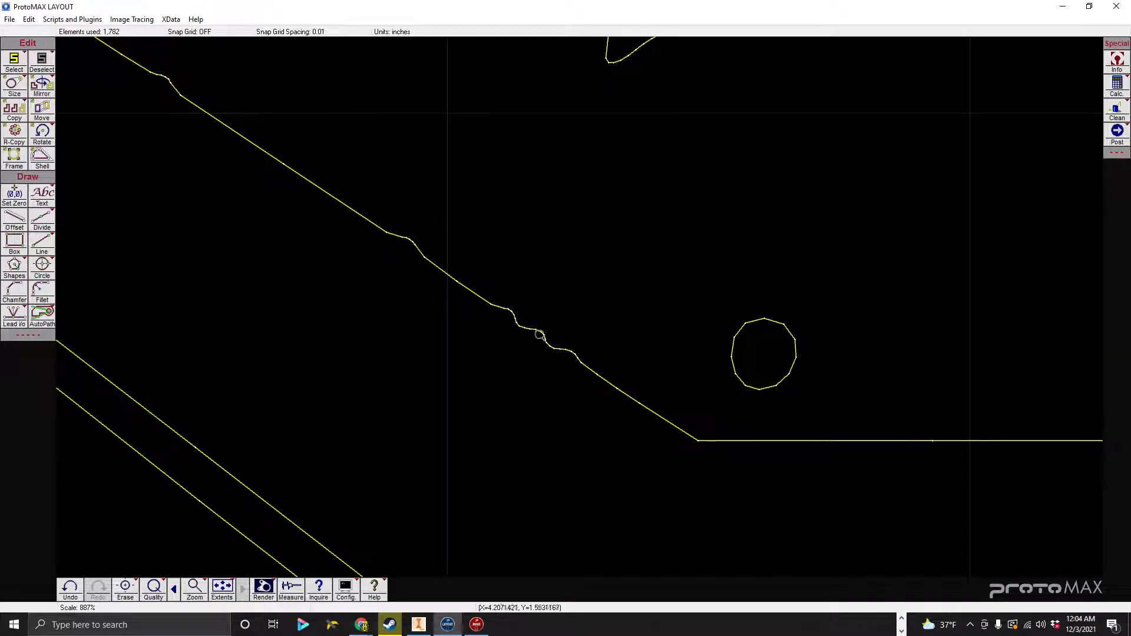
scroll(517, 318, "down", 7)
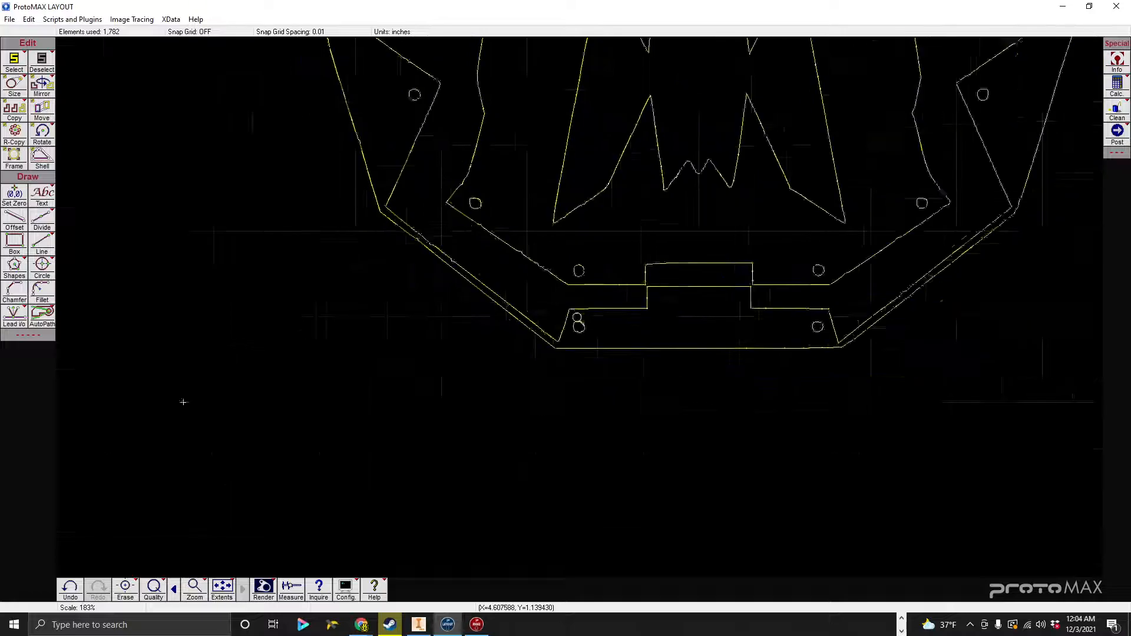
Examine the drawing's origin point and bring up the Set Zero tool without relocating the origin.
scroll(257, 385, "up", 5)
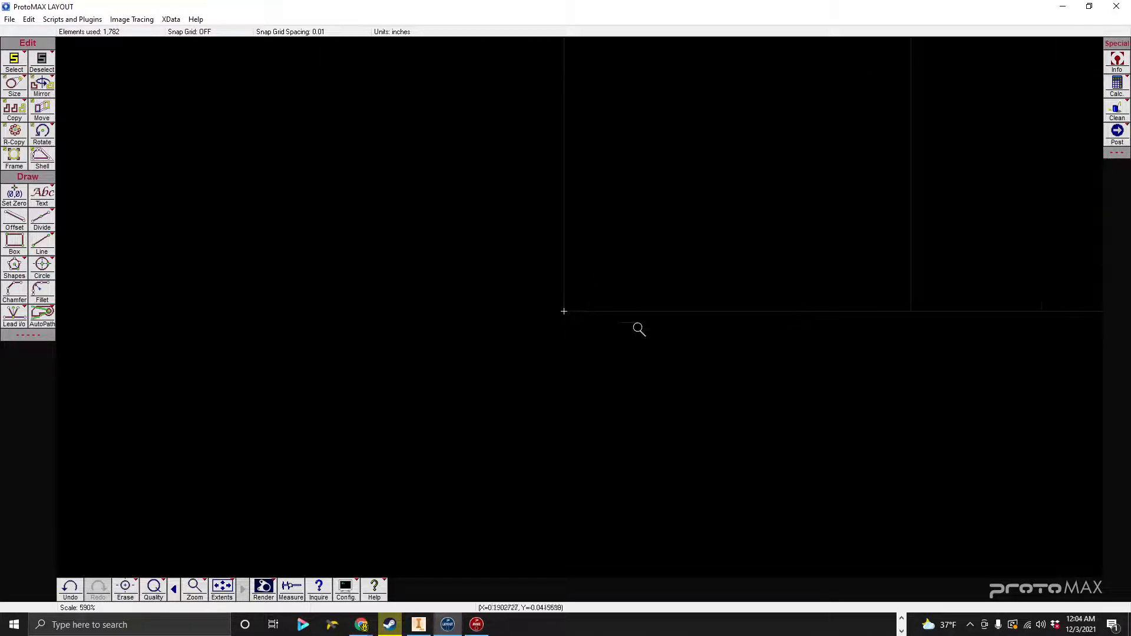
scroll(634, 328, "down", 5)
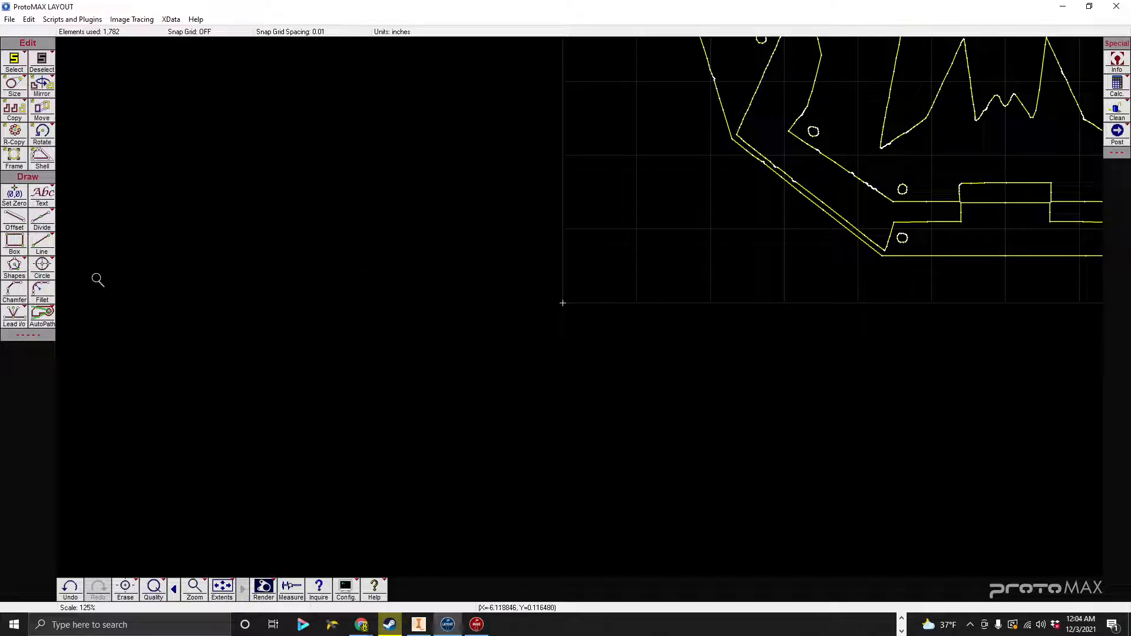
left_click(14, 194)
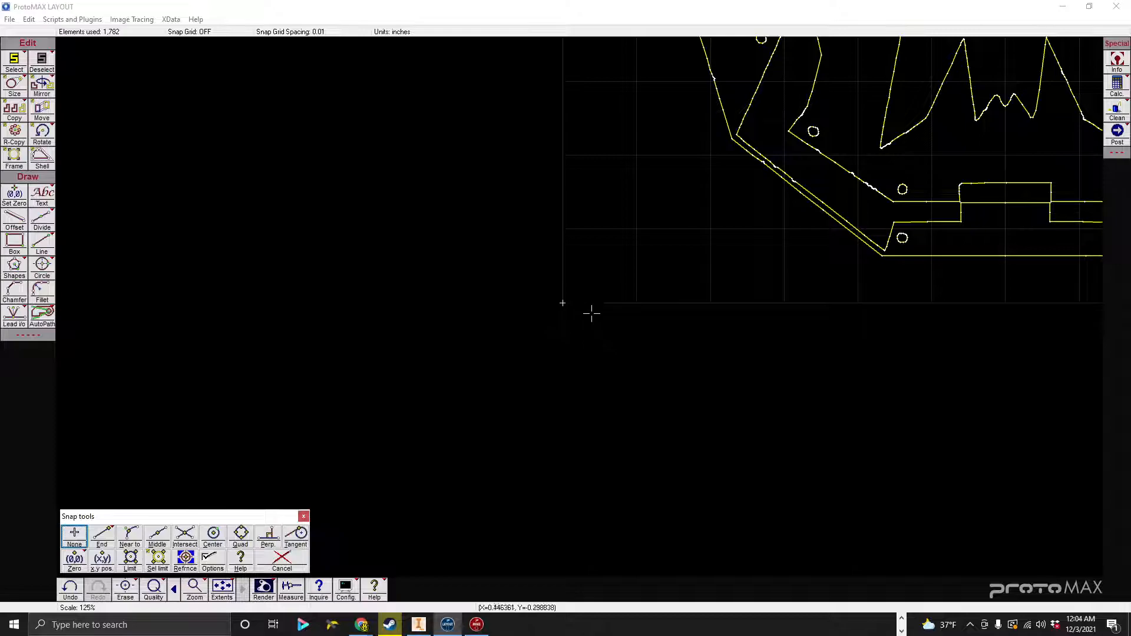
left_click(303, 516)
Examine the full bear outline and the line spacing around the stepped tab and holes at the chin.
scroll(646, 298, "down", 4)
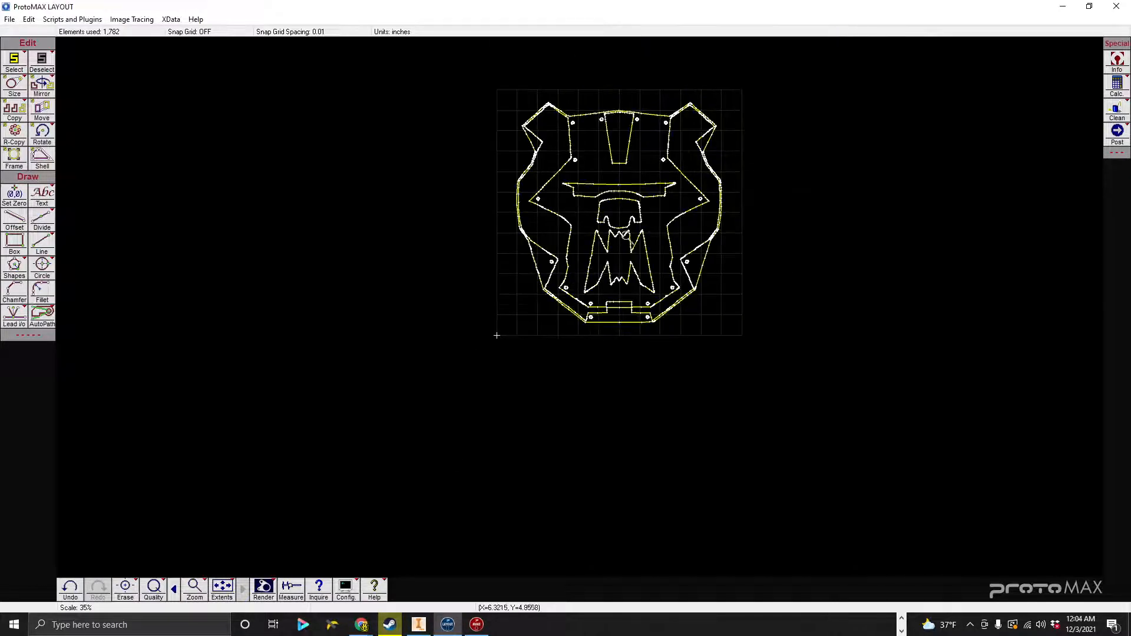
scroll(497, 335, "up", 2)
scroll(579, 307, "down", 2)
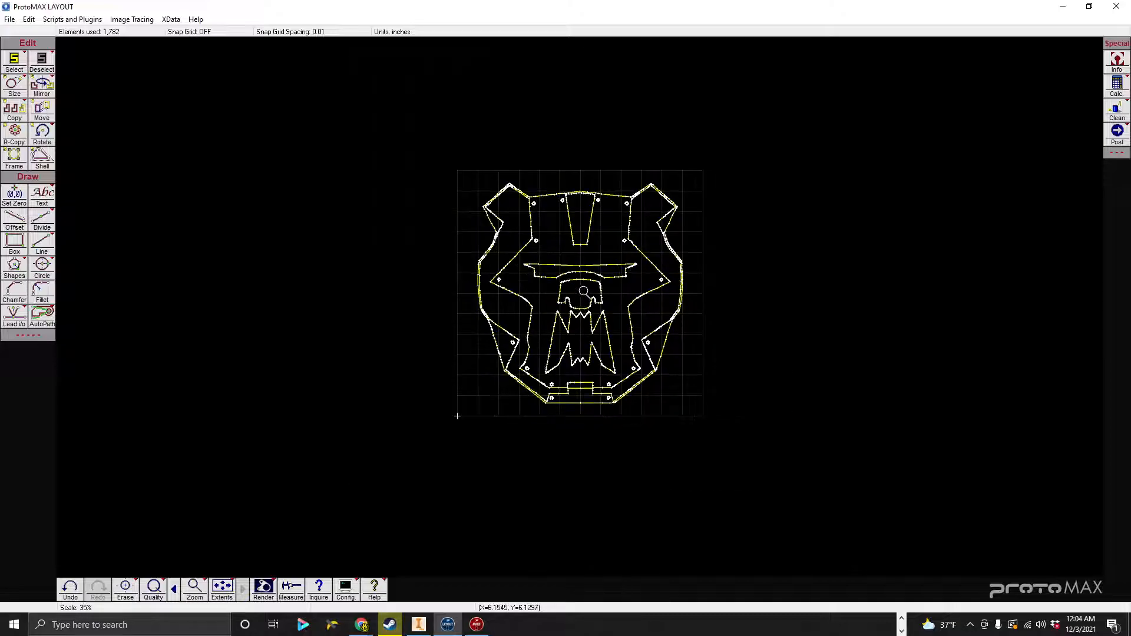
scroll(564, 344, "up", 2)
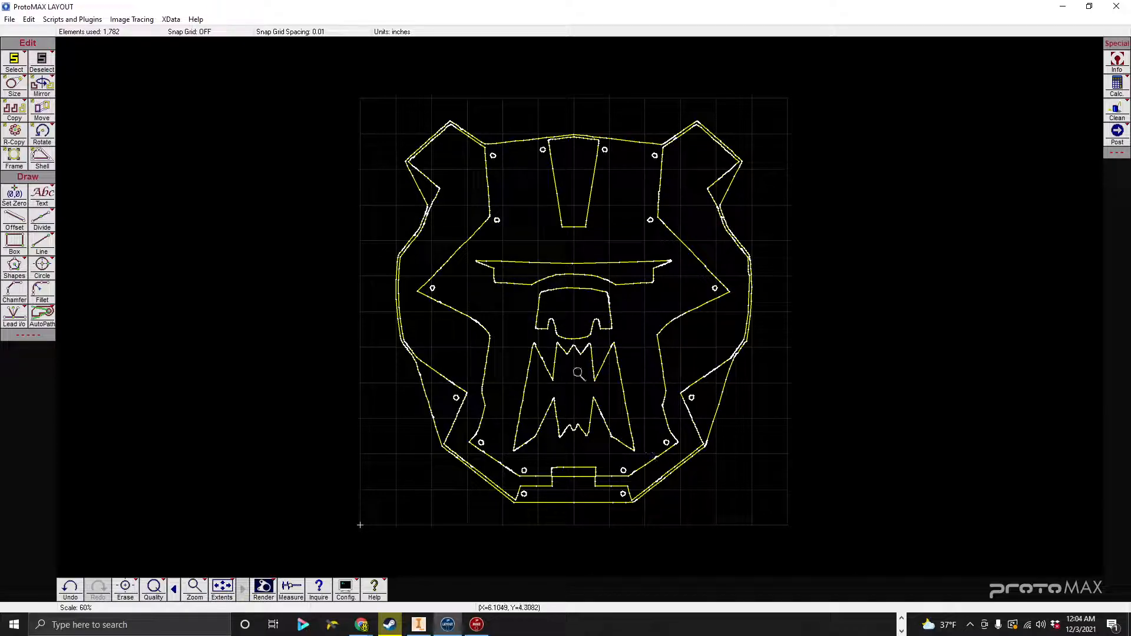
left_click(532, 475)
scroll(672, 294, "up", 1)
scroll(576, 310, "down", 2)
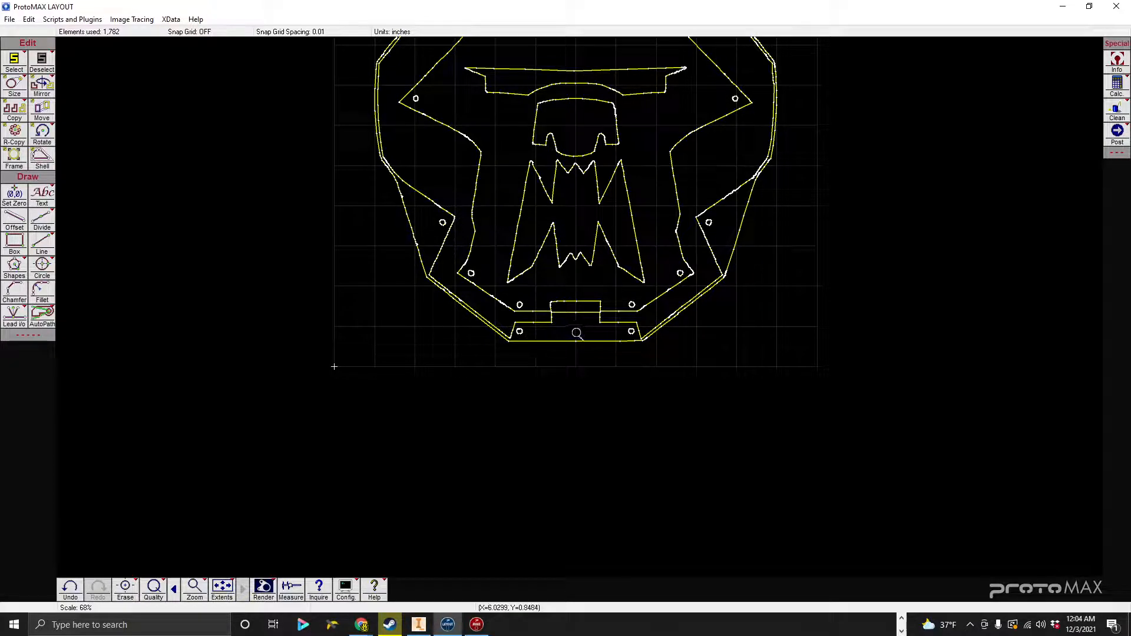
scroll(593, 343, "down", 1)
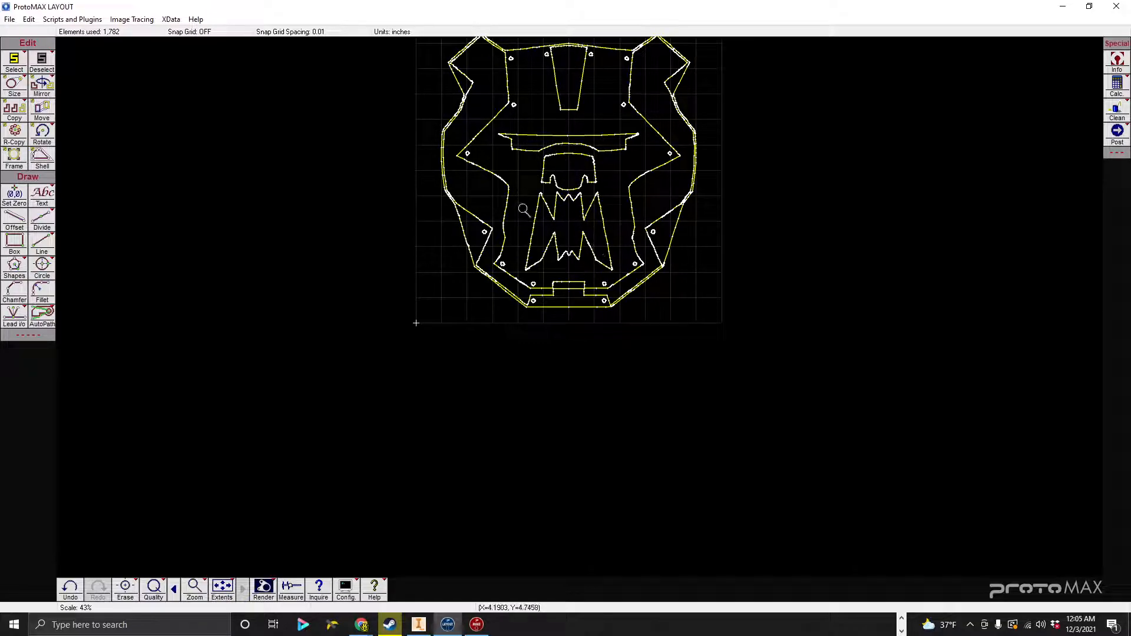
scroll(681, 199, "up", 4)
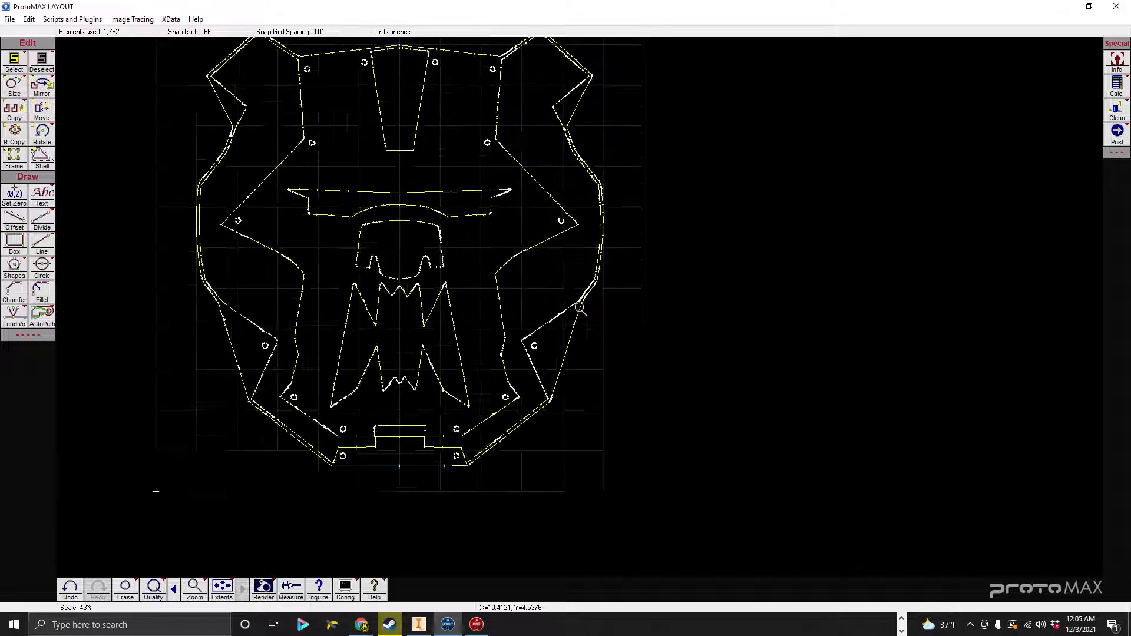
scroll(576, 307, "down", 4)
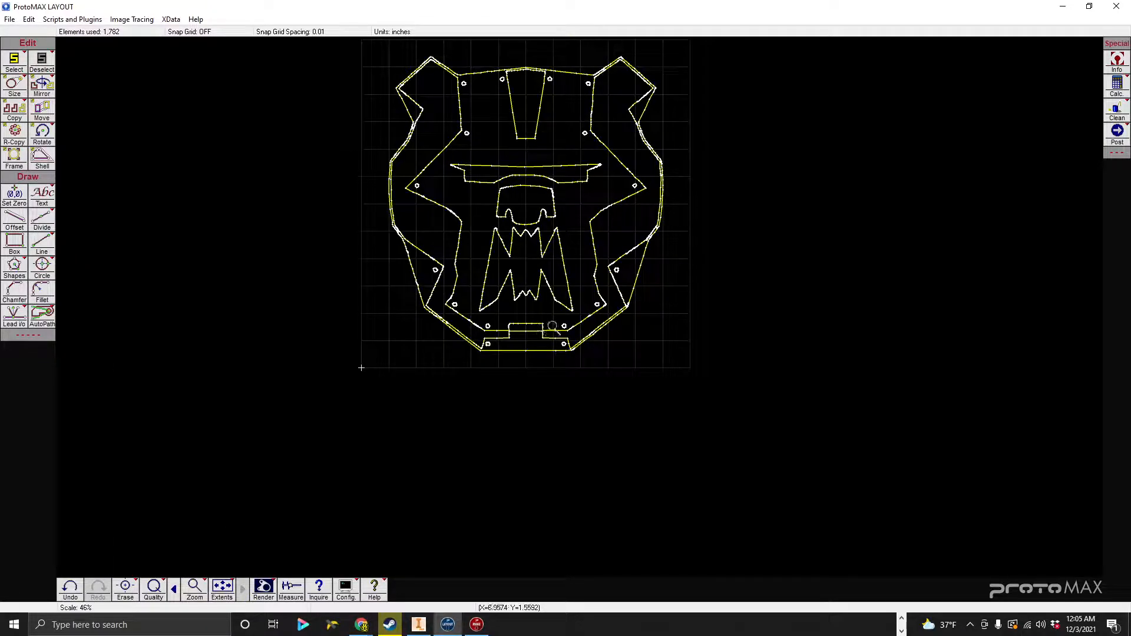
scroll(553, 326, "up", 3)
scroll(540, 325, "up", 6)
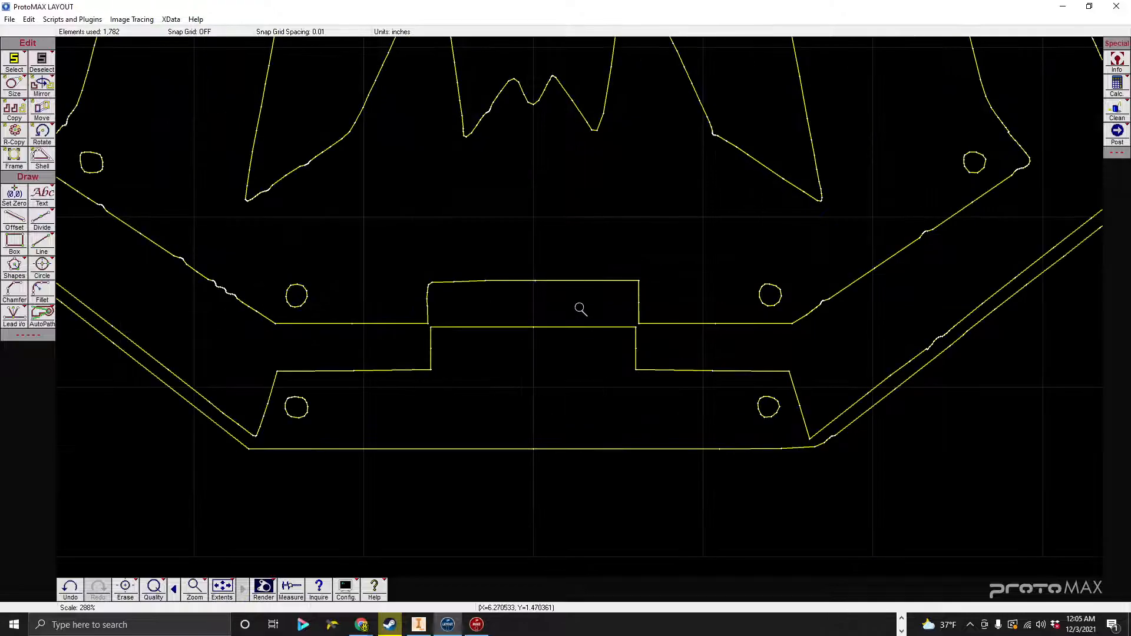
scroll(458, 336, "up", 3)
scroll(530, 295, "down", 3)
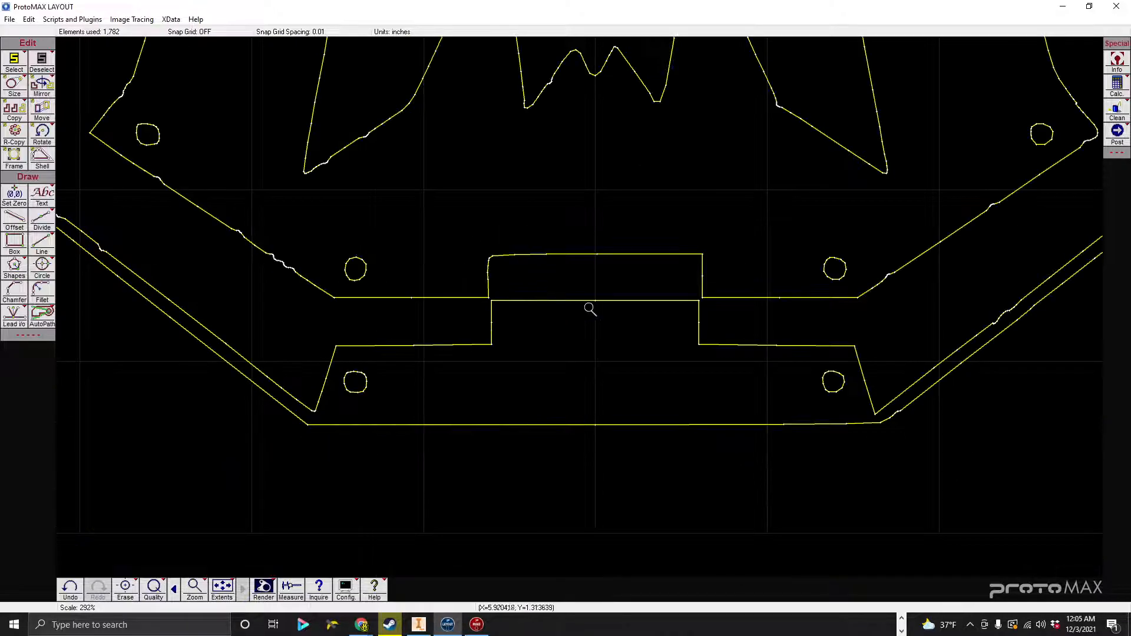
Deselect all elements of the bear drawing.
scroll(564, 326, "down", 6)
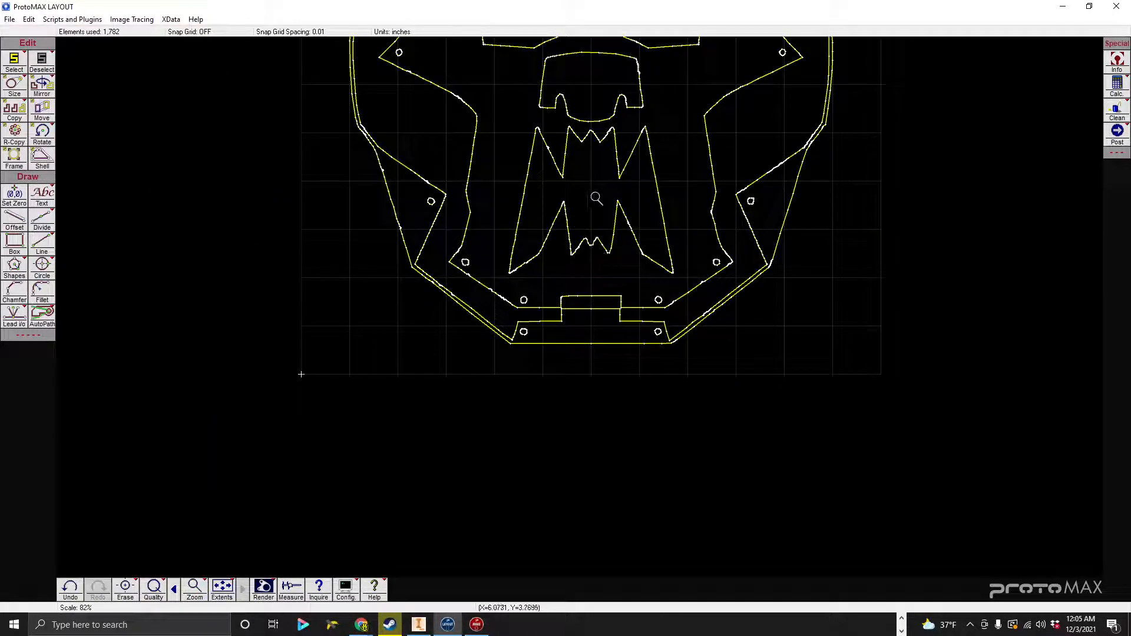
scroll(591, 238, "down", 2)
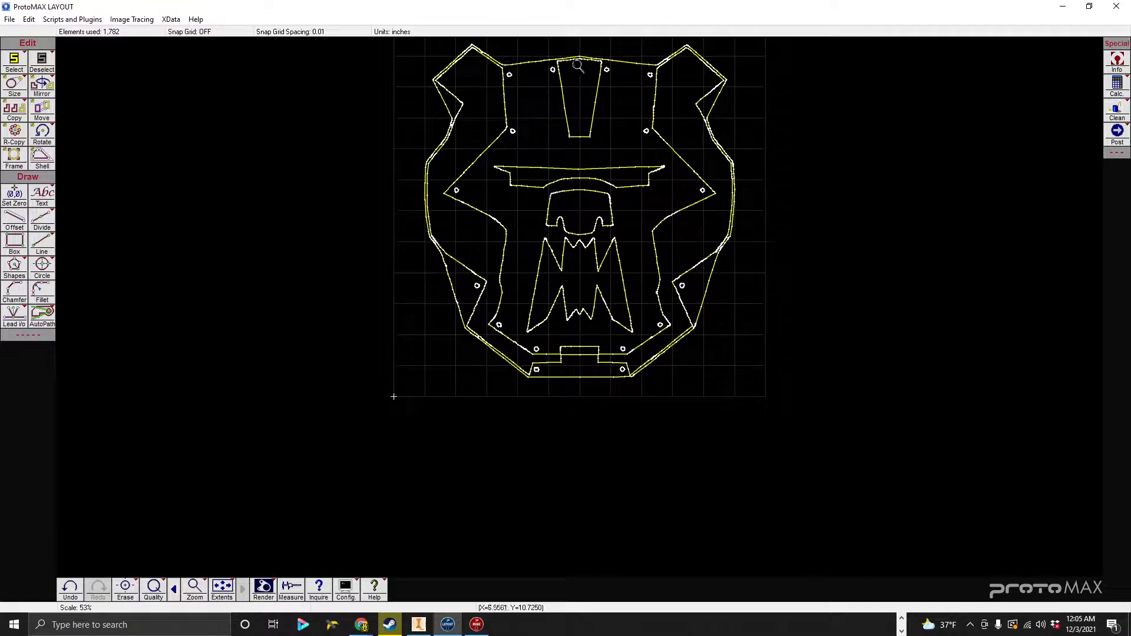
scroll(619, 359, "up", 8)
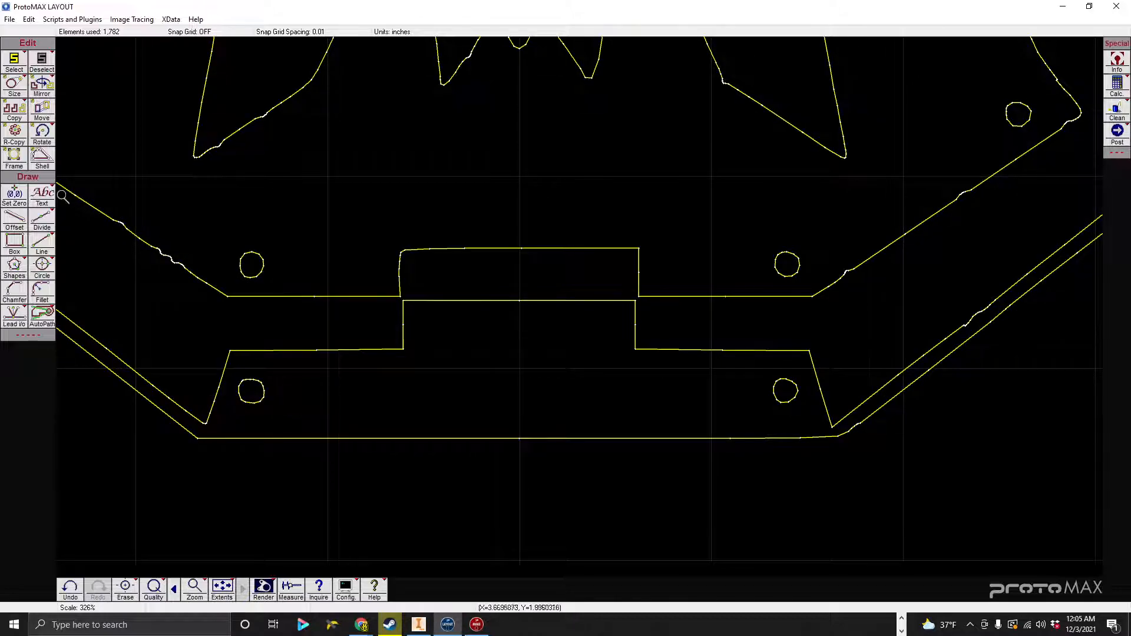
left_click(29, 18)
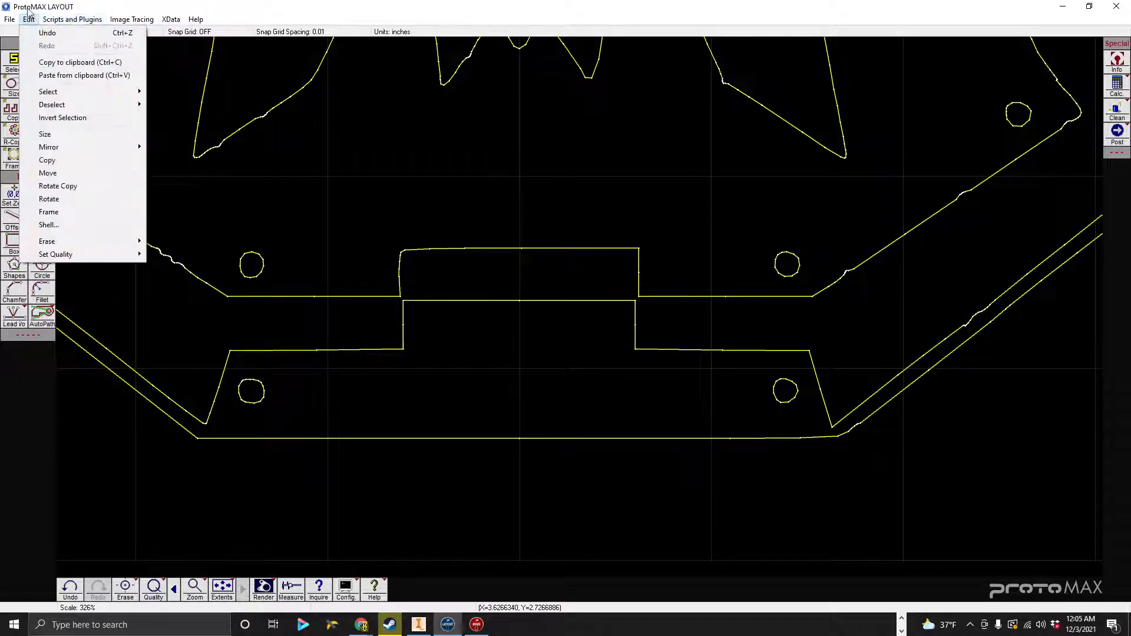
mouse_move(92, 111)
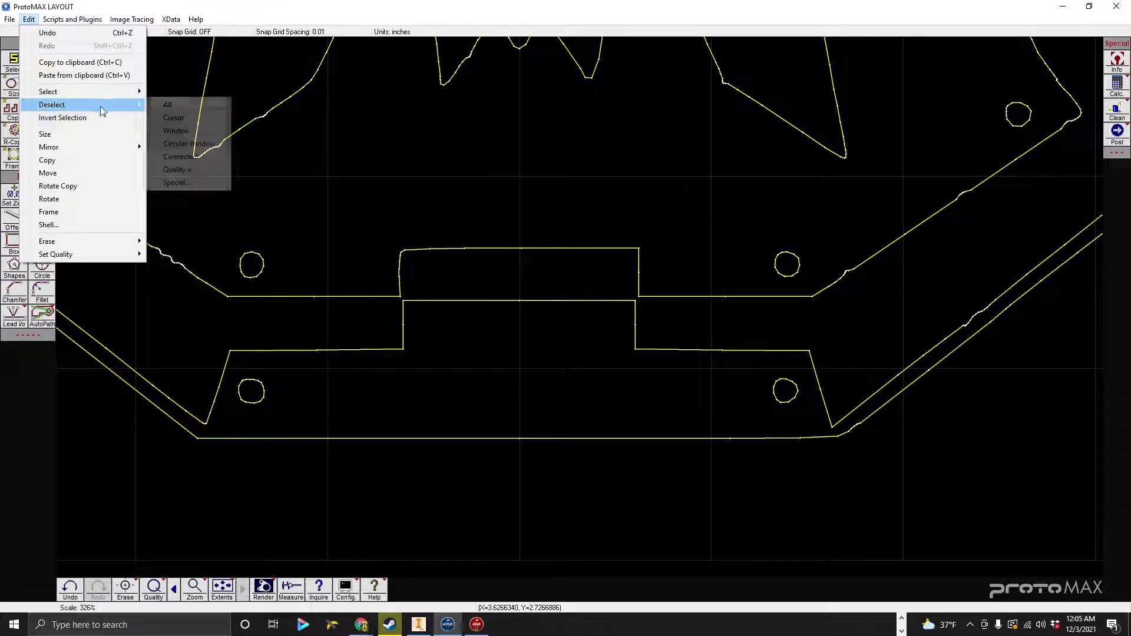
left_click(167, 104)
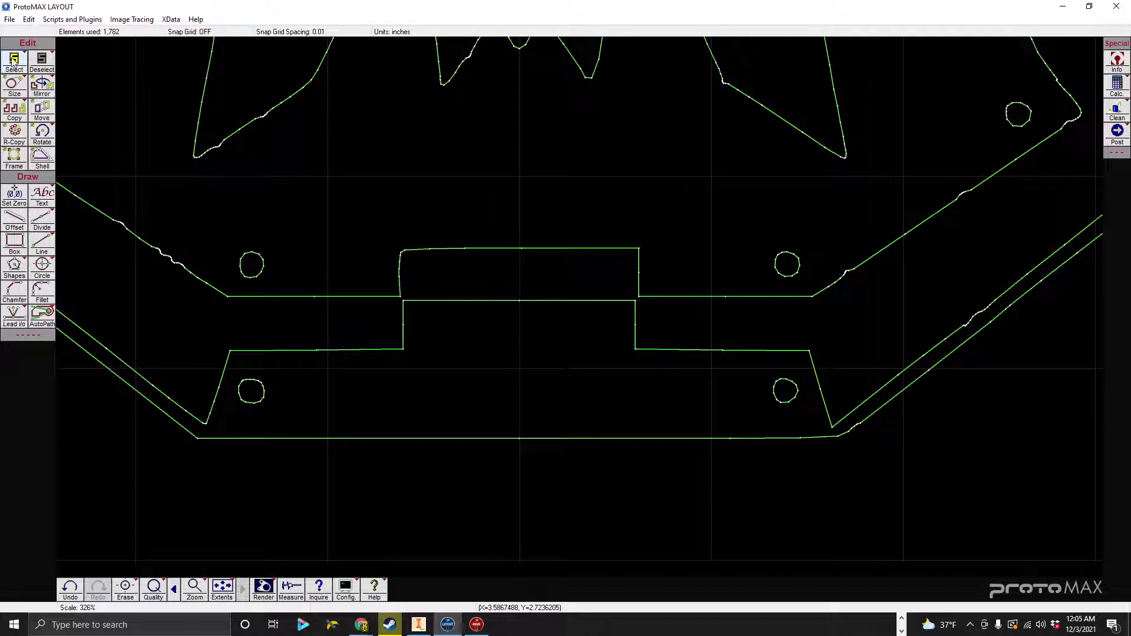
Select the raised tab outline at the chin together with the horizontal line just beneath it, and delete them.
scroll(581, 303, "up", 5)
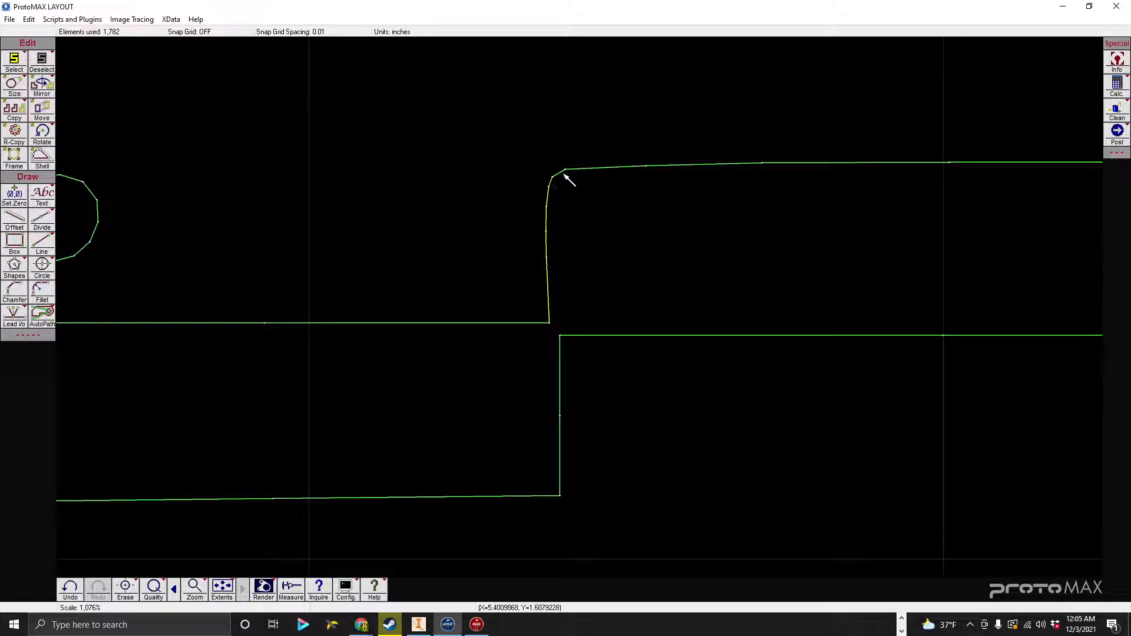
scroll(588, 170, "down", 2)
scroll(621, 283, "up", 2)
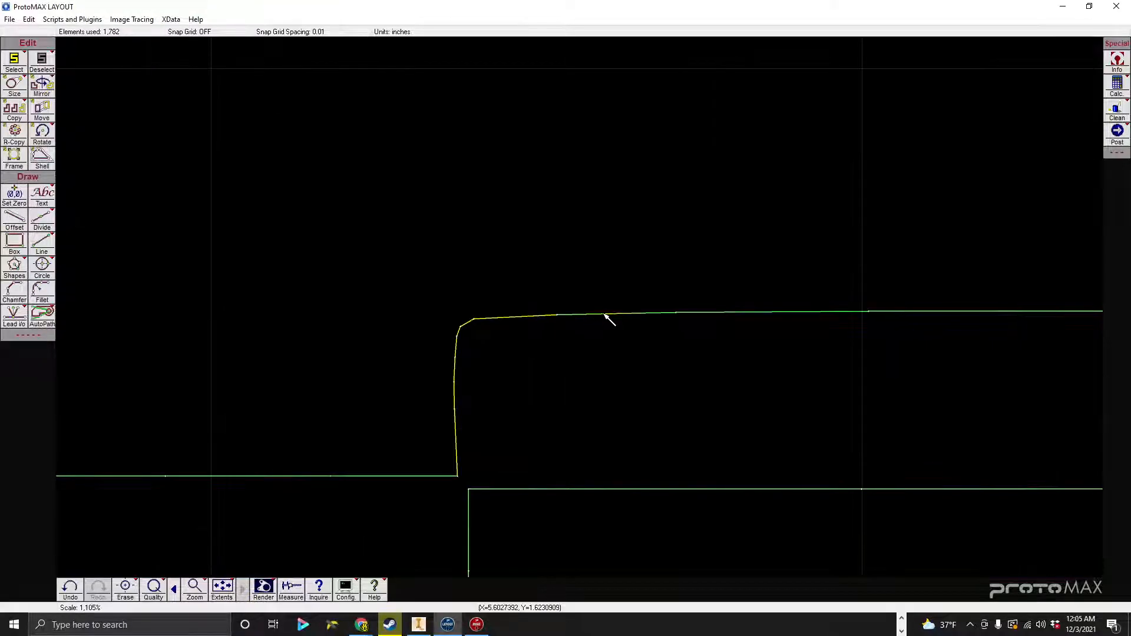
scroll(639, 306, "down", 3)
scroll(583, 311, "up", 2)
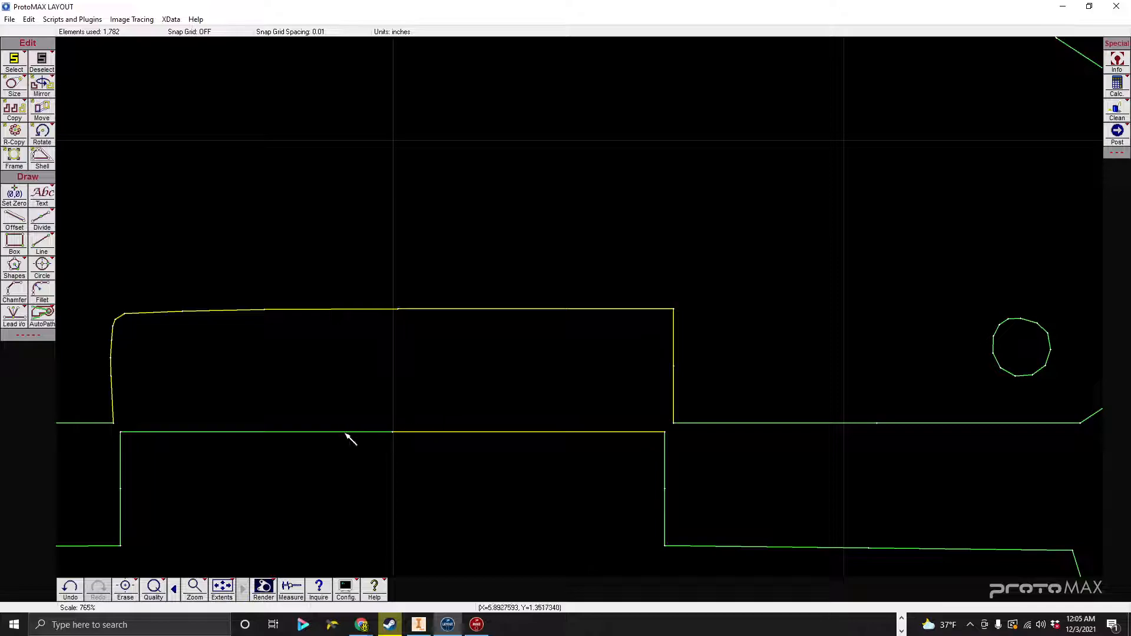
key("Delete")
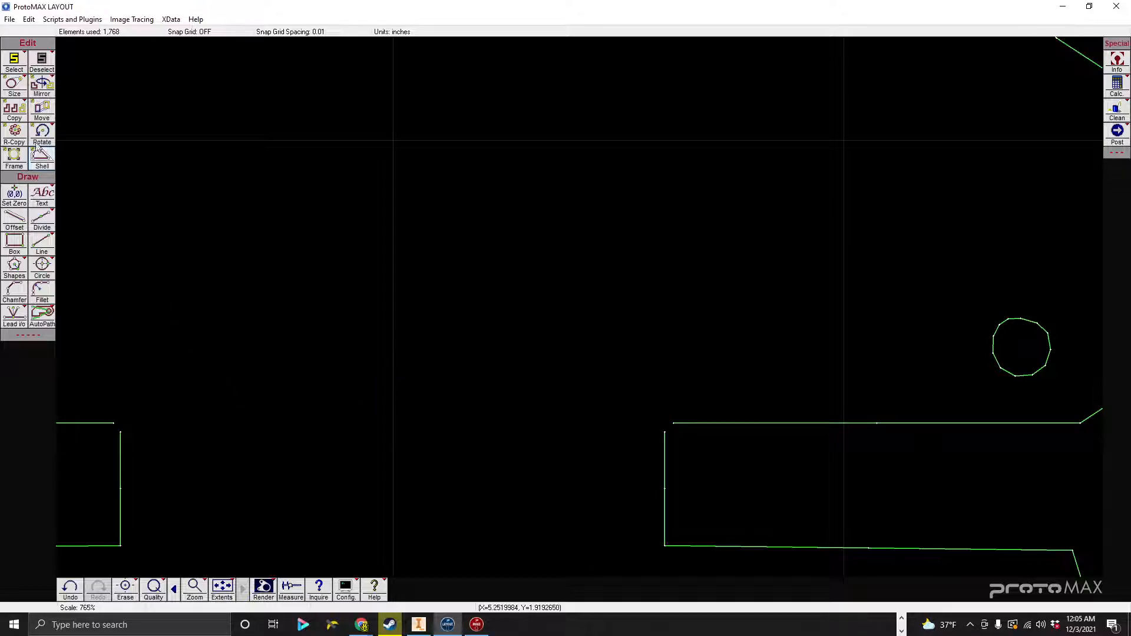
Draw a line snapped between the open endpoints of the left chin bar to close its upper inner corner.
left_click(41, 248)
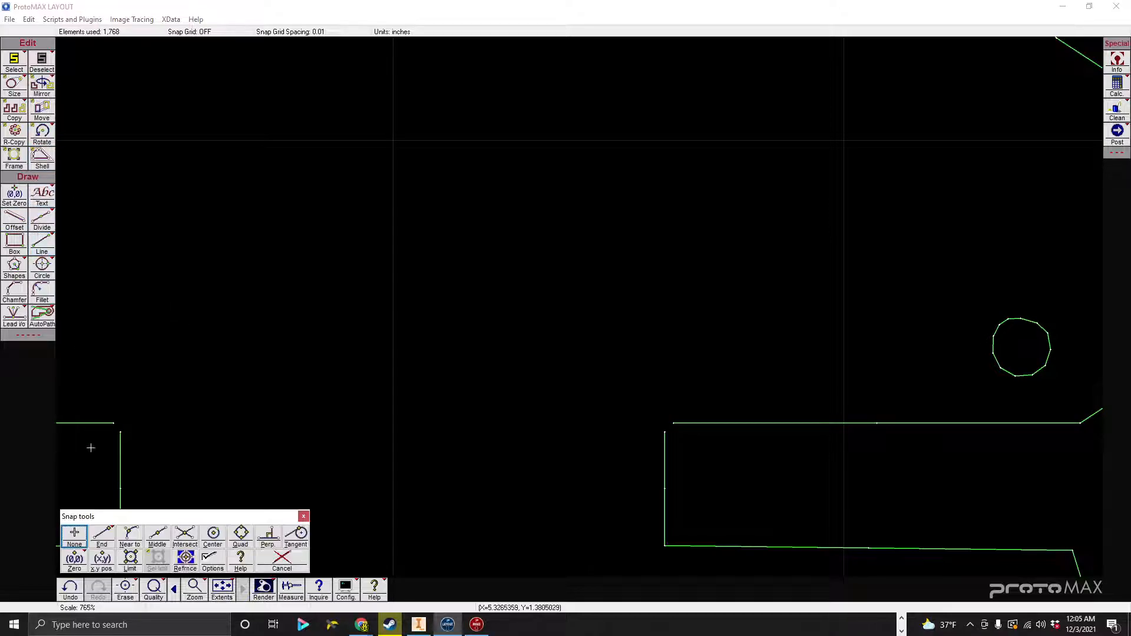
scroll(111, 441, "up", 5)
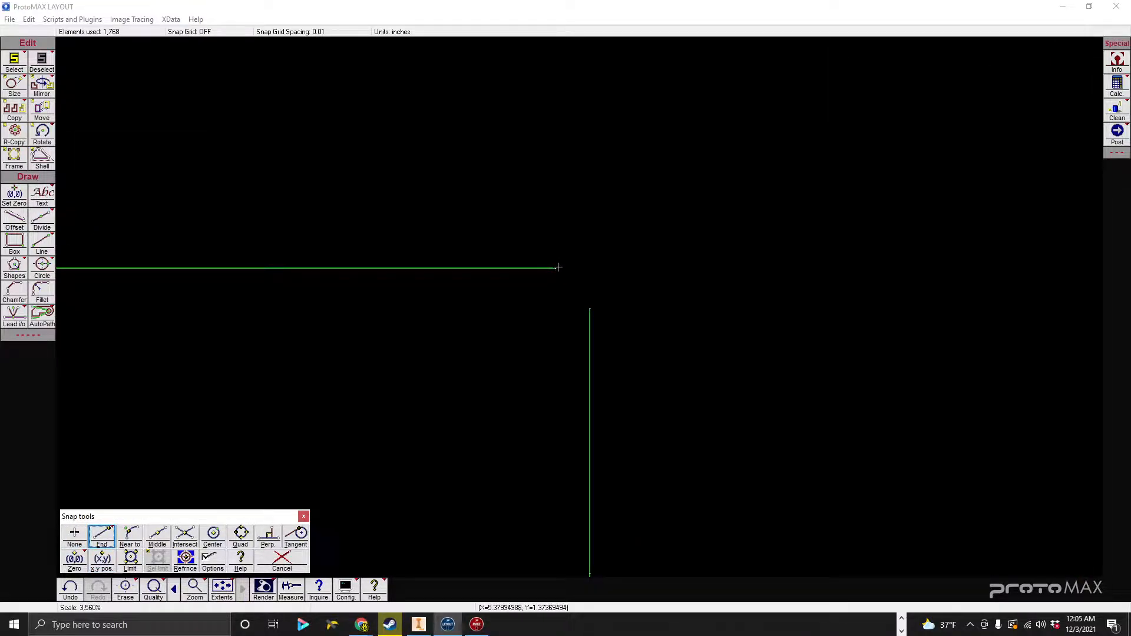
left_click(557, 267)
left_click(590, 308)
scroll(666, 404, "down", 5)
Close the upper inner corner of the right chin bar with a short diagonal line between its open endpoints.
scroll(730, 308, "up", 3)
scroll(574, 312, "up", 1)
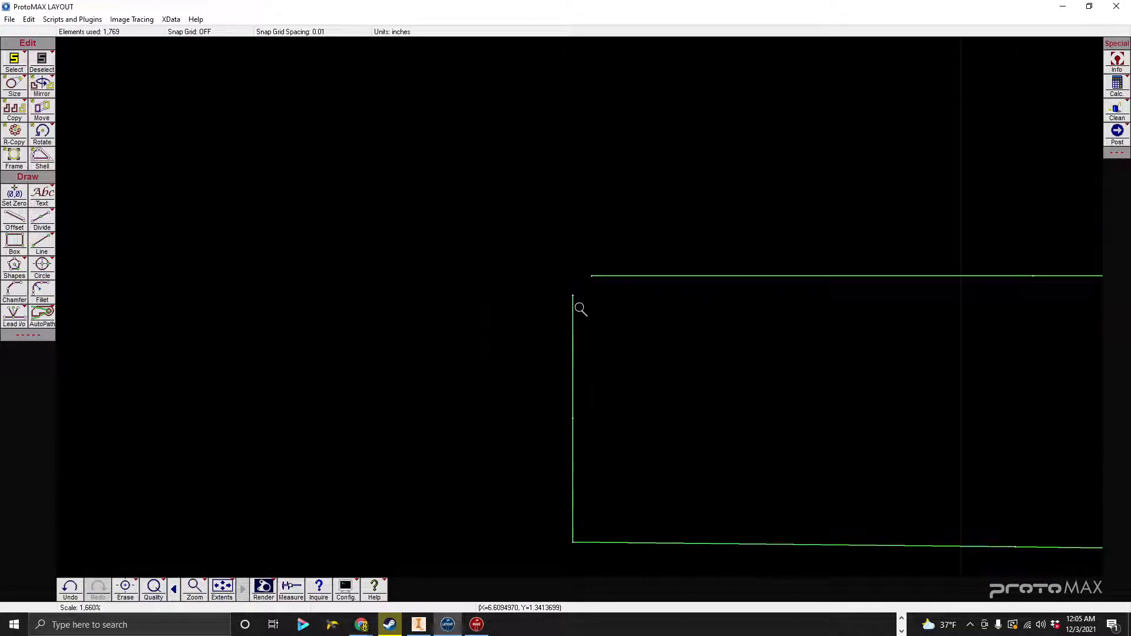
left_click(41, 250)
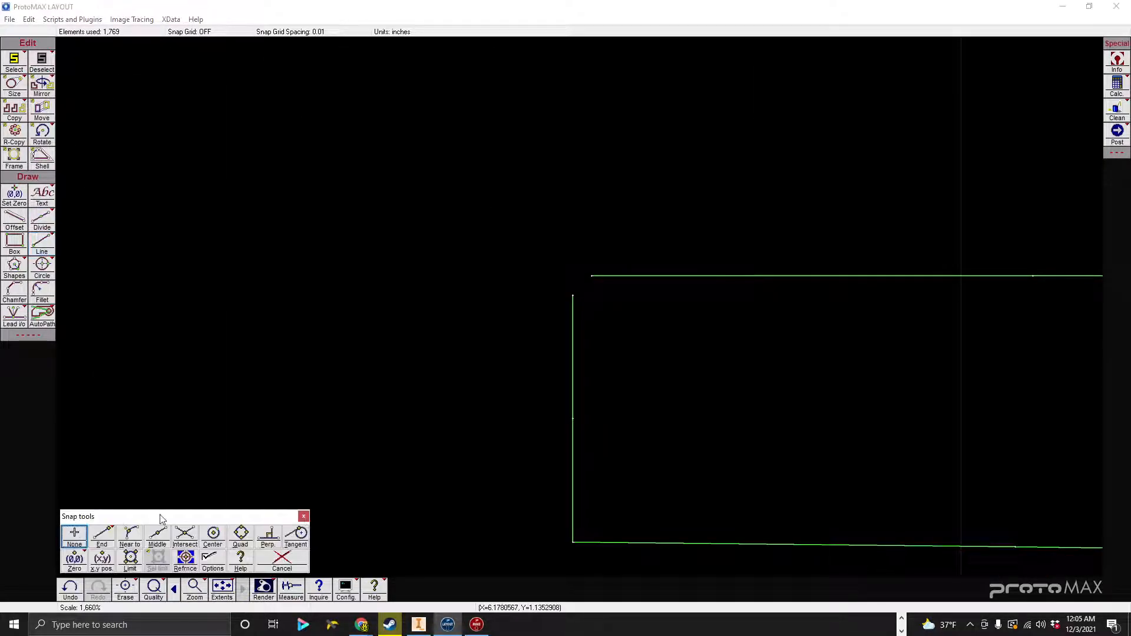
left_click(588, 275)
left_click(572, 295)
Select the wavy traced segments on the lower-left inner jaw edge near the chin bar and delete them.
scroll(576, 304, "down", 6)
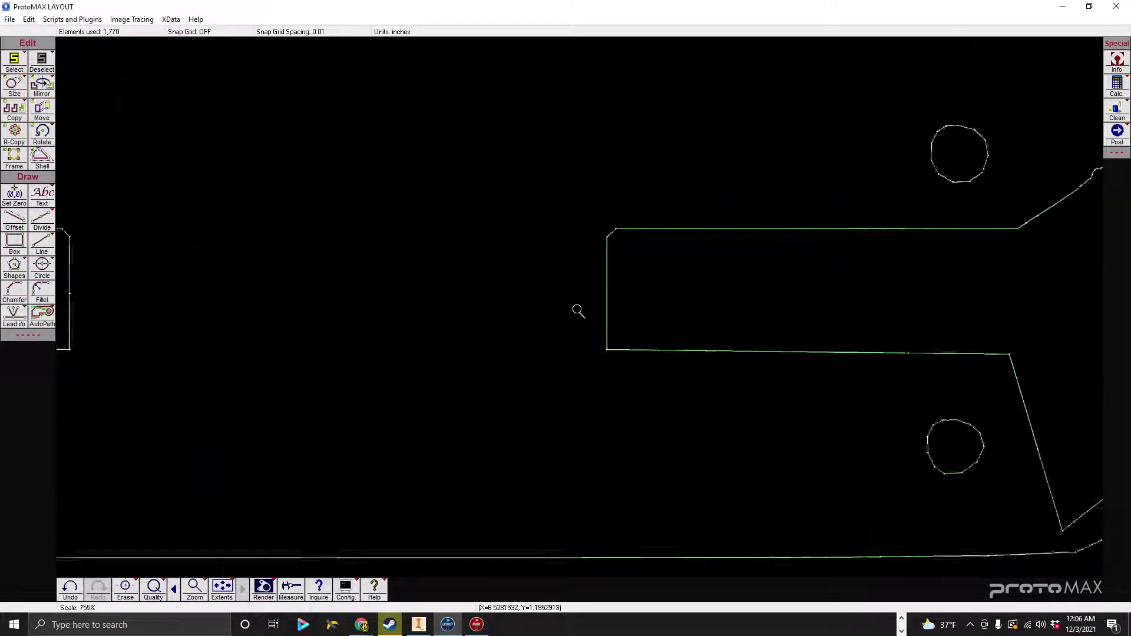
scroll(574, 311, "down", 1)
scroll(579, 310, "down", 1)
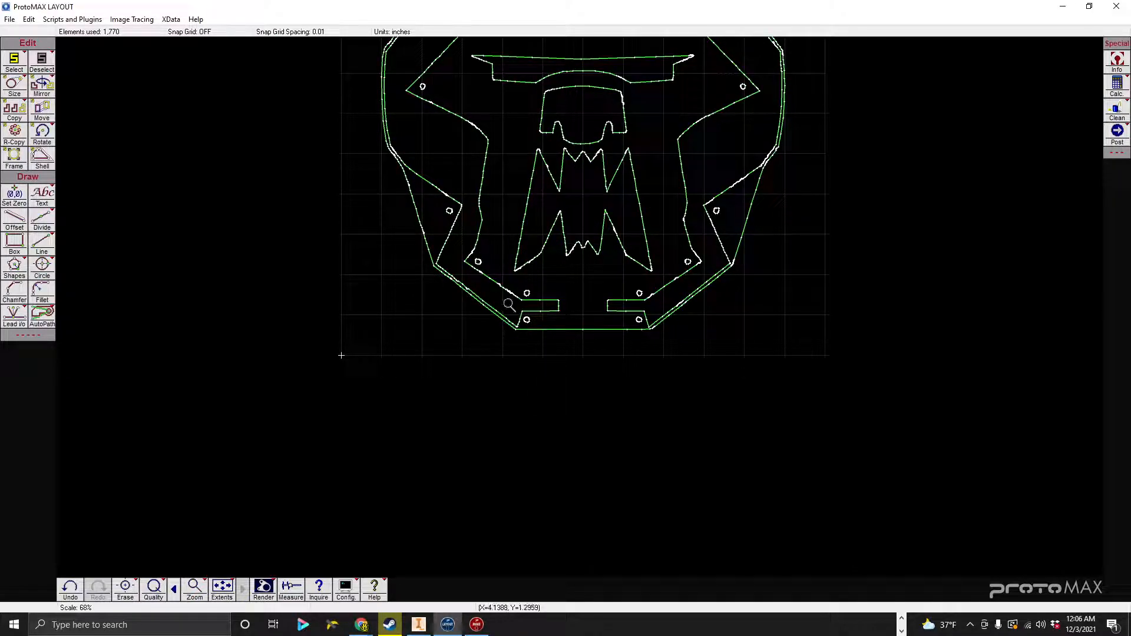
scroll(509, 305, "up", 11)
scroll(580, 308, "down", 3)
scroll(577, 307, "up", 2)
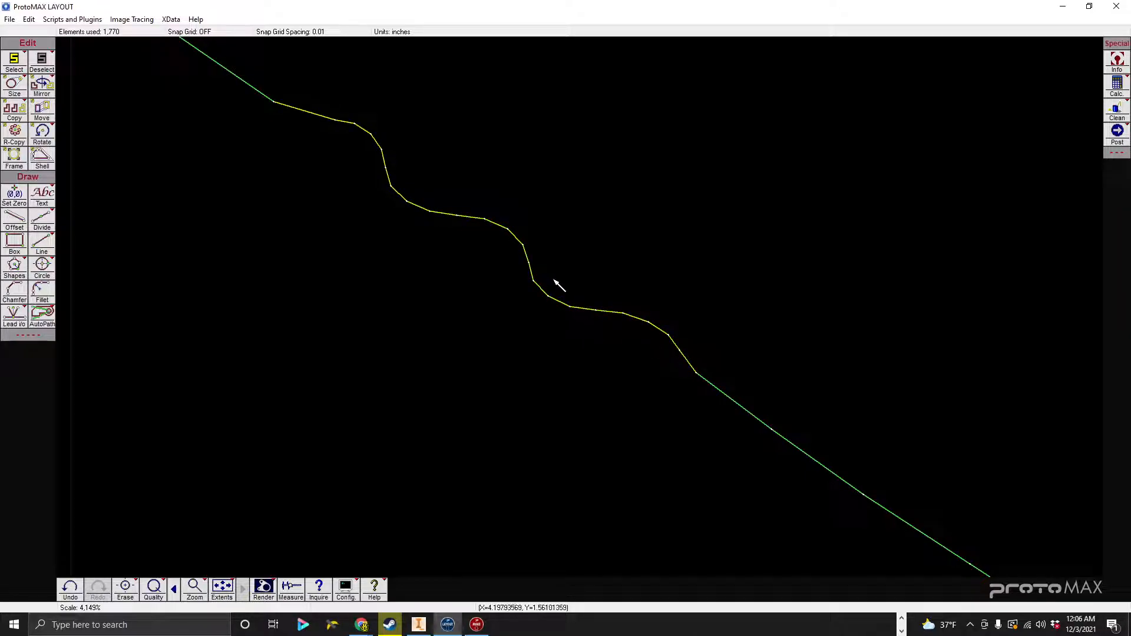
key("Delete")
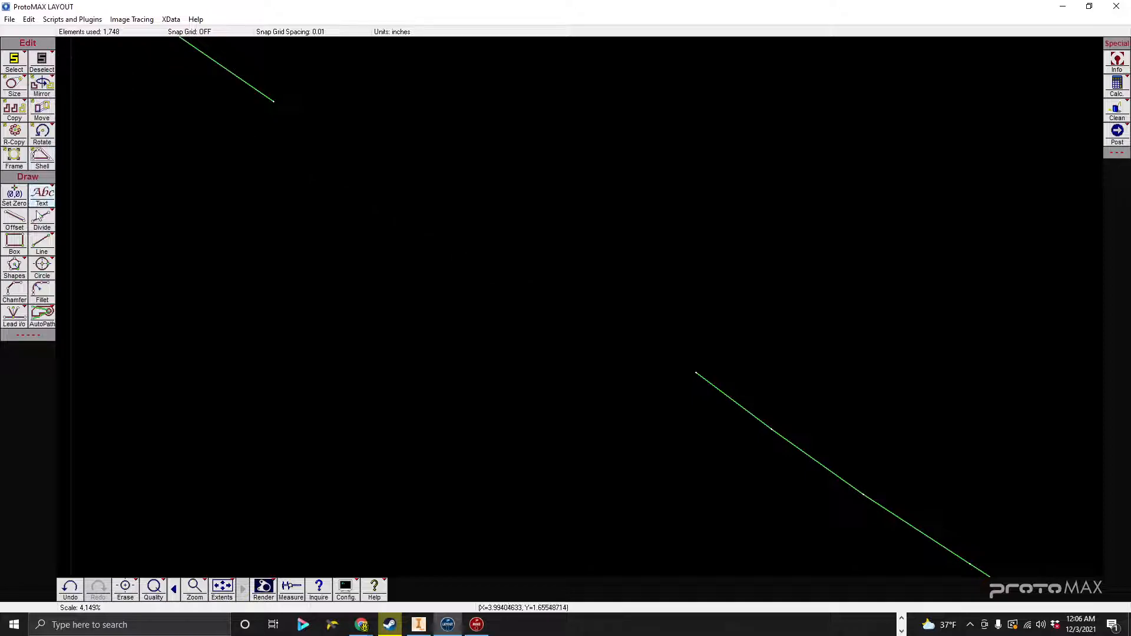
Bridge the gap in the lower-left inner jaw edge with a straight line snapped to both endpoints.
left_click(41, 243)
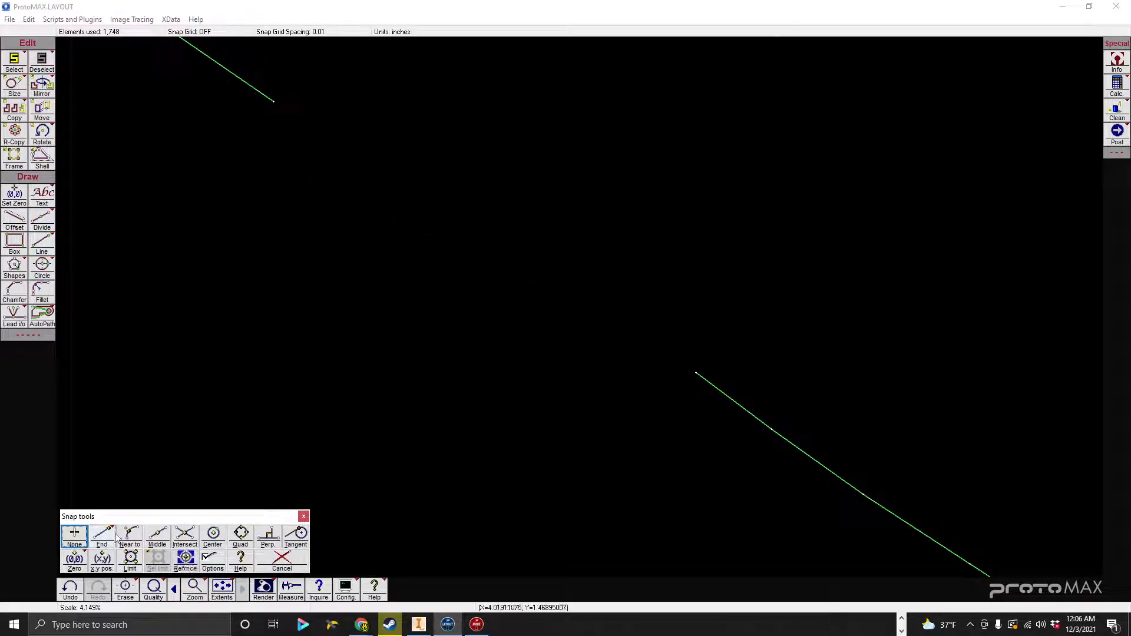
left_click(109, 539)
left_click(278, 114)
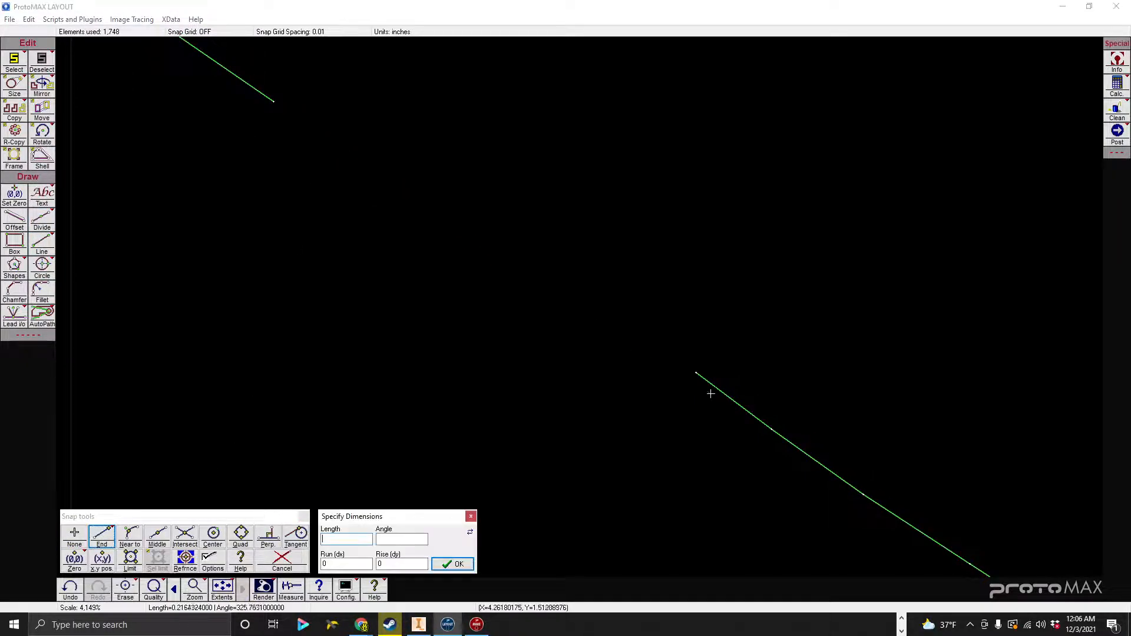
left_click(694, 371)
scroll(607, 494, "down", 7)
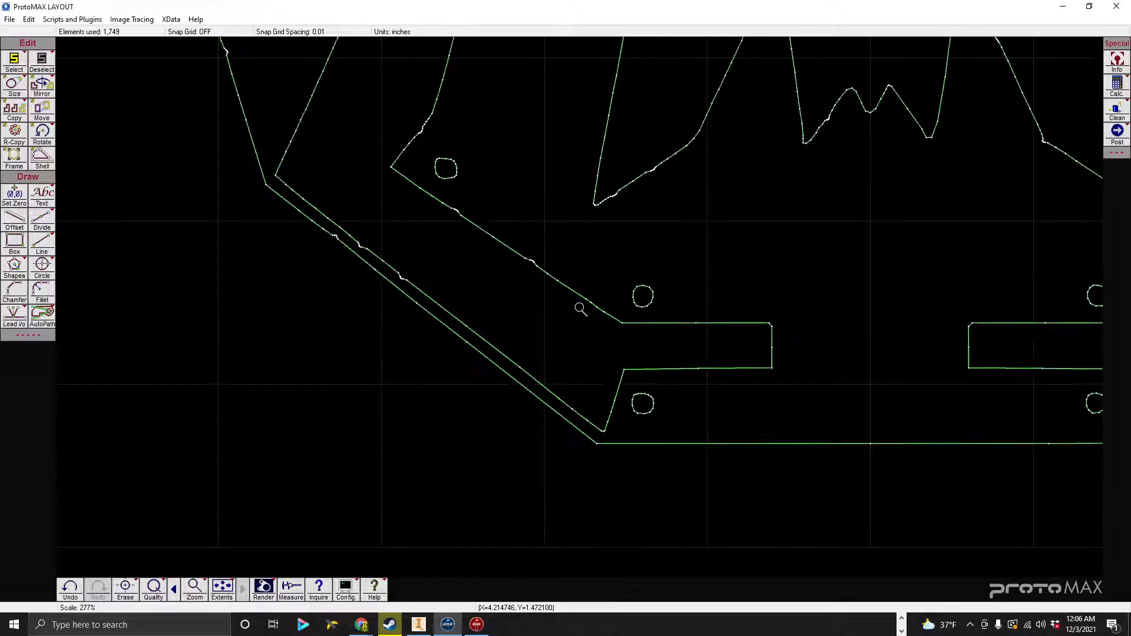
Examine the repaired jaw edge and the rest of the bear outline for remaining jagged segments.
scroll(581, 313, "up", 3)
scroll(580, 310, "down", 4)
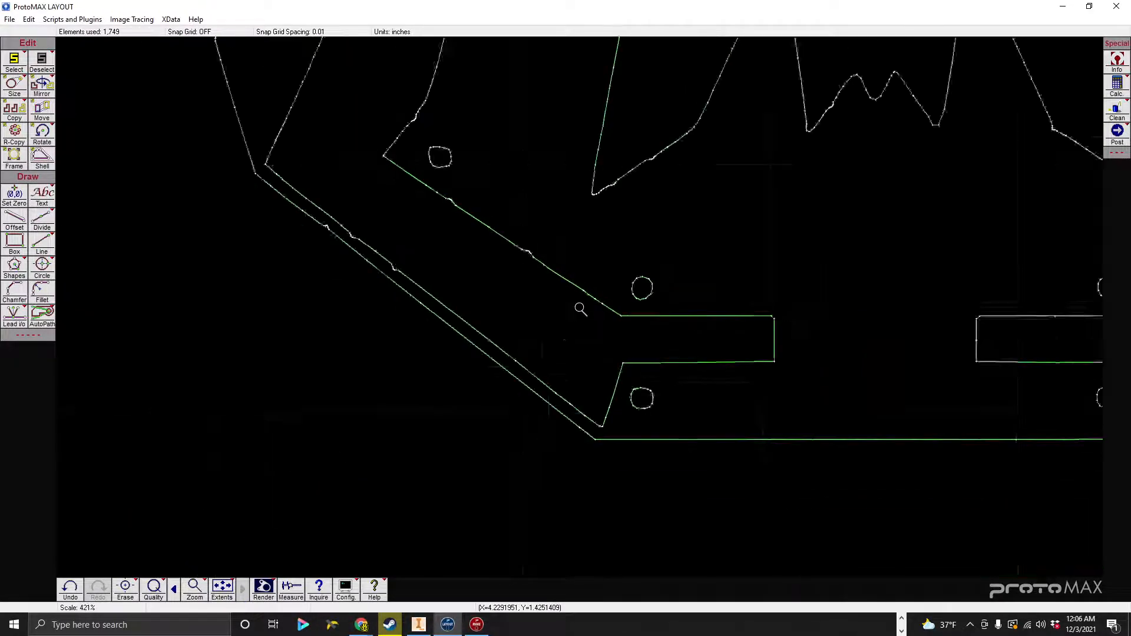
scroll(797, 302, "down", 12)
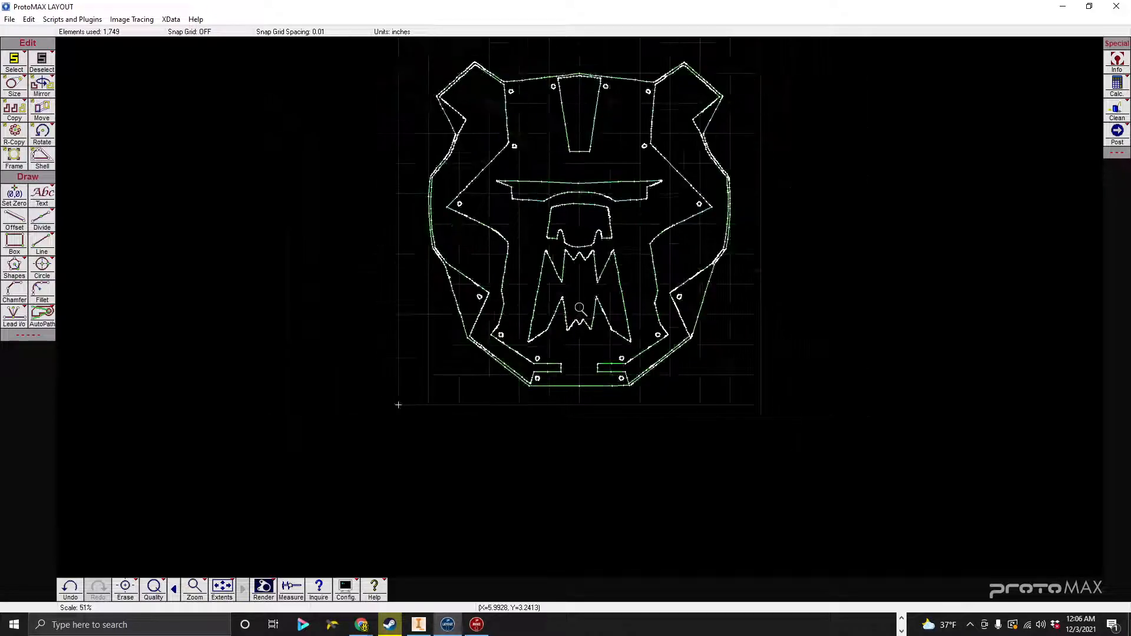
scroll(570, 182, "down", 3)
scroll(589, 283, "up", 8)
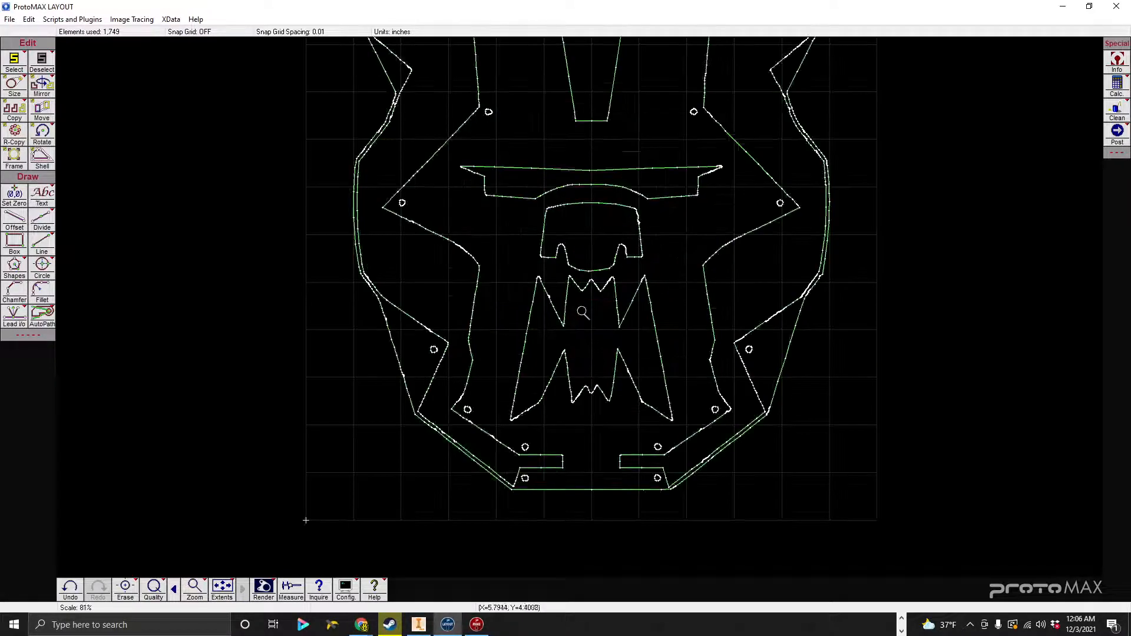
scroll(581, 308, "up", 5)
scroll(581, 308, "down", 10)
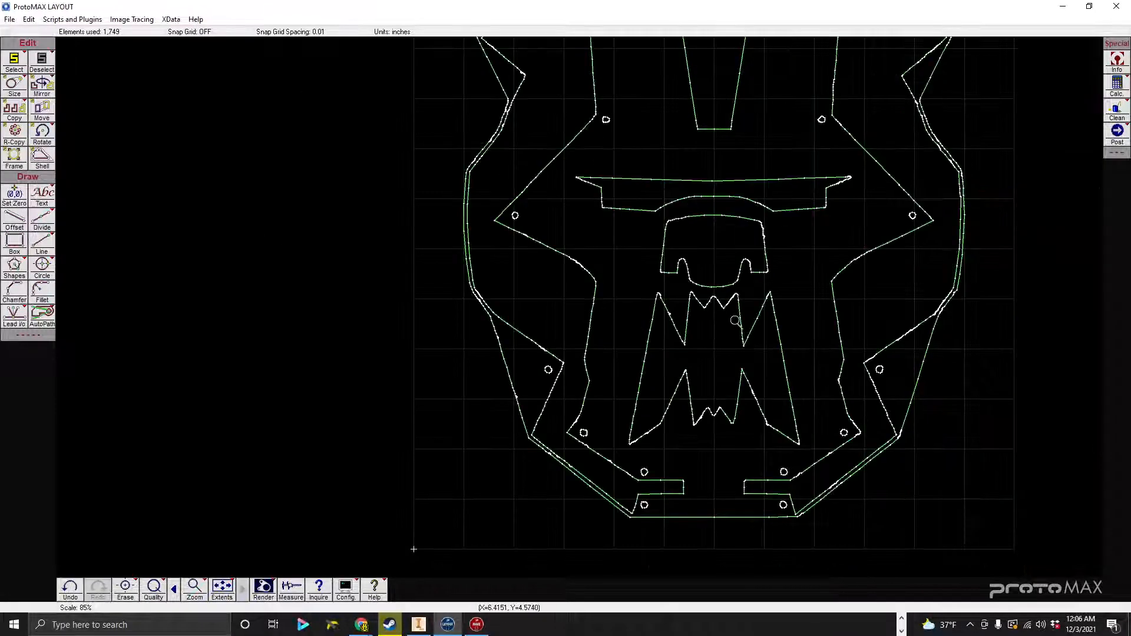
scroll(601, 303, "up", 5)
scroll(575, 303, "down", 5)
scroll(577, 305, "up", 5)
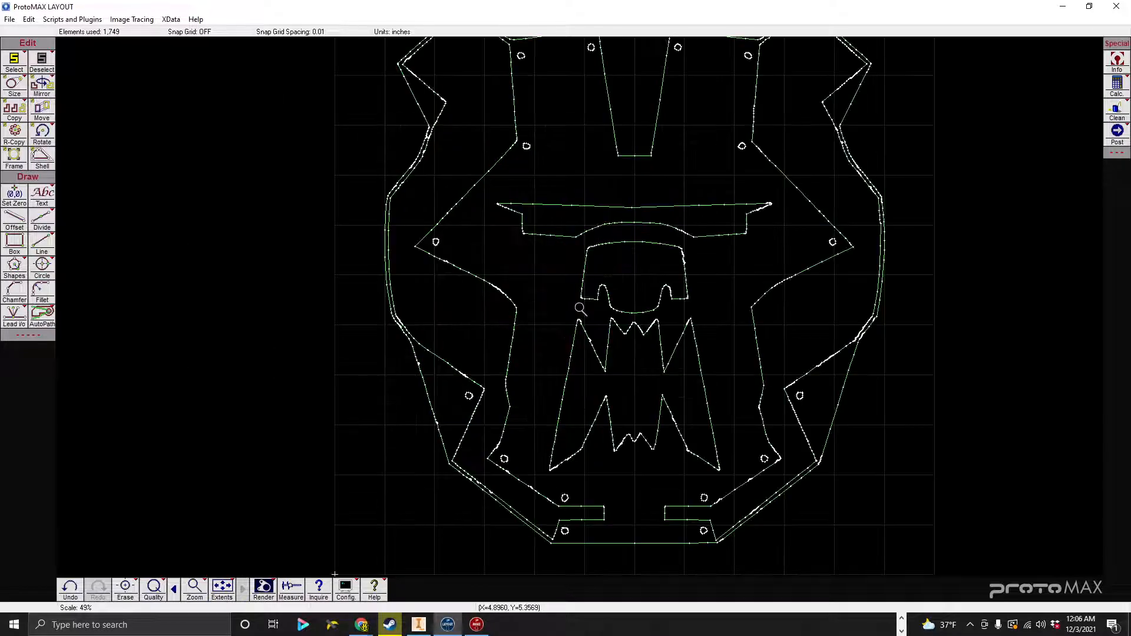
Generate an automatic cutting path for the whole bear drawing with AutoPath.
scroll(579, 307, "down", 4)
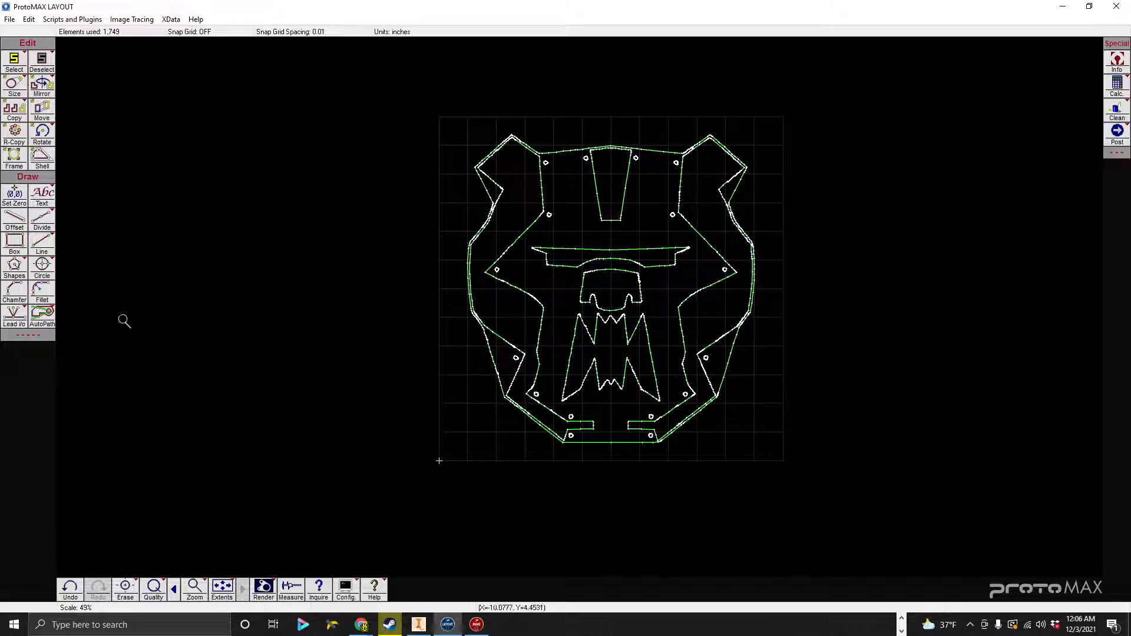
left_click(42, 318)
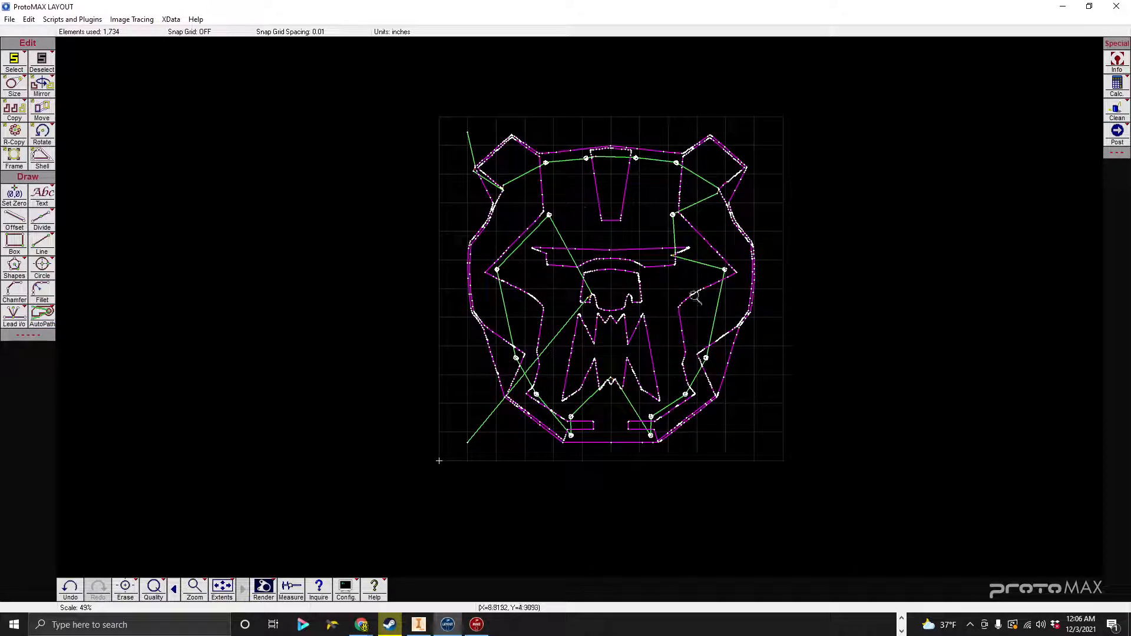
Examine the generated cutting path, its traverse lines and the rough edge segments around the left cheek.
scroll(509, 291, "up", 11)
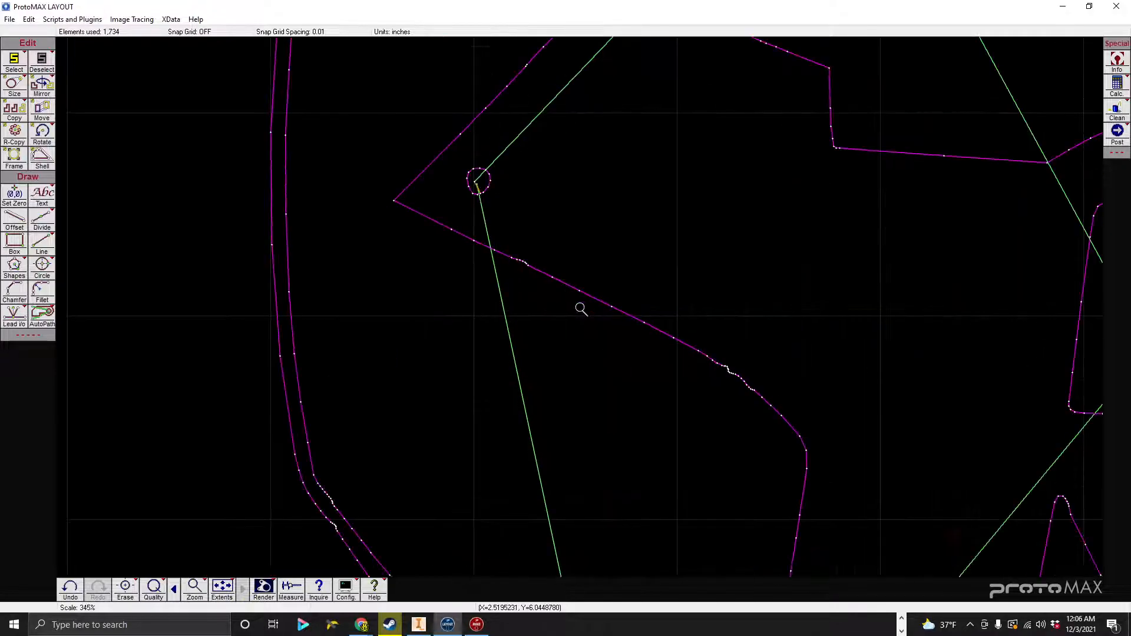
scroll(527, 248, "down", 6)
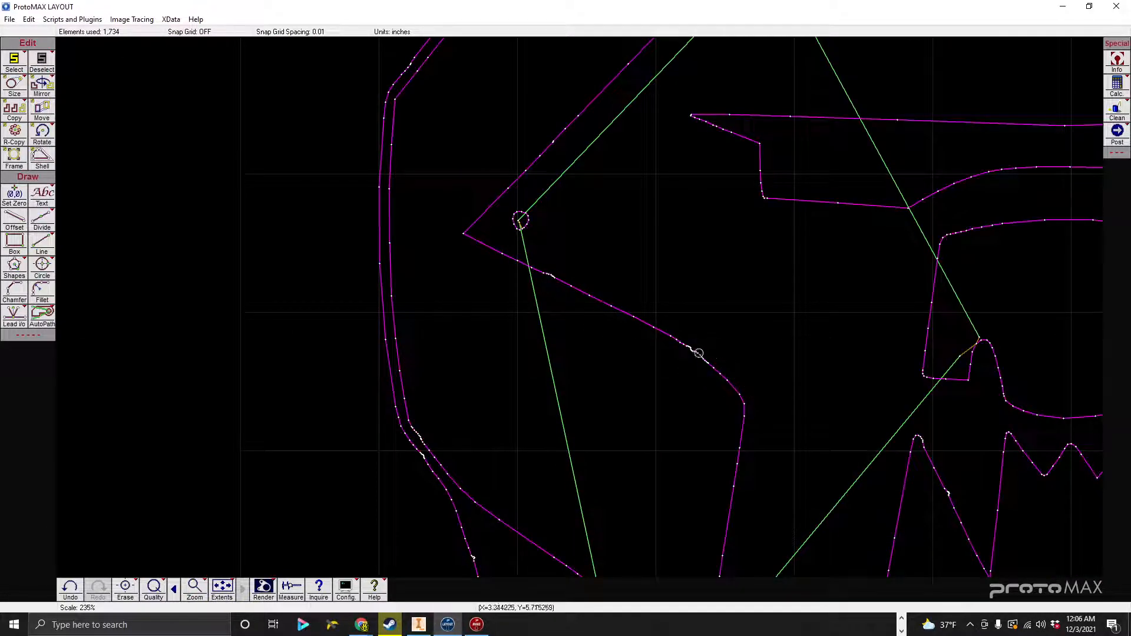
scroll(577, 309, "up", 10)
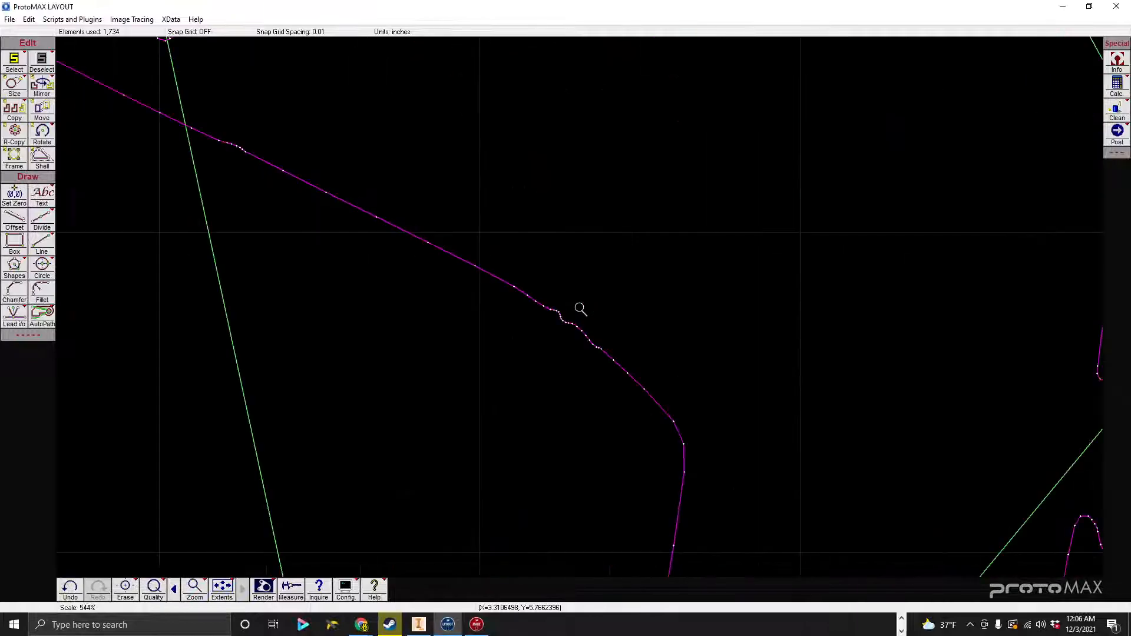
scroll(575, 311, "down", 12)
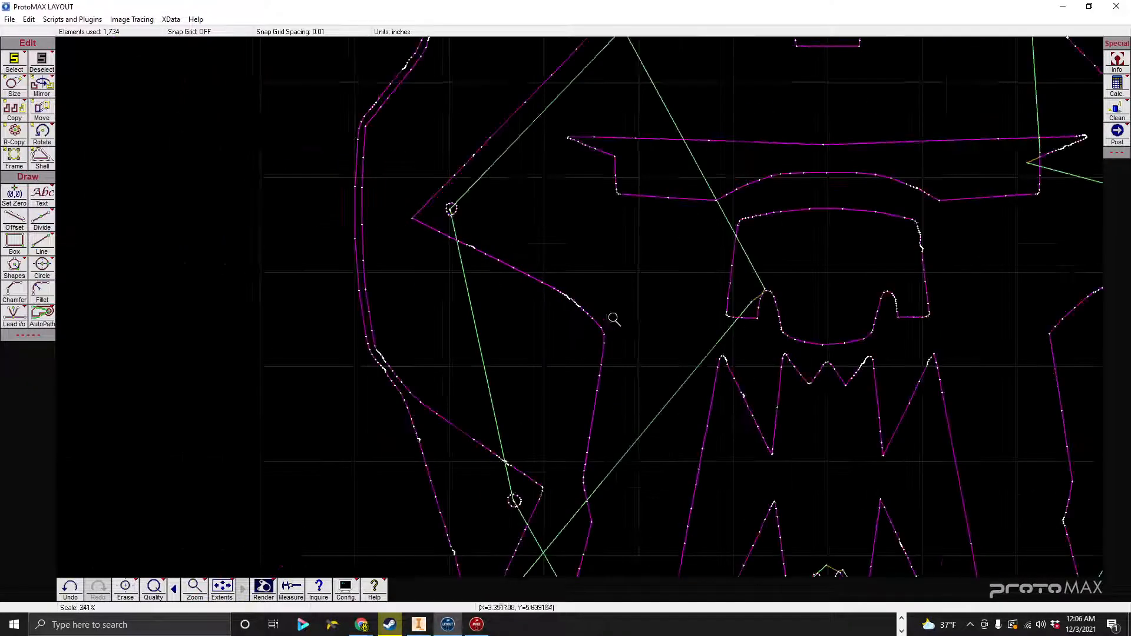
scroll(631, 295, "up", 3)
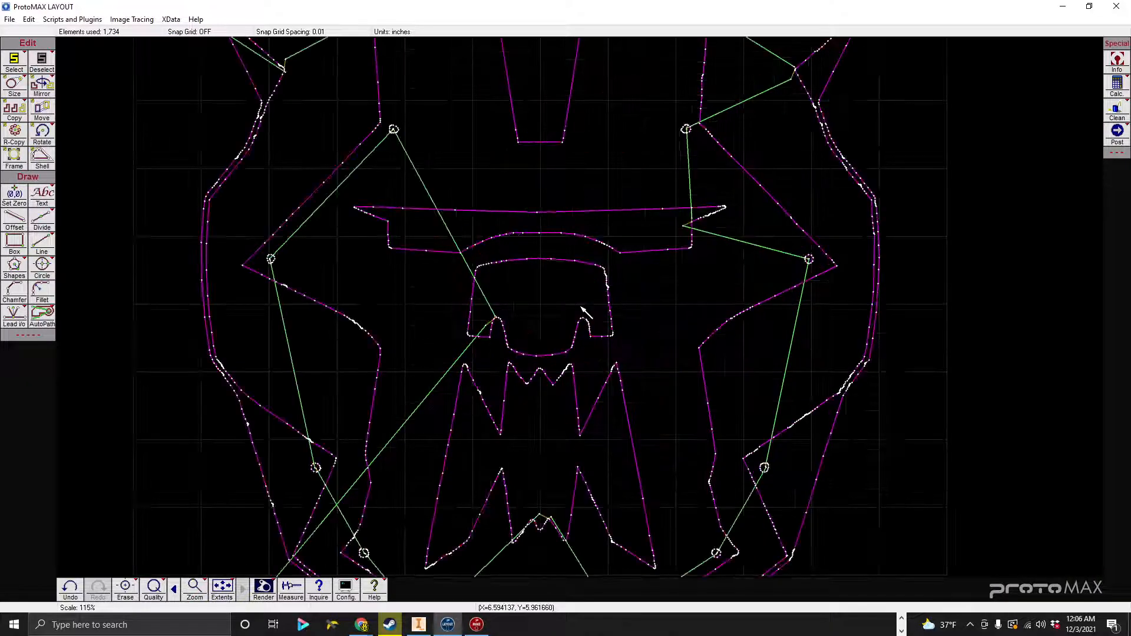
scroll(580, 311, "down", 2)
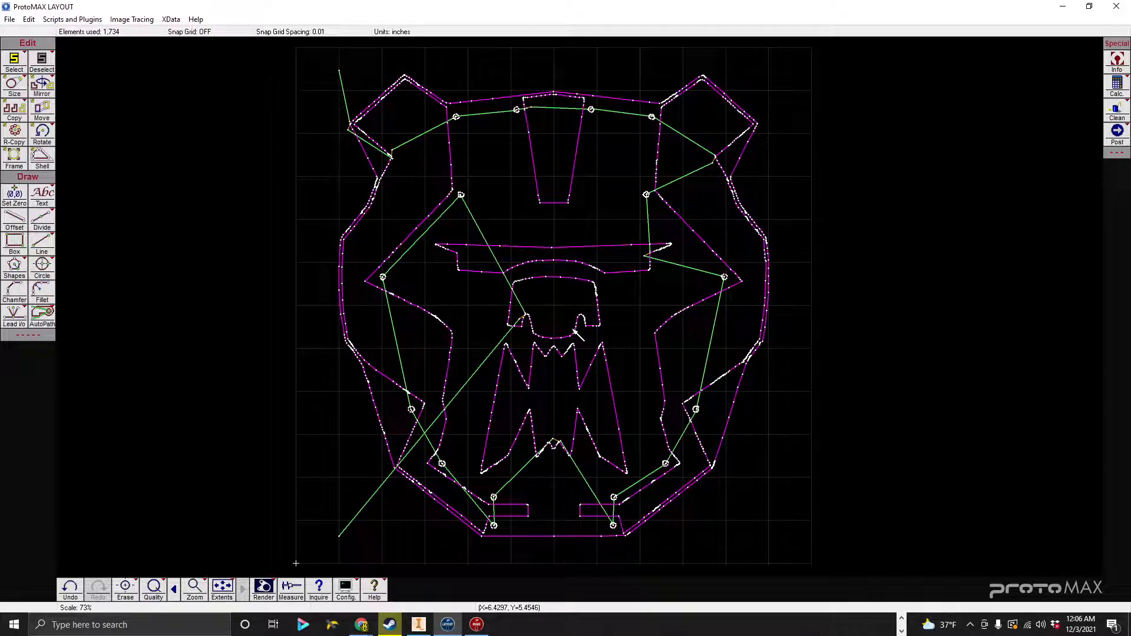
scroll(583, 308, "up", 10)
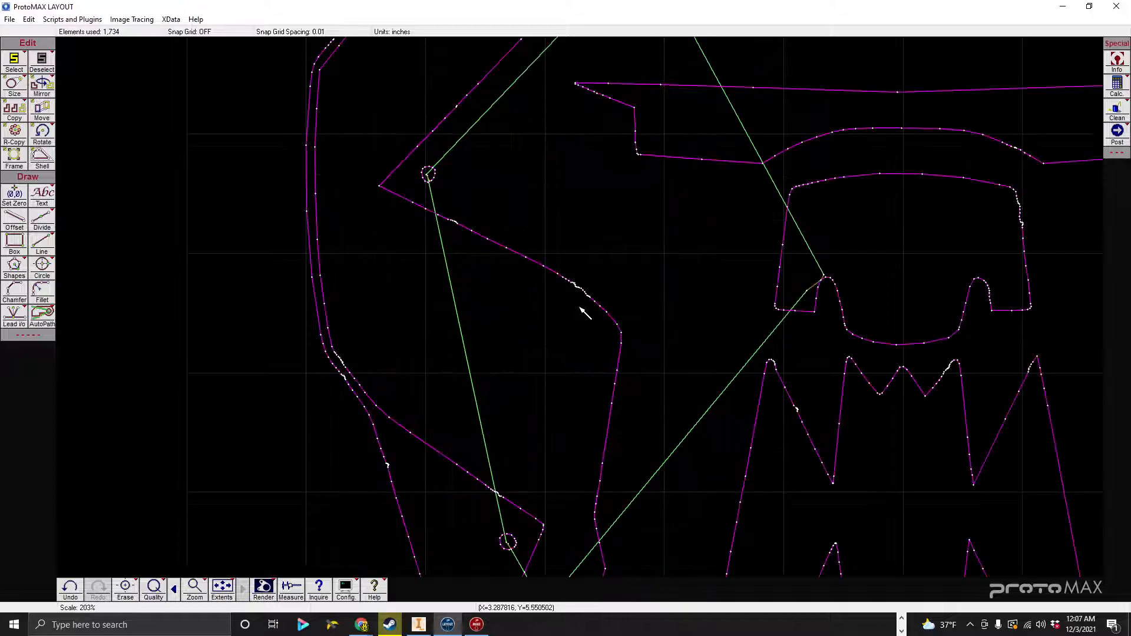
Examine the jagged segments along the left inner cheek edge and the overall cutting path of the bear.
scroll(582, 309, "down", 9)
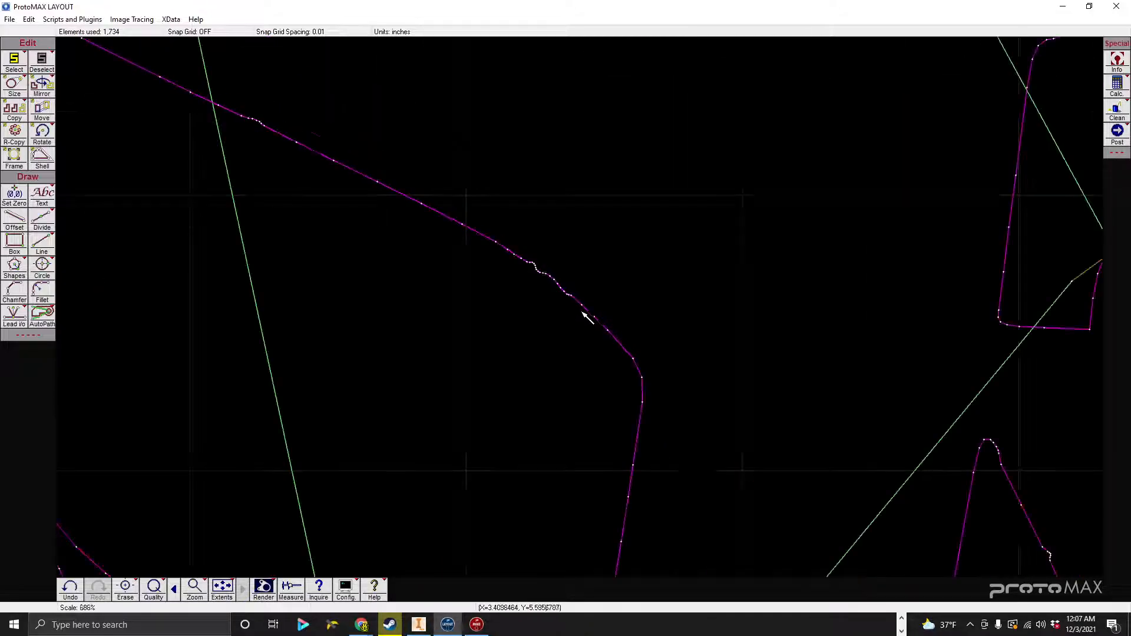
scroll(583, 311, "up", 2)
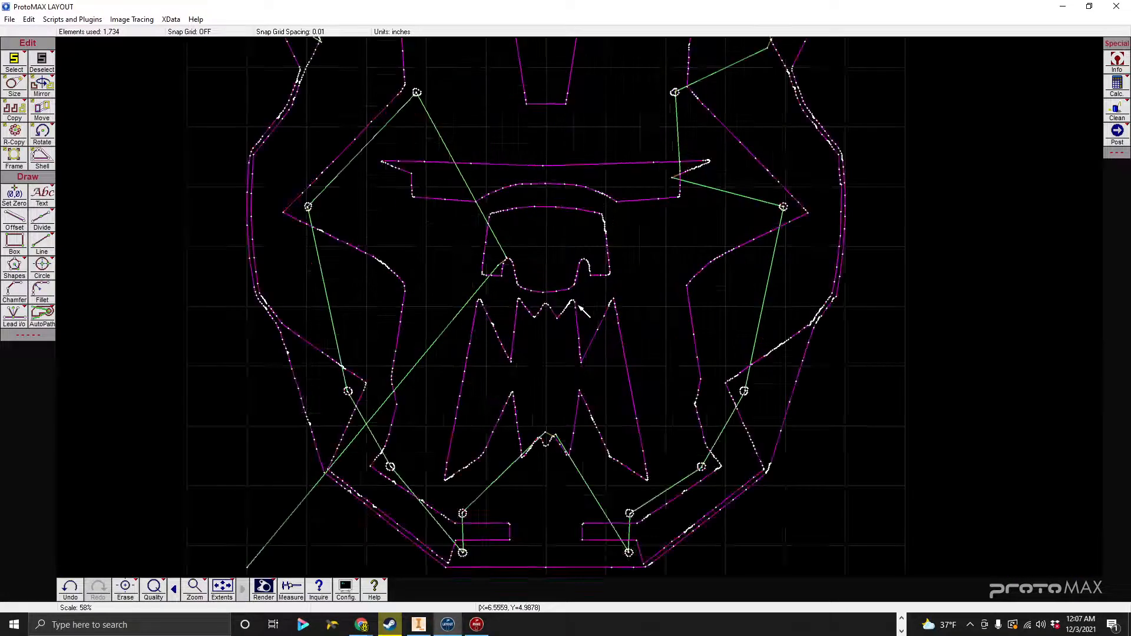
scroll(583, 310, "down", 2)
scroll(583, 312, "up", 2)
scroll(583, 312, "down", 2)
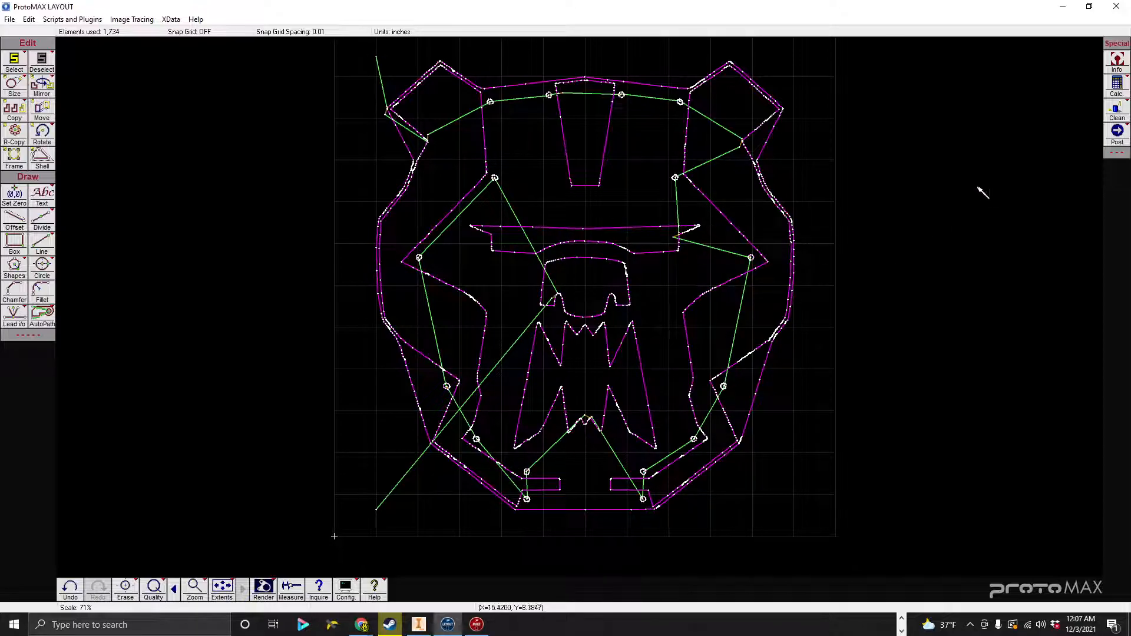
left_click(1117, 132)
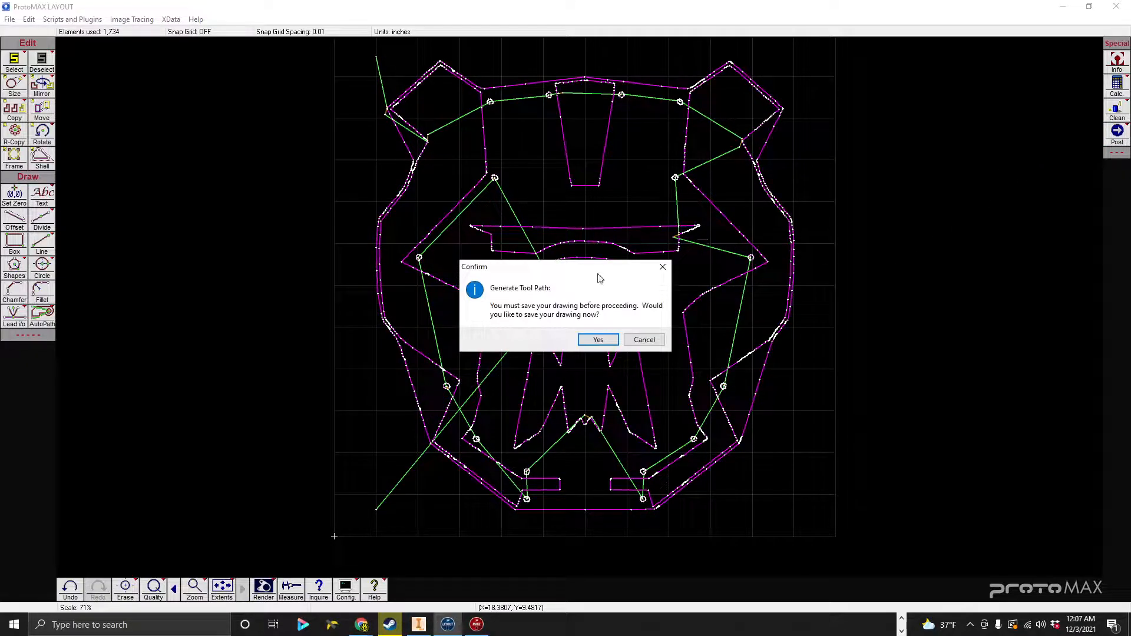
left_click(597, 340)
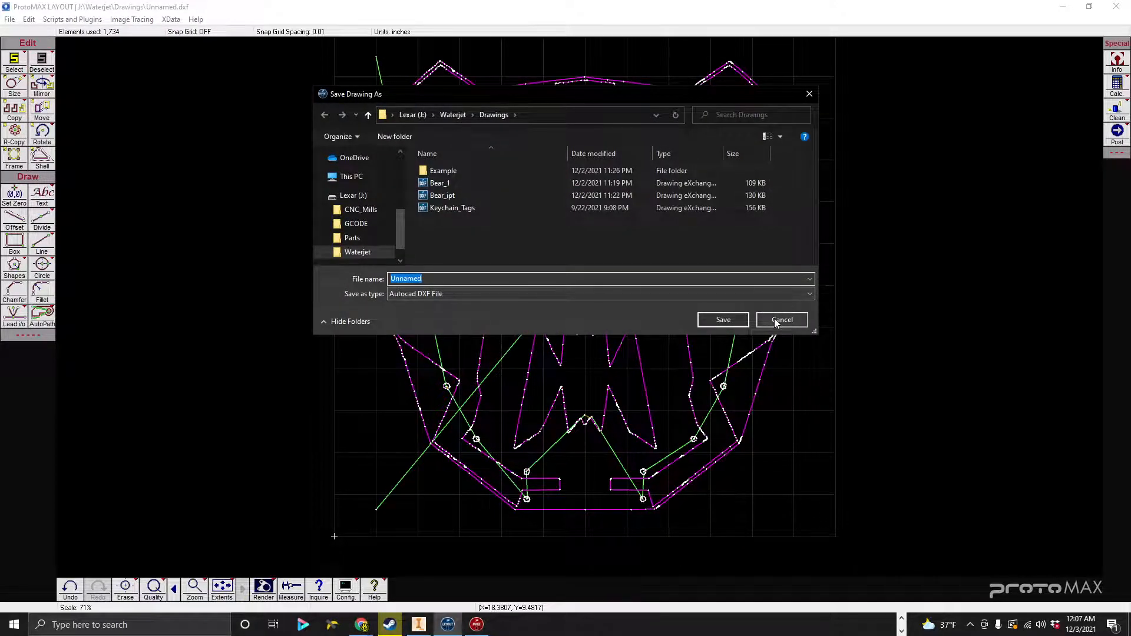
left_click(782, 319)
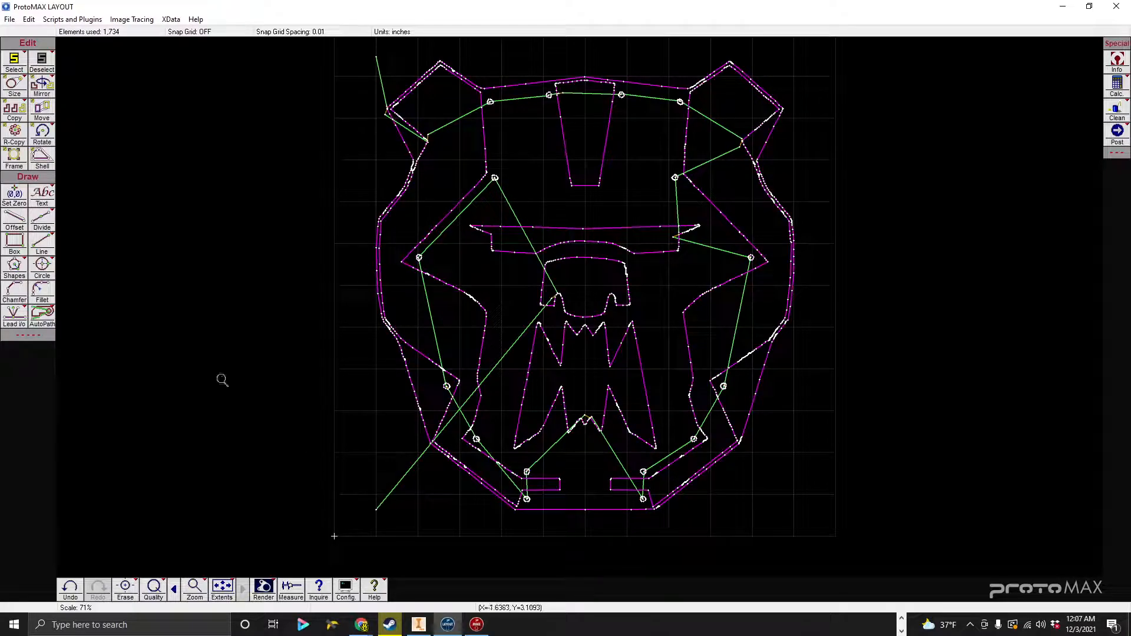
left_click(1116, 131)
left_click(663, 268)
Undo the automatic cutting path on the bear drawing and generate it again with AutoPath.
scroll(237, 444, "up", 2)
scroll(657, 334, "down", 4)
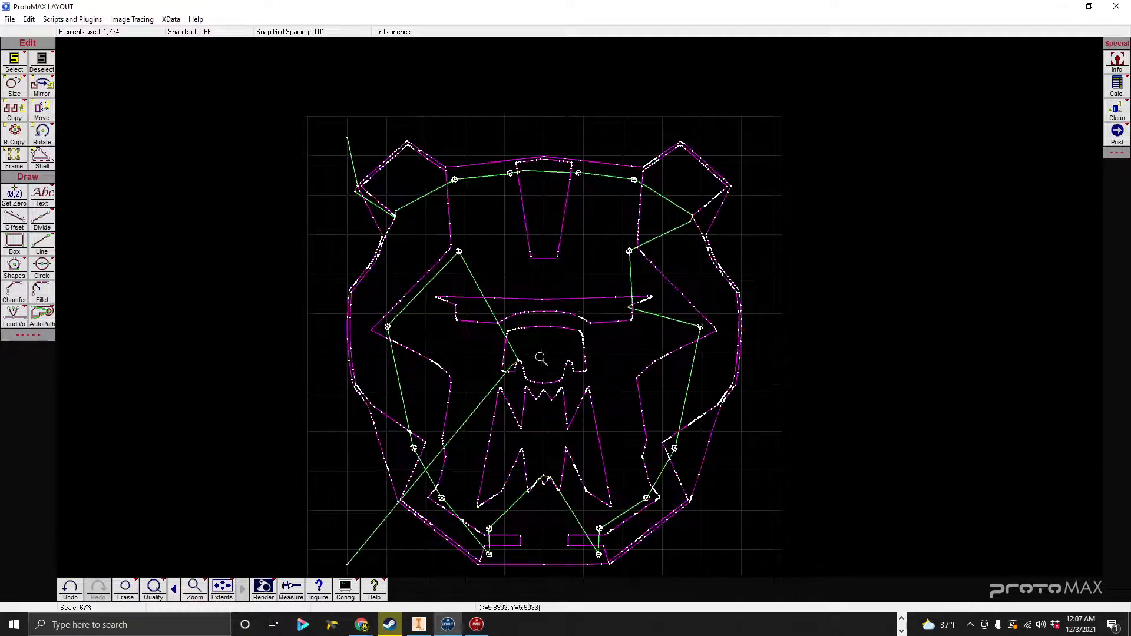
scroll(583, 295, "down", 2)
key("ctrl+z")
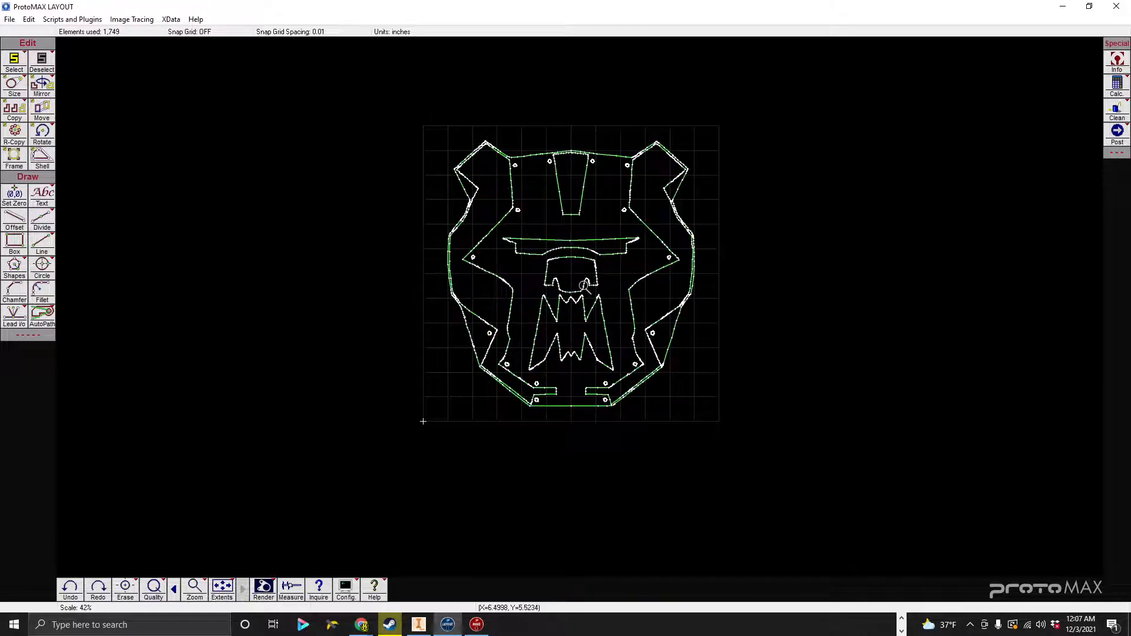
scroll(587, 279, "up", 2)
left_click(42, 316)
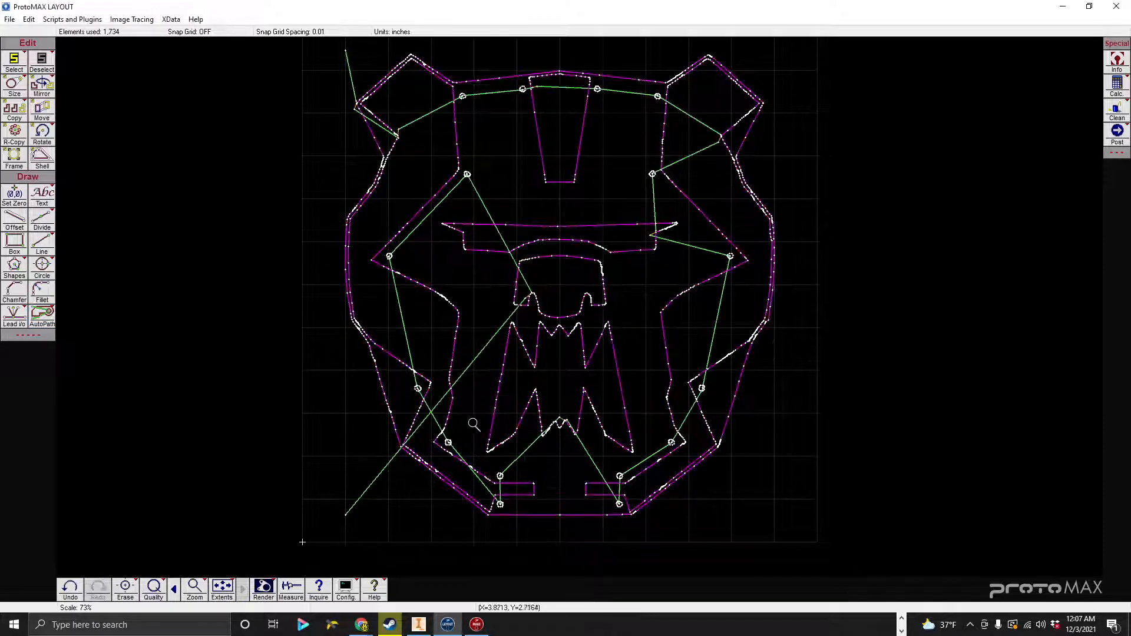
Save the drawing as Bear_2 in DXF format in the Example folder, as required for generating the tool path.
left_click(1116, 131)
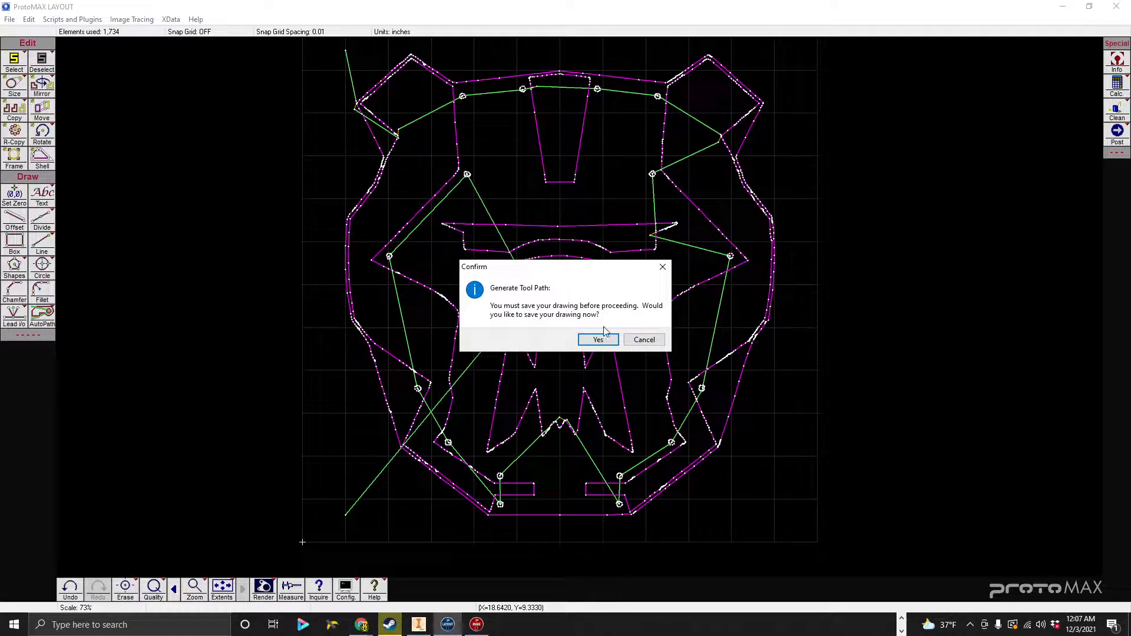
left_click(597, 339)
left_click(9, 19)
left_click(26, 111)
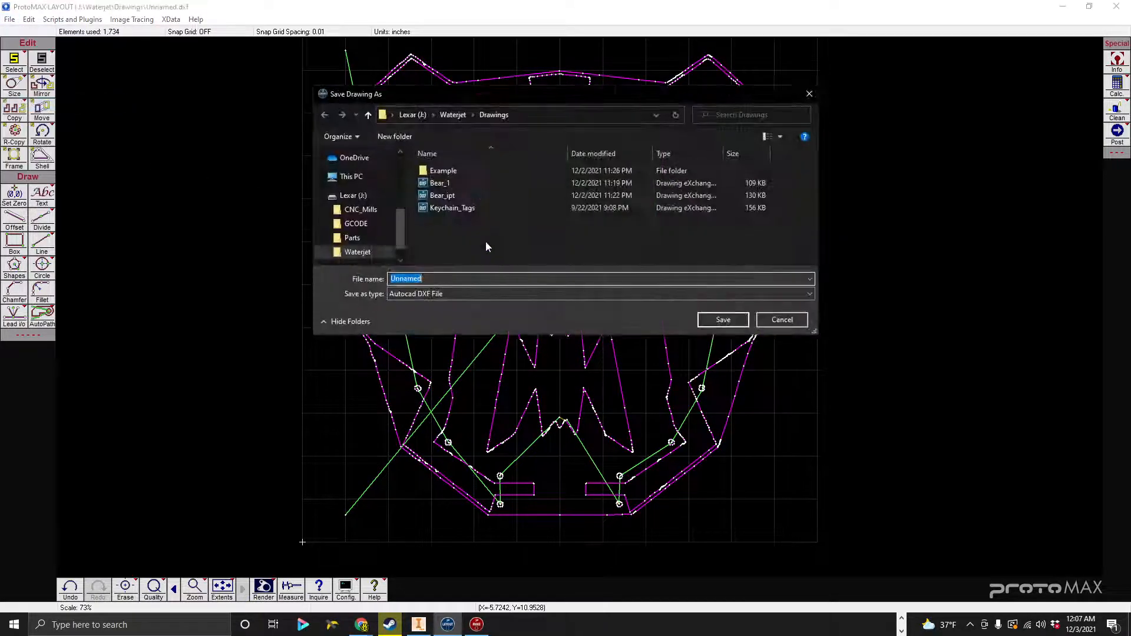
double_click(499, 168)
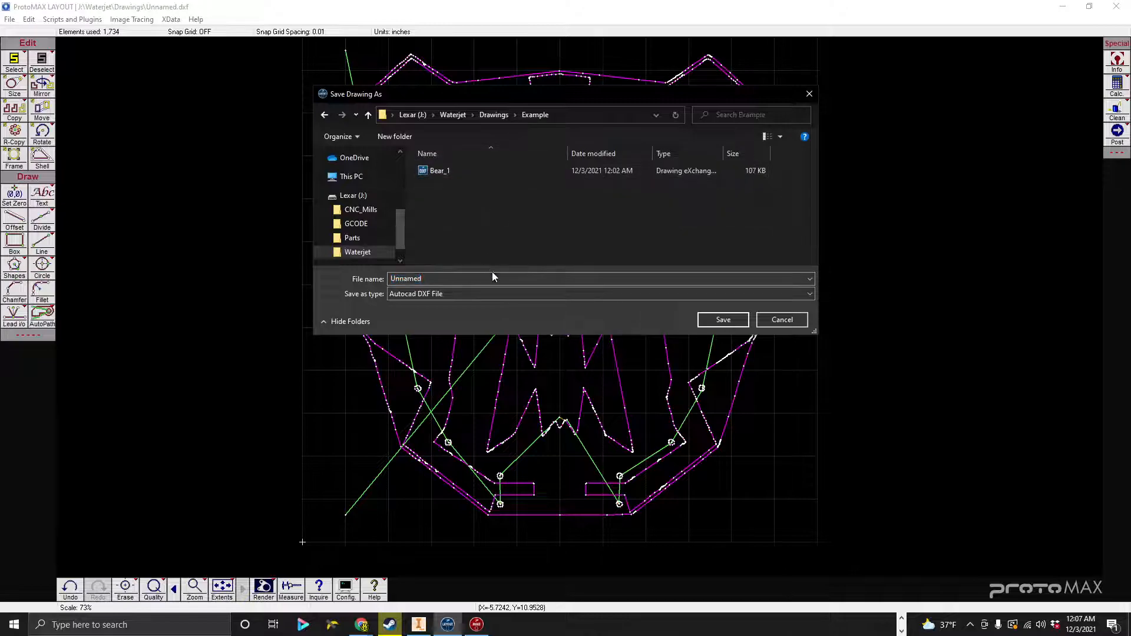
double_click(439, 278)
type("Bear_2")
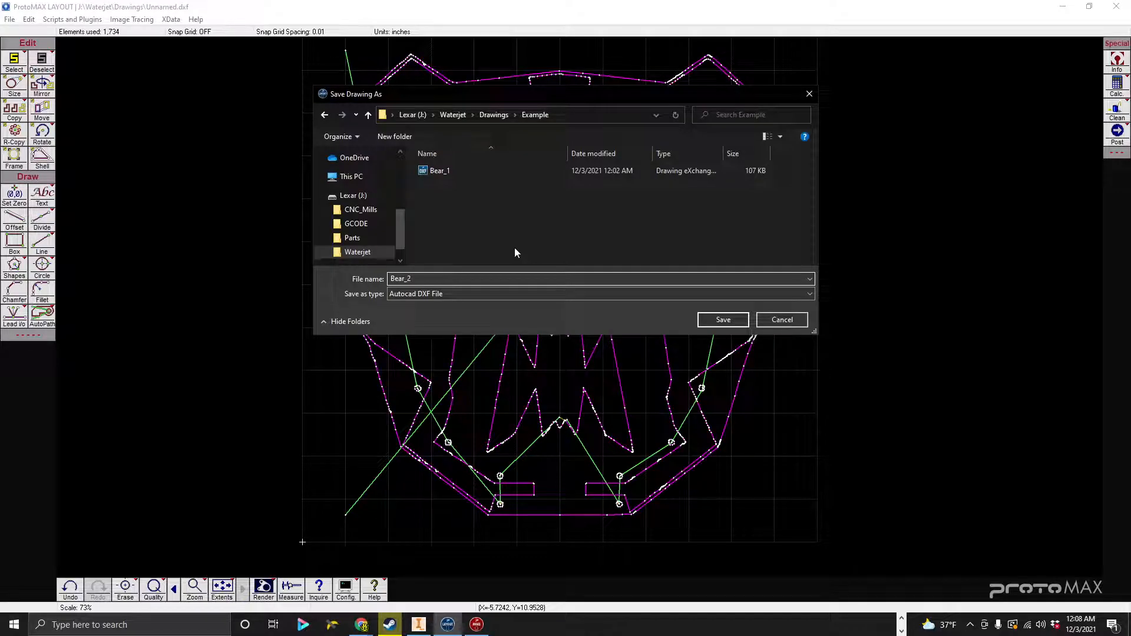
key("Return")
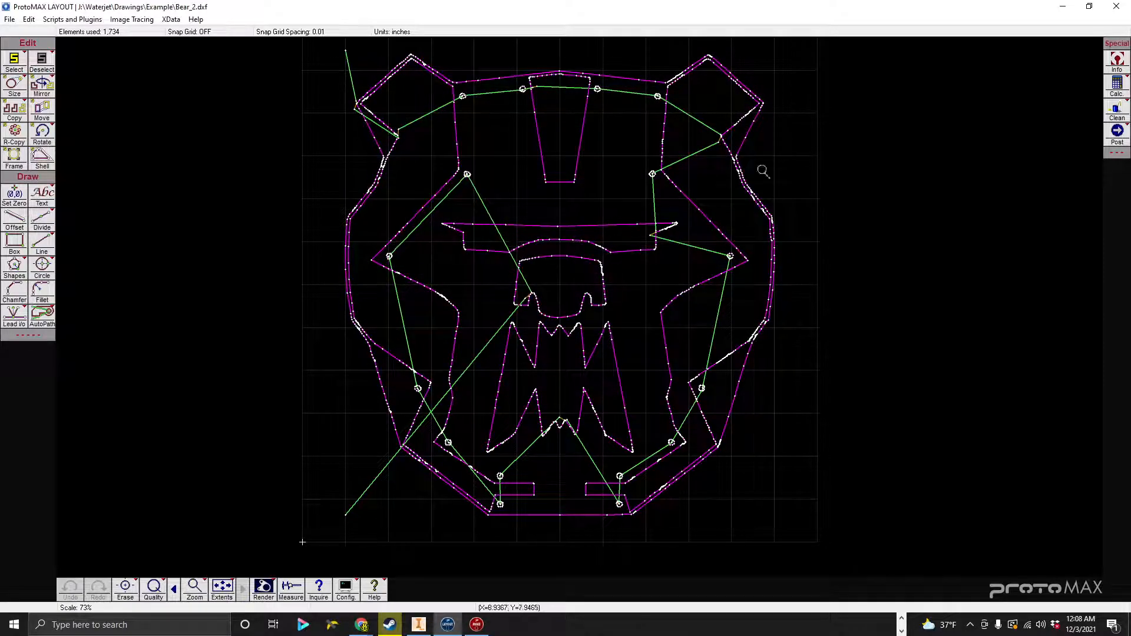
Generate the tool path with the lower-left end of the lead traverse line as its start point.
left_click(1116, 134)
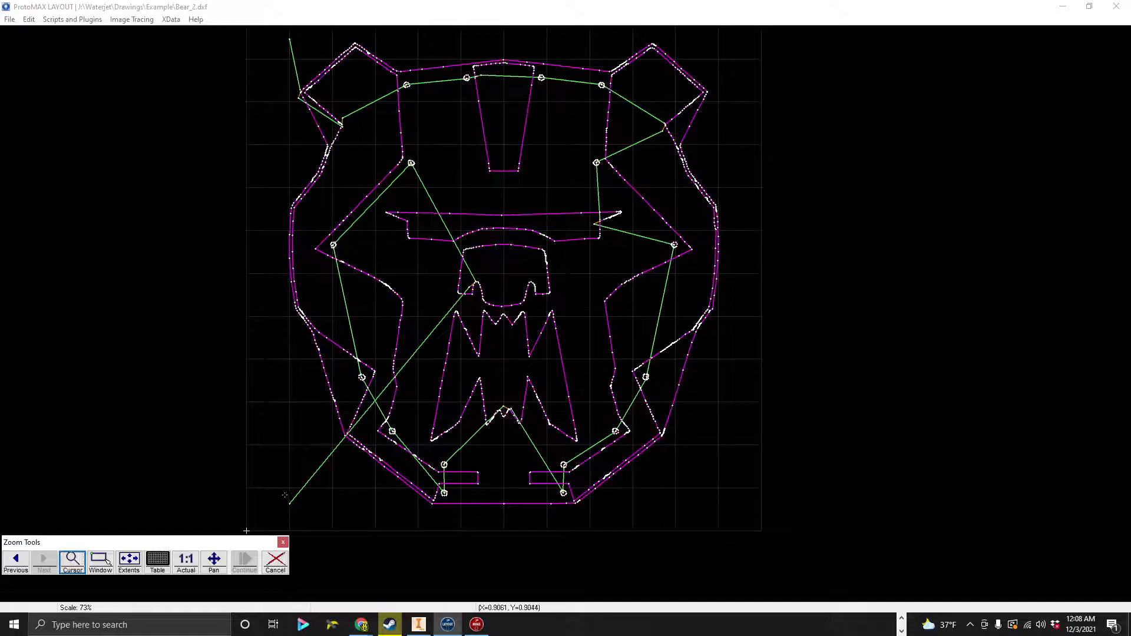
right_click(348, 395)
left_click(624, 306)
right_click(612, 304)
left_click(594, 314)
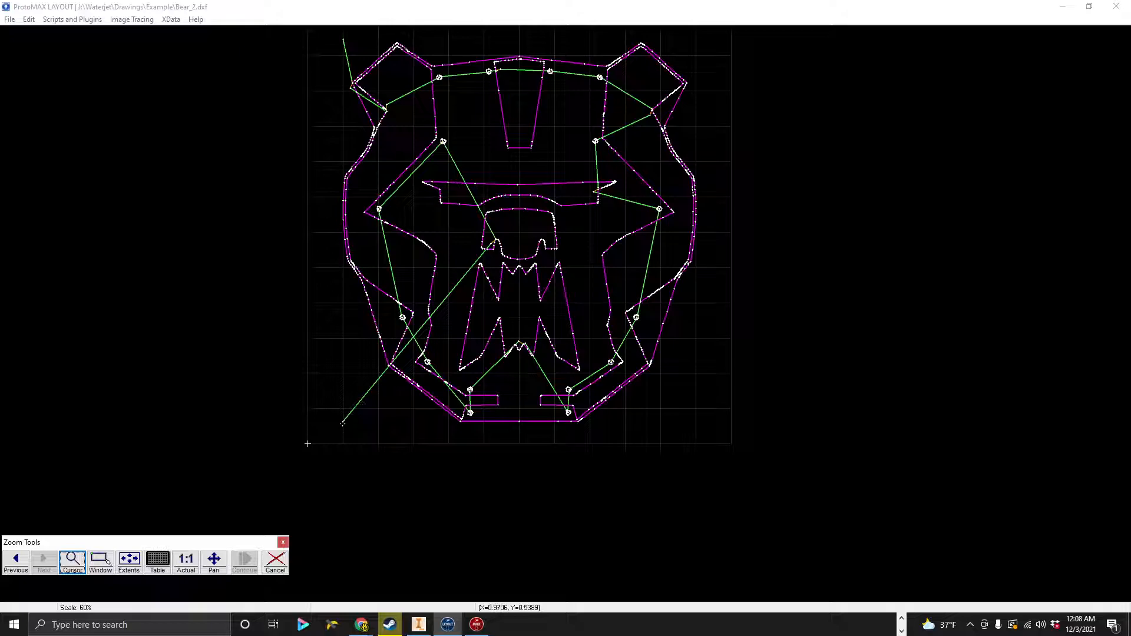
left_click(341, 424)
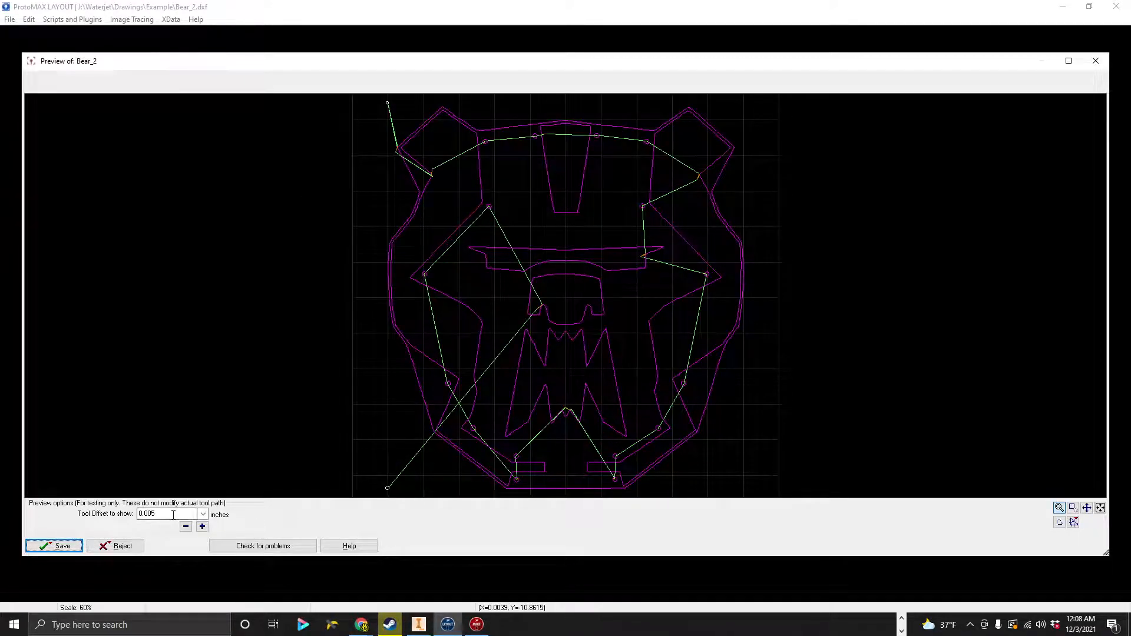
Preview the tool path with a 0.015 inch tool offset and examine the offset cuts around the bear's lower jaw.
left_click(202, 529)
left_click(202, 529)
left_click(202, 529)
left_click(202, 530)
left_click(202, 529)
left_click(202, 529)
left_click(202, 529)
left_click(202, 529)
left_click(186, 526)
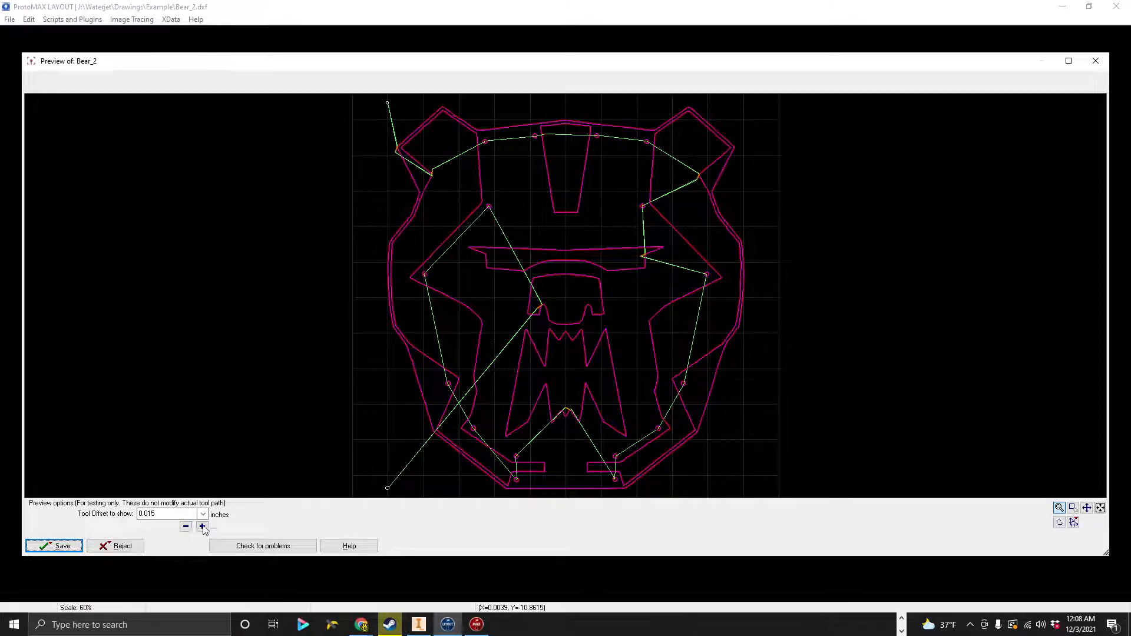
left_click(502, 454)
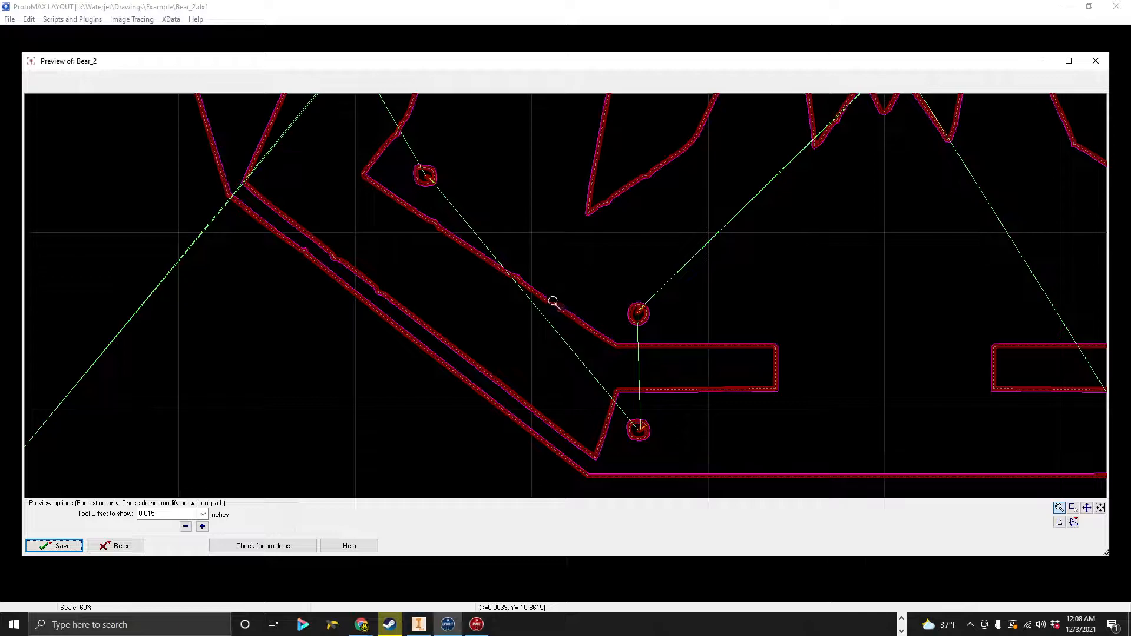
scroll(565, 298, "down", 3)
scroll(565, 298, "up", 4)
scroll(565, 298, "down", 2)
scroll(566, 298, "down", 2)
Return the preview tool offset to 0.005 inches and view the whole bear tool path.
left_click(186, 528)
left_click(186, 528)
left_click(187, 528)
left_click(187, 527)
left_click(187, 528)
left_click(187, 528)
left_click(187, 528)
scroll(566, 296, "down", 2)
scroll(567, 295, "down", 2)
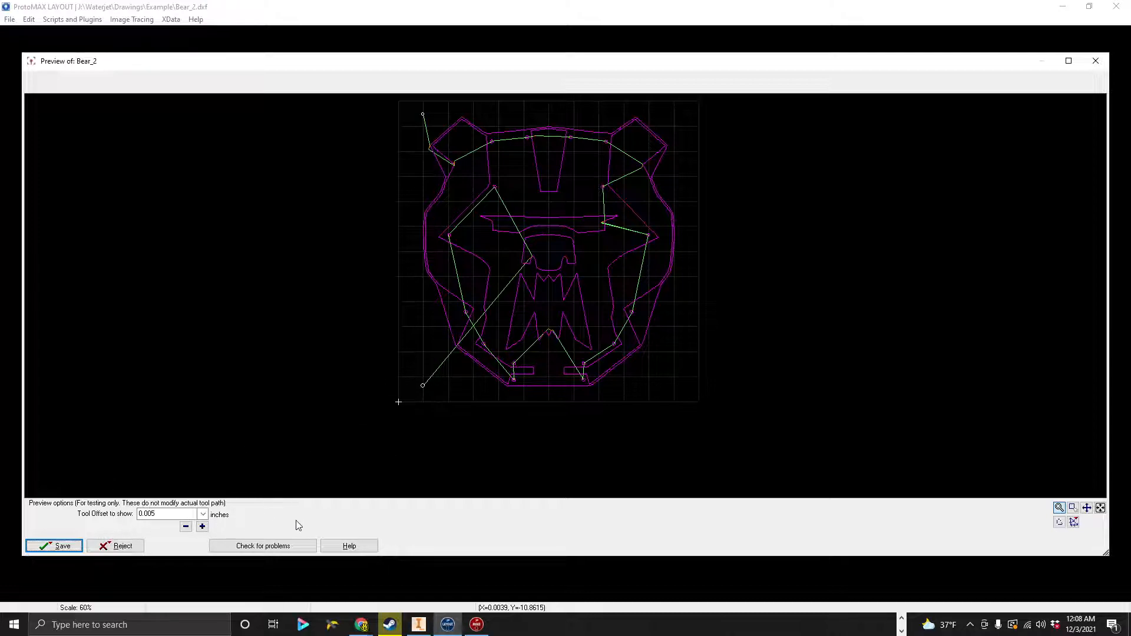
Show the direction arrows on the previewed tool path, examine the cutting order and hide the arrows again.
left_click(1073, 522)
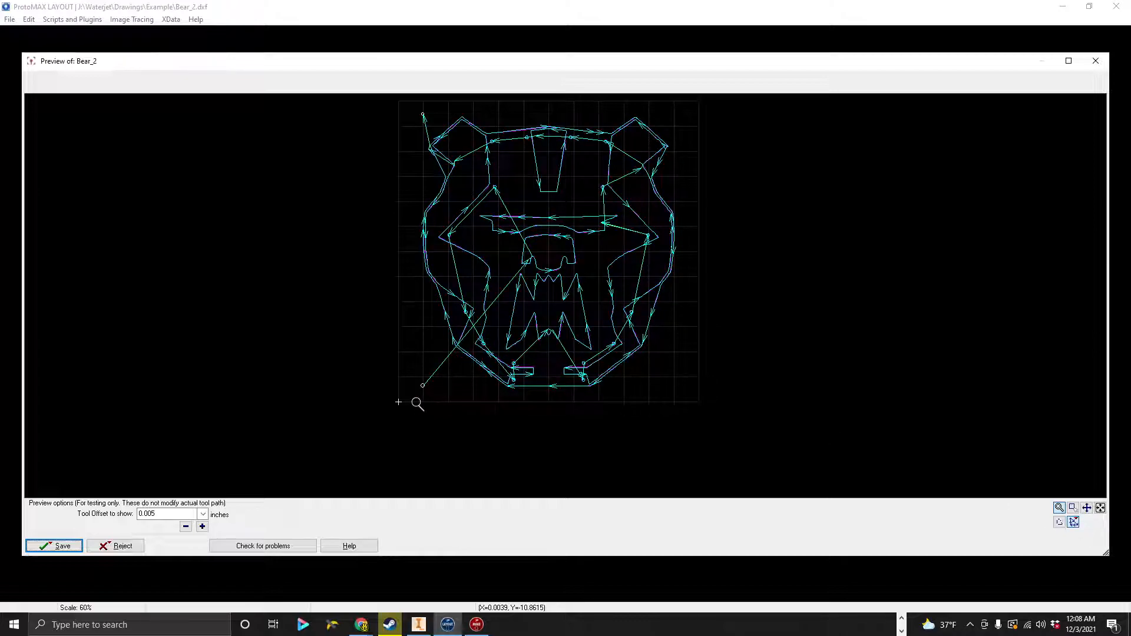
scroll(433, 393, "up", 1)
scroll(566, 297, "down", 1)
scroll(719, 158, "up", 1)
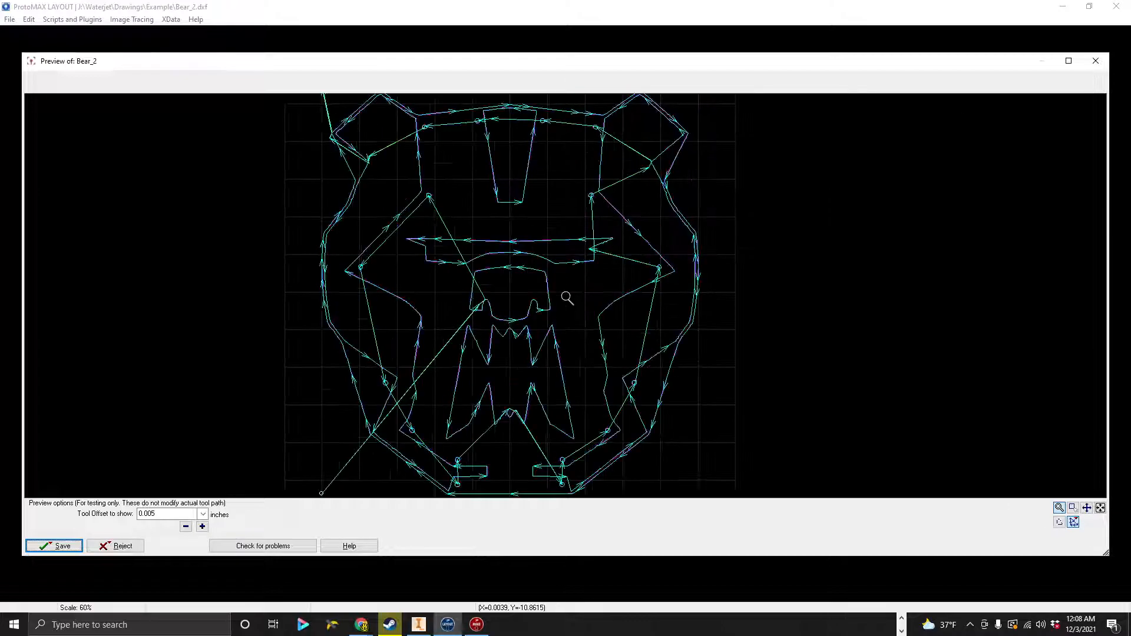
scroll(514, 352, "down", 1)
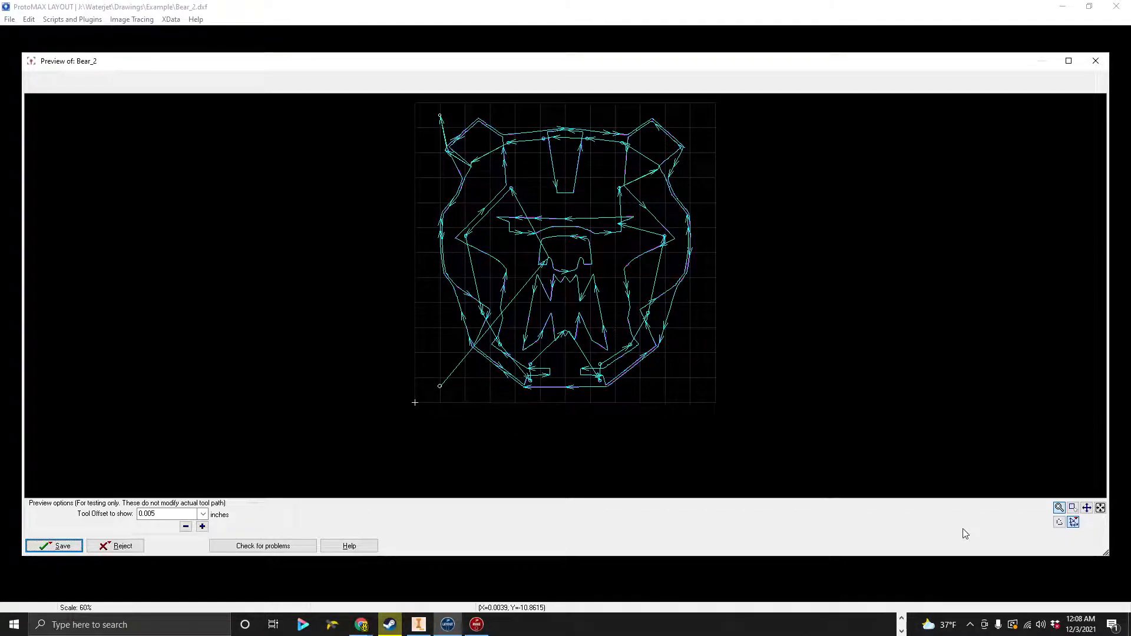
left_click(1073, 522)
Show and hide the endpoint dots in the tool path preview, and look over the complete path.
left_click(1059, 522)
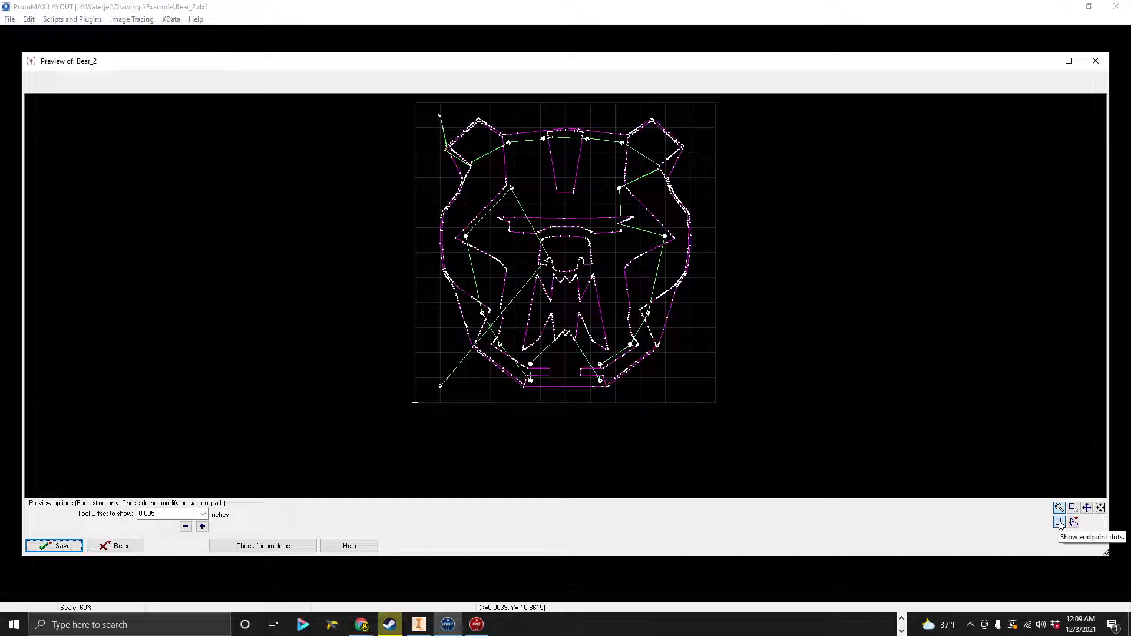
left_click(1059, 522)
scroll(600, 299, "down", 1)
scroll(565, 296, "up", 1)
scroll(523, 215, "down", 1)
scroll(566, 296, "up", 1)
scroll(566, 297, "down", 1)
scroll(567, 298, "up", 1)
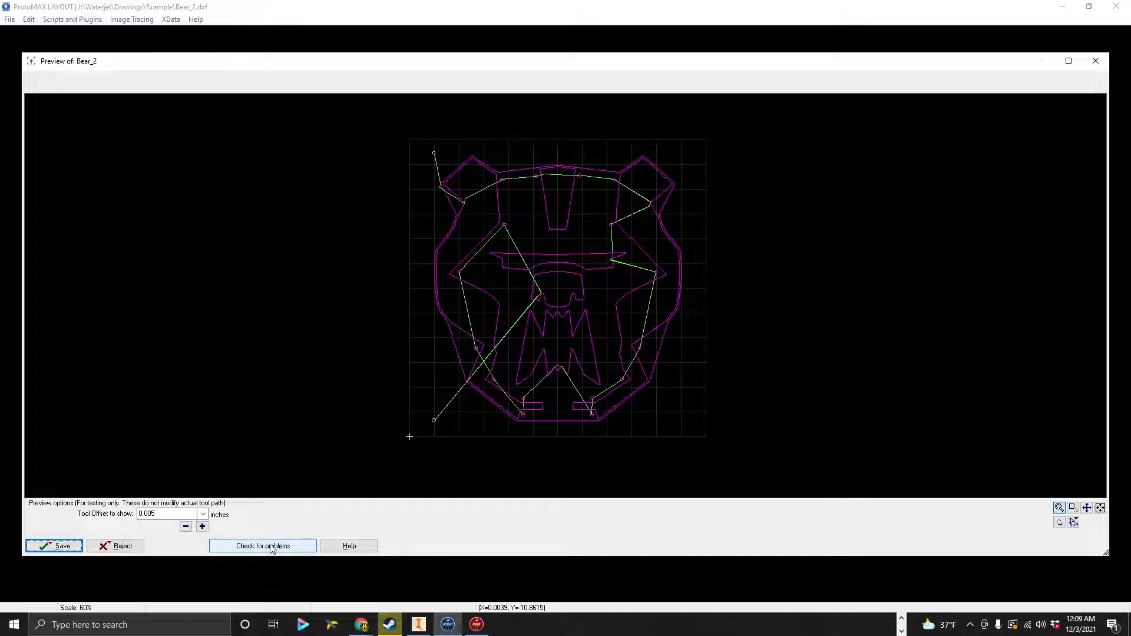
Save the tool path as an OMX file named Bear_2 in the Example folder.
left_click(71, 547)
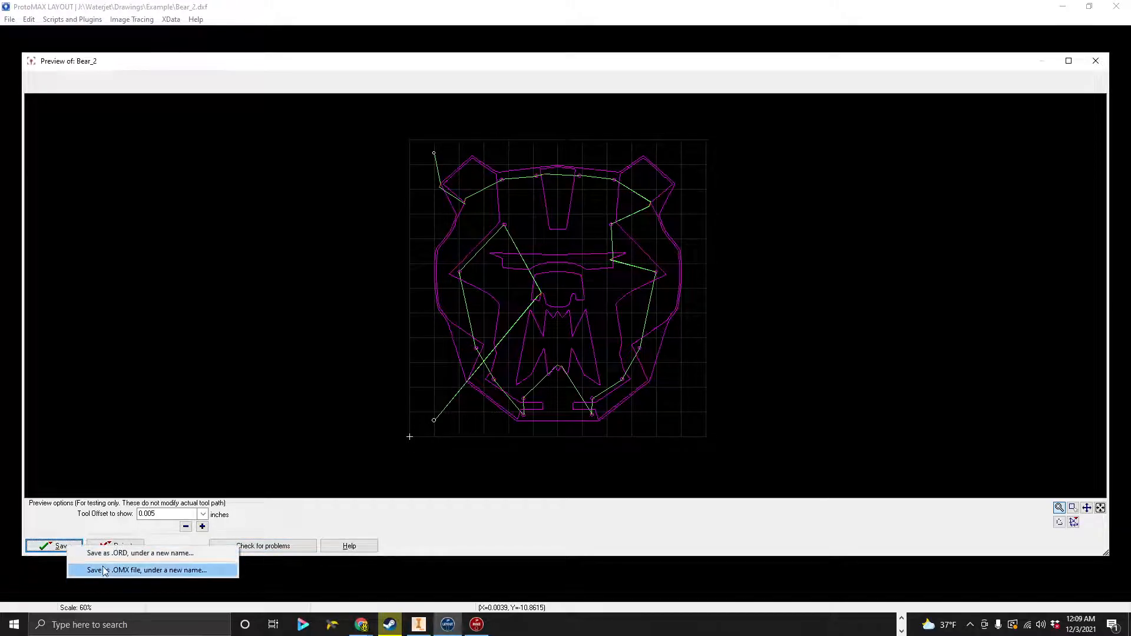
left_click(121, 570)
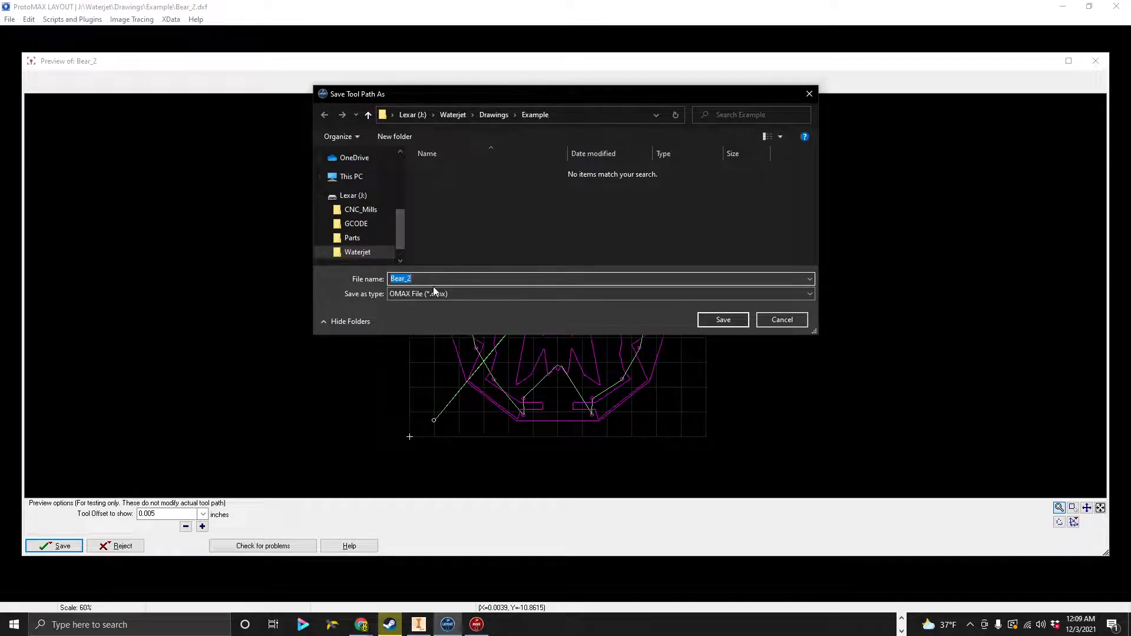
left_click(720, 318)
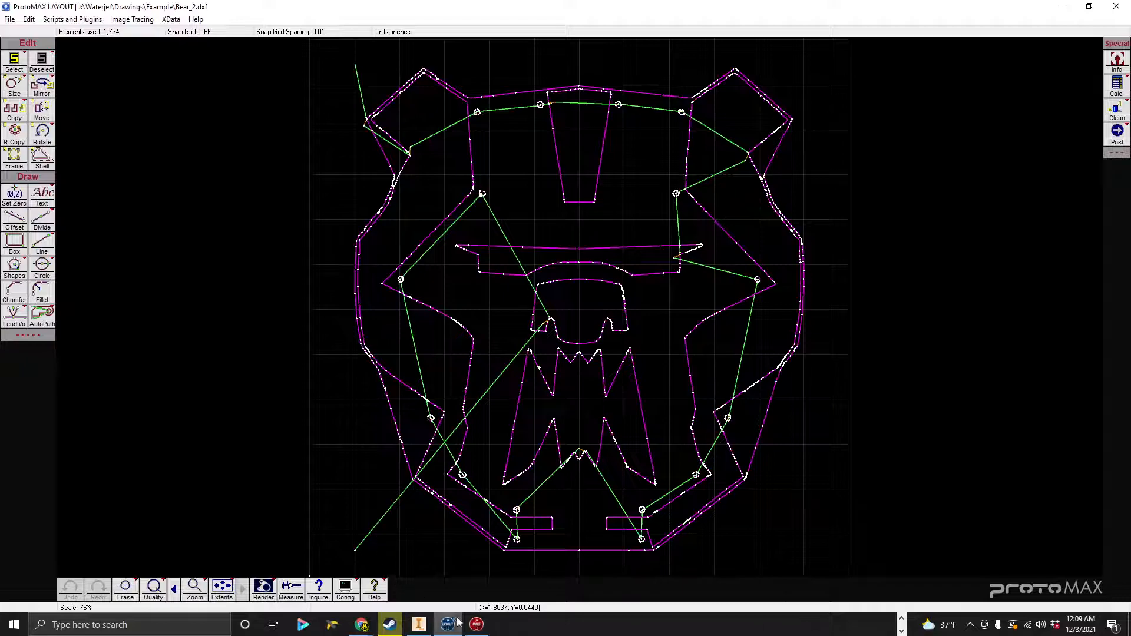
Switch to ProtoMAX MAKE, load Bear_2.omx from J:\Waterjet\Drawings\Example as the machining path, and dismiss the pre-cut checklist.
left_click(484, 631)
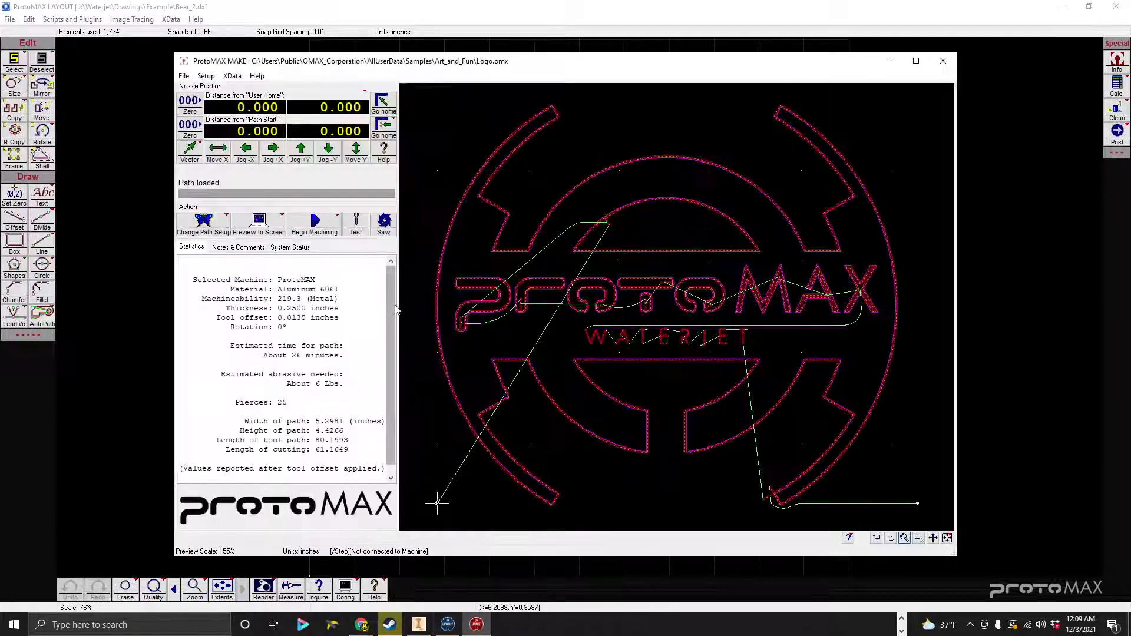
left_click(185, 77)
left_click(235, 90)
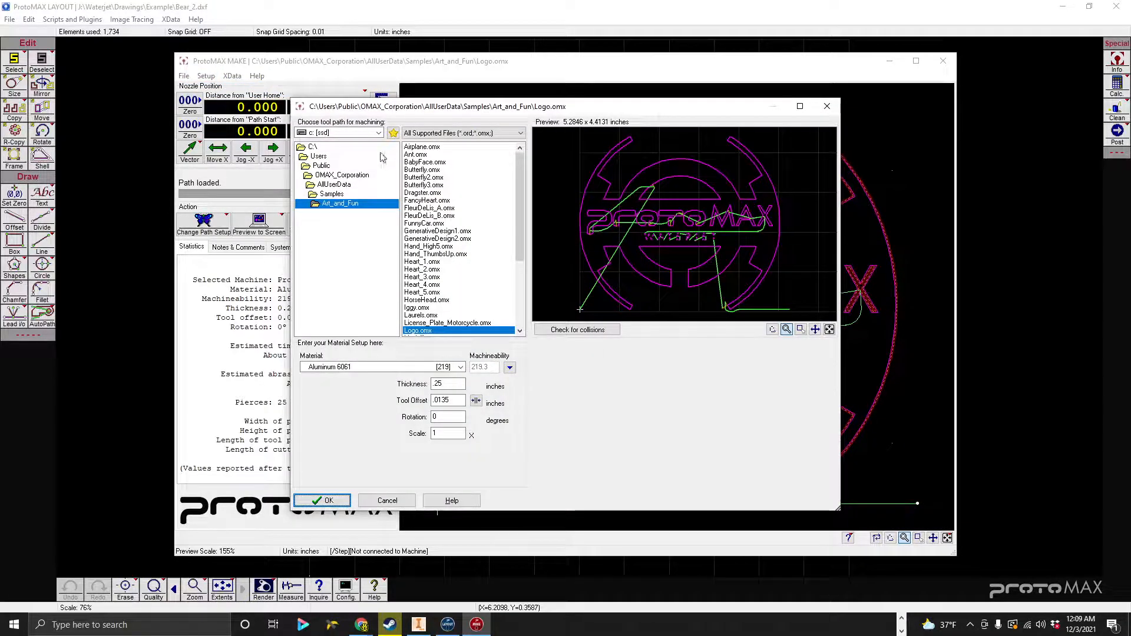
left_click(378, 133)
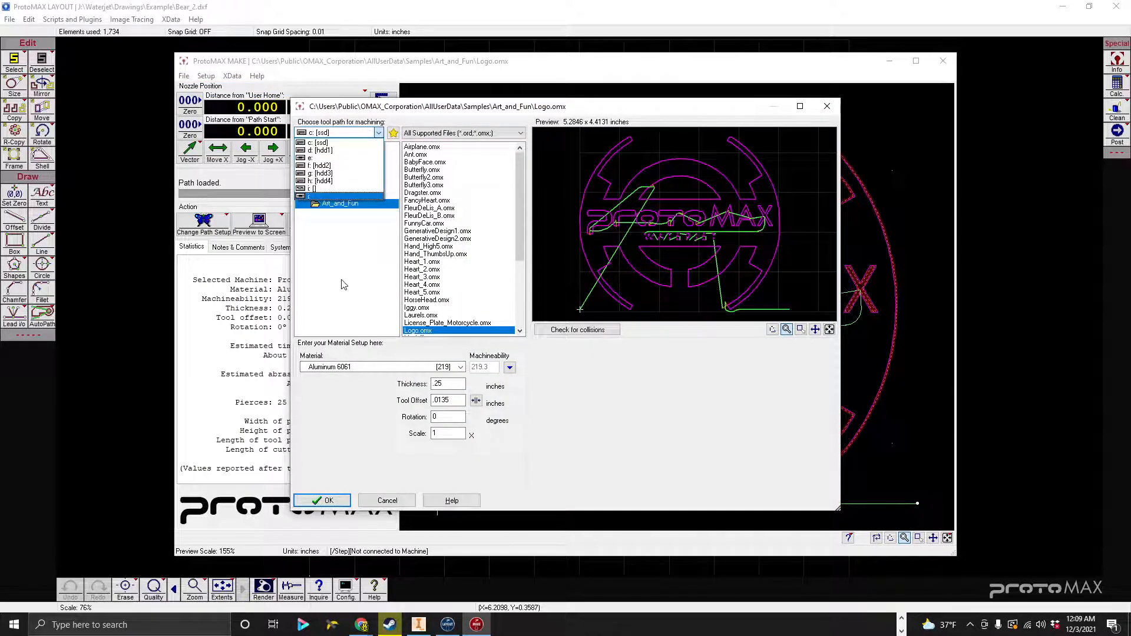
left_click(321, 196)
double_click(330, 174)
double_click(327, 175)
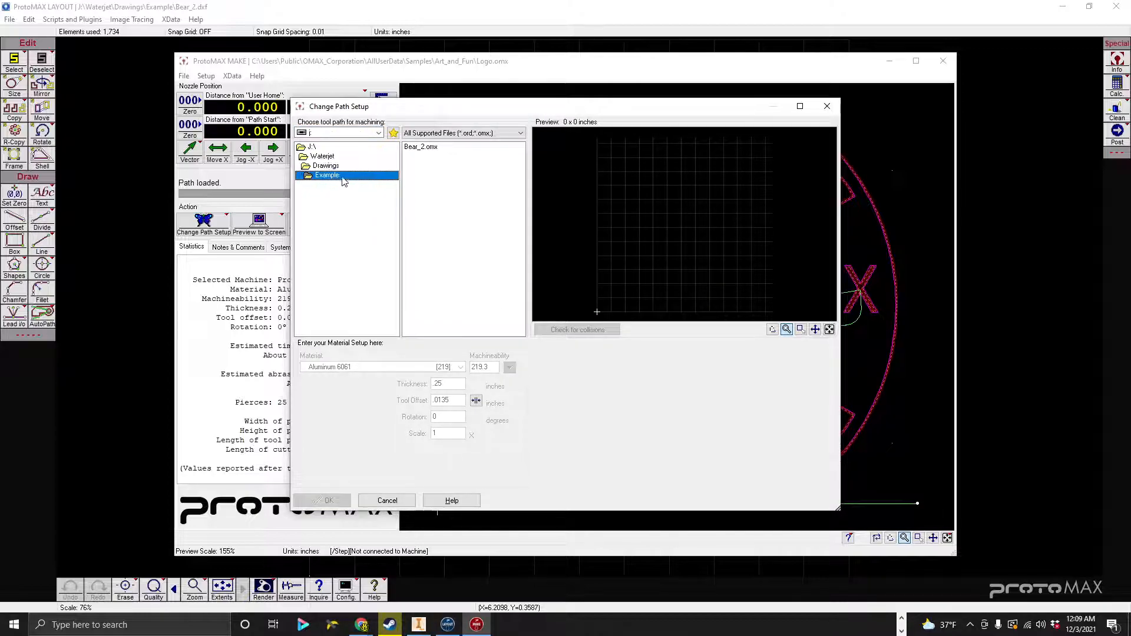
left_click(427, 149)
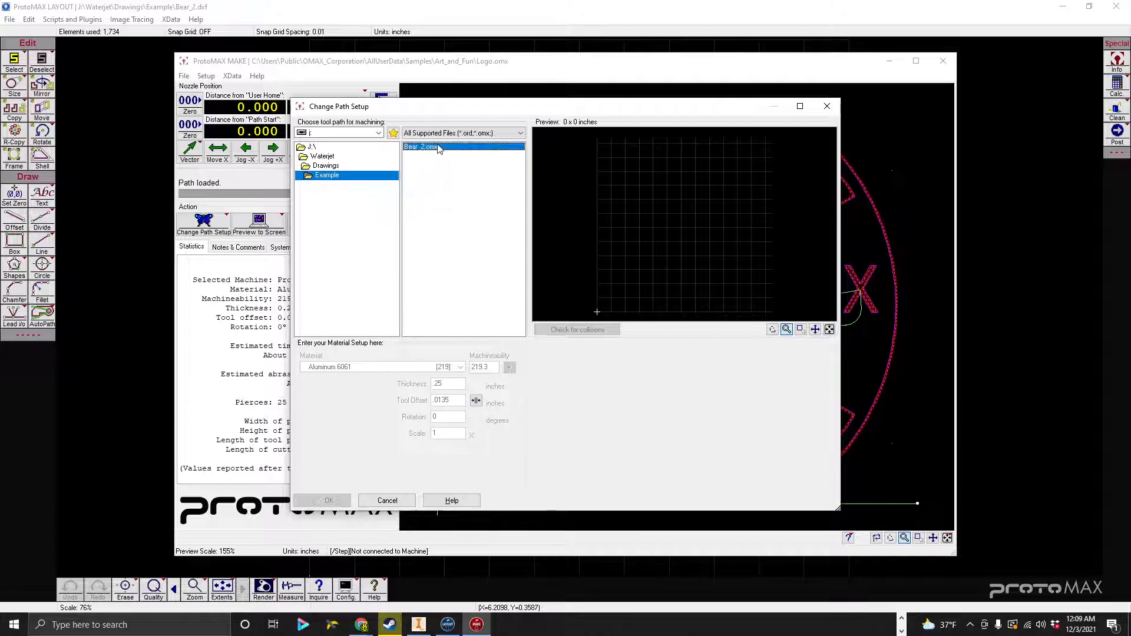
left_click(328, 501)
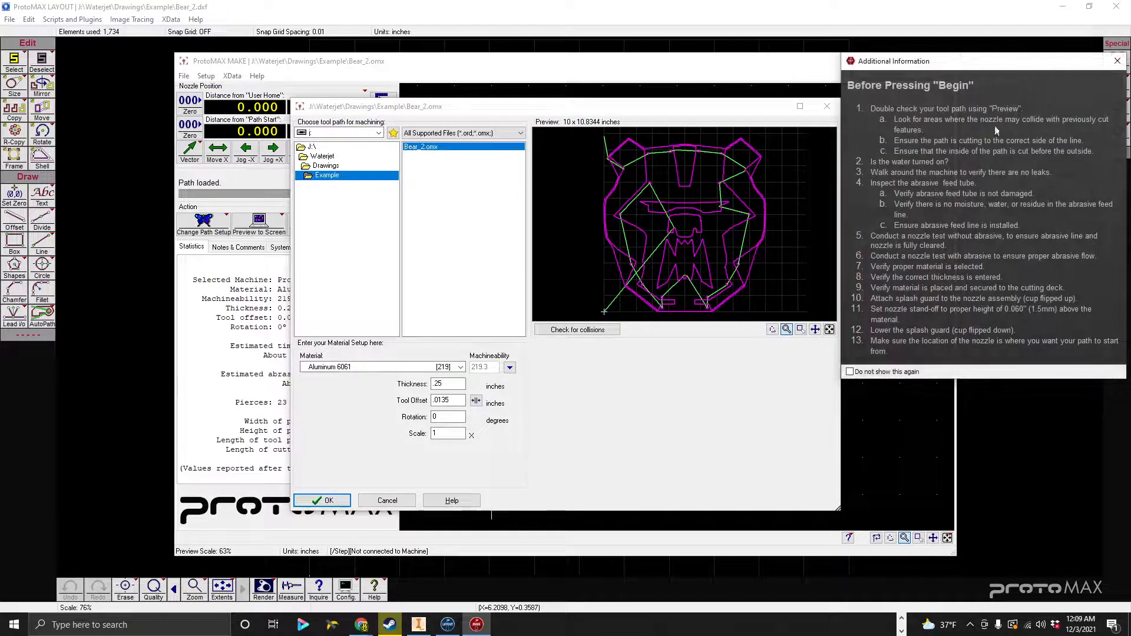
left_click(1117, 61)
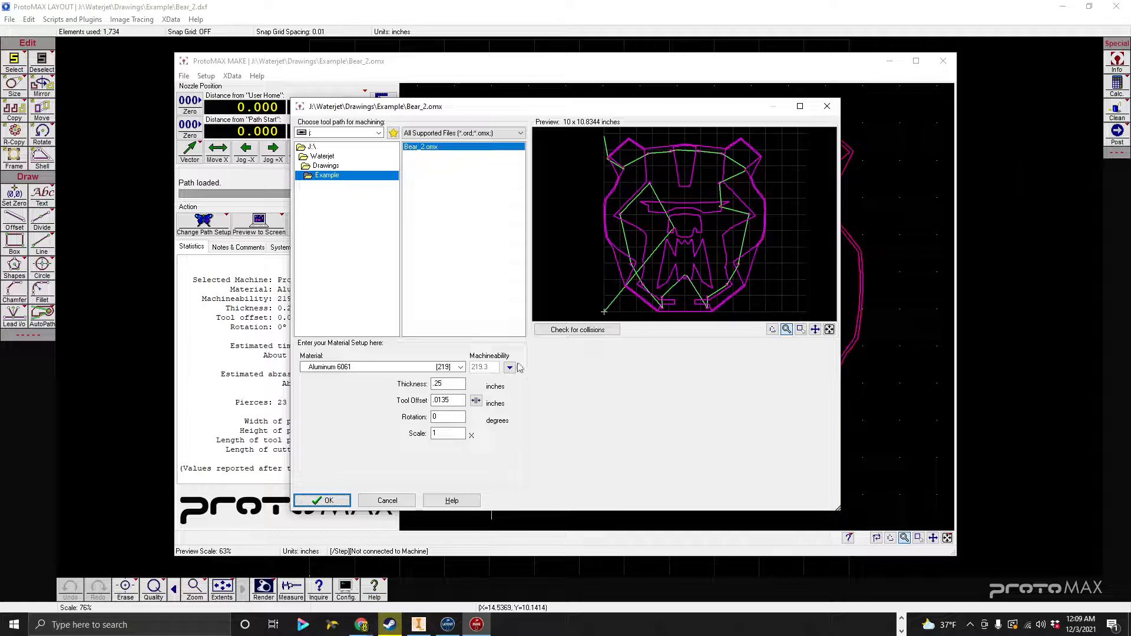
Calculate 1 ÷ 16 in Calculator and copy the result for the material thickness.
left_click(453, 384)
key("XF86Calculator")
left_click_drag(0, 185, 537, 123)
left_click(439, 431)
left_click(623, 315)
left_click(421, 436)
left_click(553, 397)
left_click(626, 473)
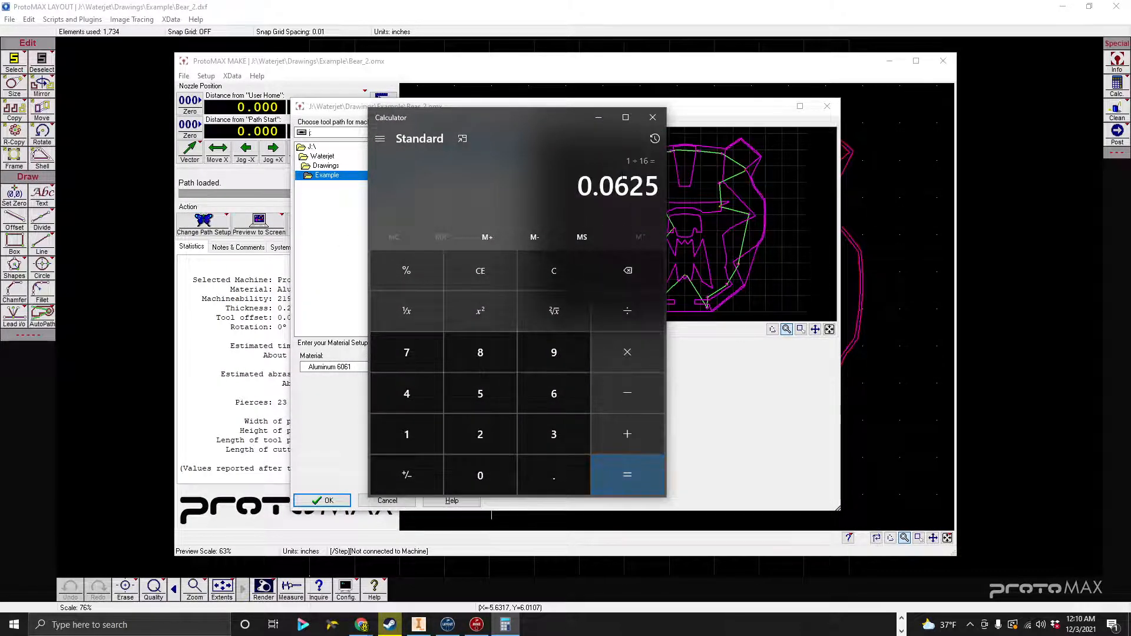
left_click_drag(578, 186, 670, 186)
key("ctrl+c")
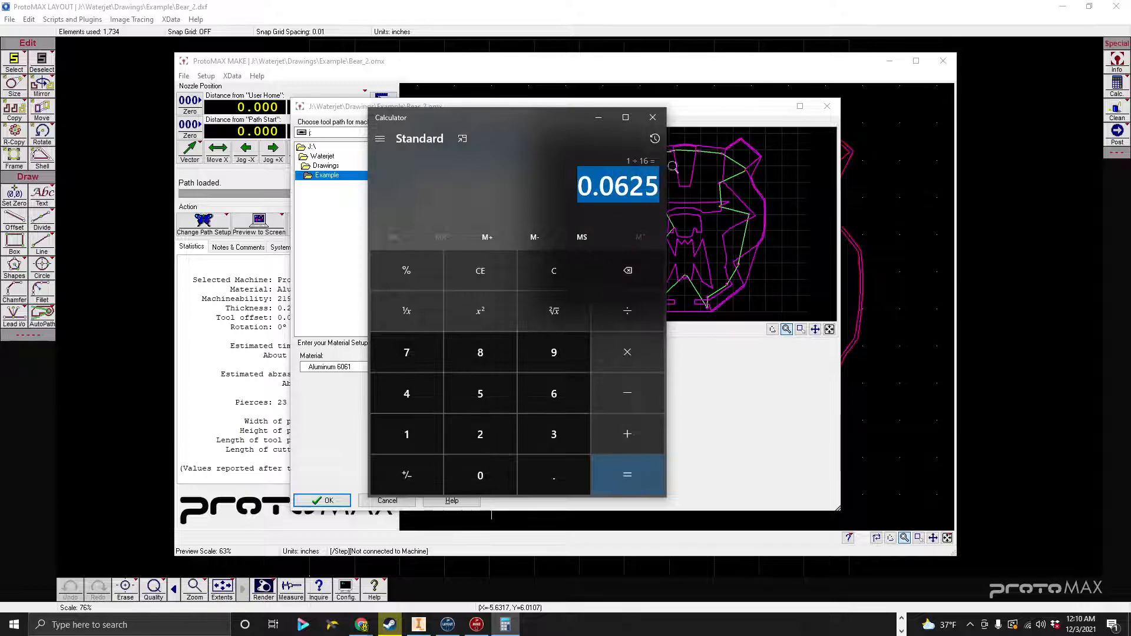
Close Calculator and set the material thickness to 0.0625 inches.
left_click(652, 116)
left_click(450, 384)
double_click(451, 384)
key("ctrl+v")
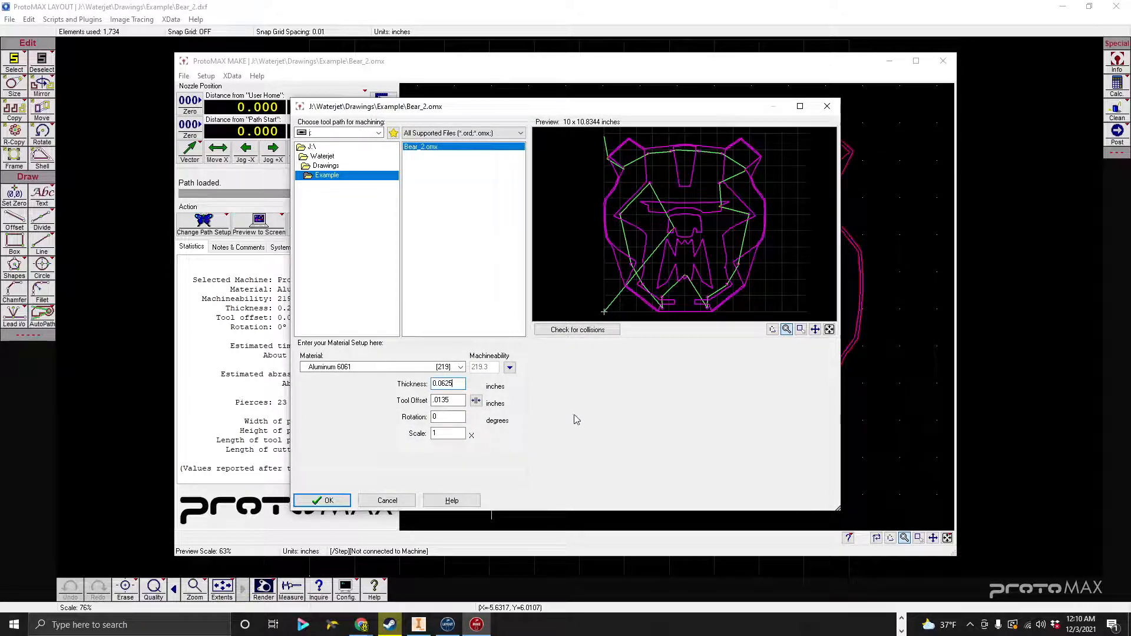
Look through the available materials and choose Stainless Steel 304 for the path setup.
left_click(454, 370)
scroll(364, 469, "down", 8)
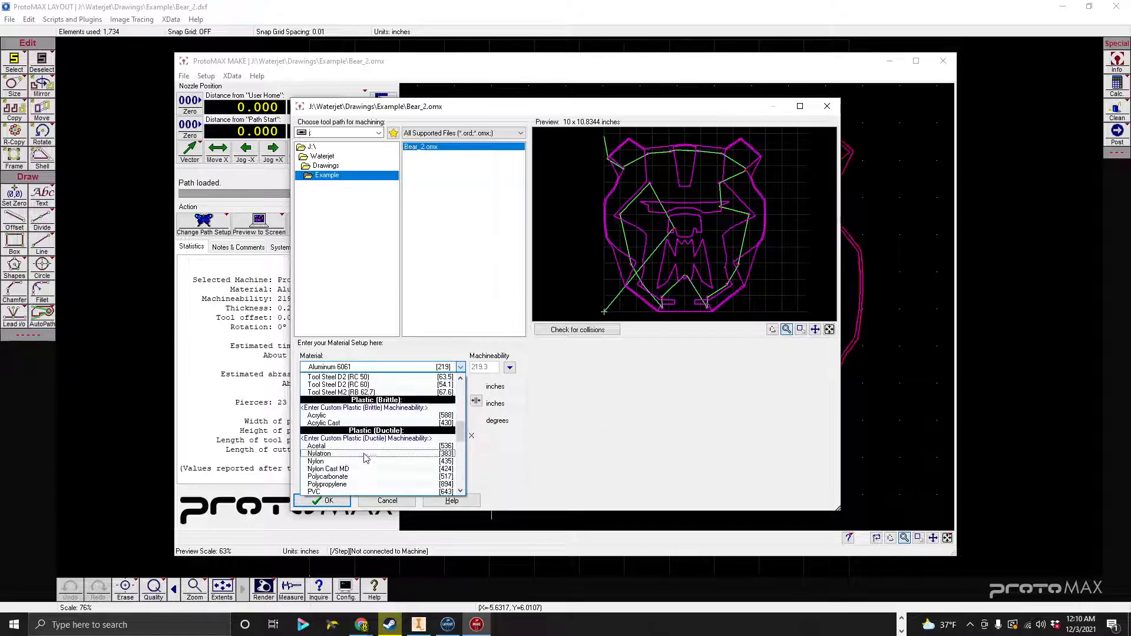
scroll(365, 469, "up", 6)
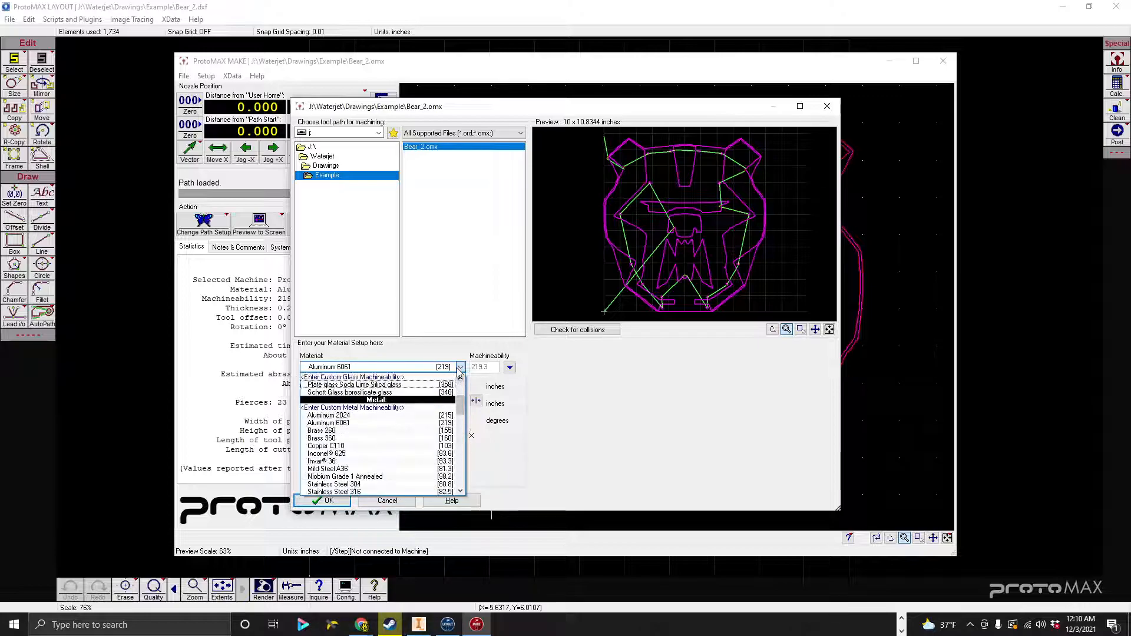
scroll(386, 443, "up", 1)
scroll(385, 443, "down", 3)
scroll(368, 420, "up", 1)
scroll(353, 409, "up", 1)
scroll(347, 436, "down", 1)
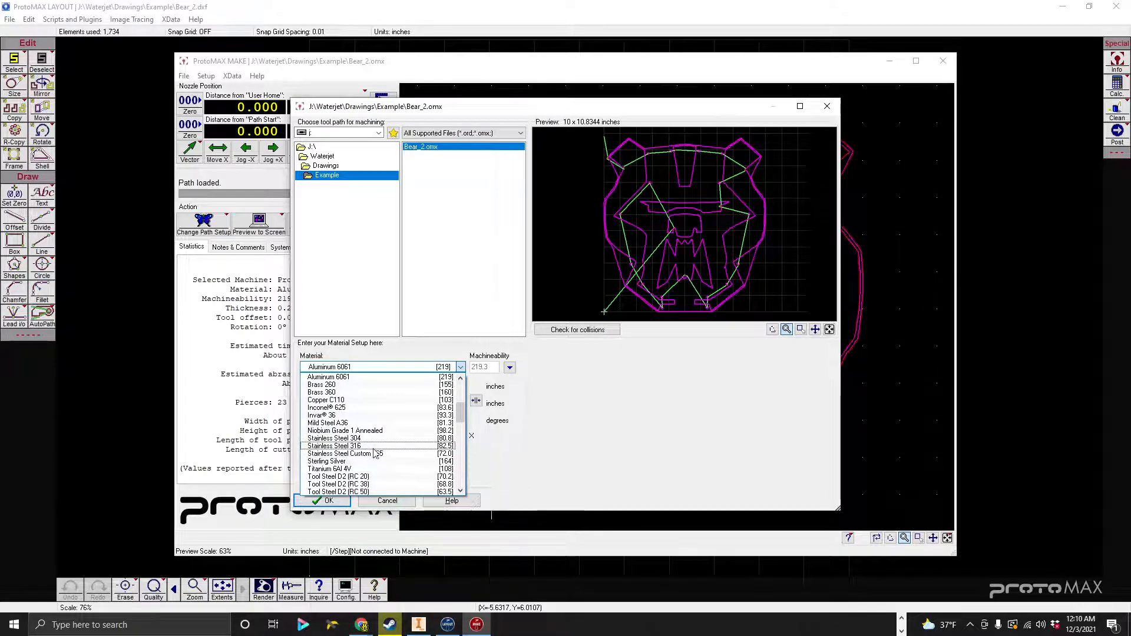
scroll(359, 475, "down", 3)
left_click(369, 439)
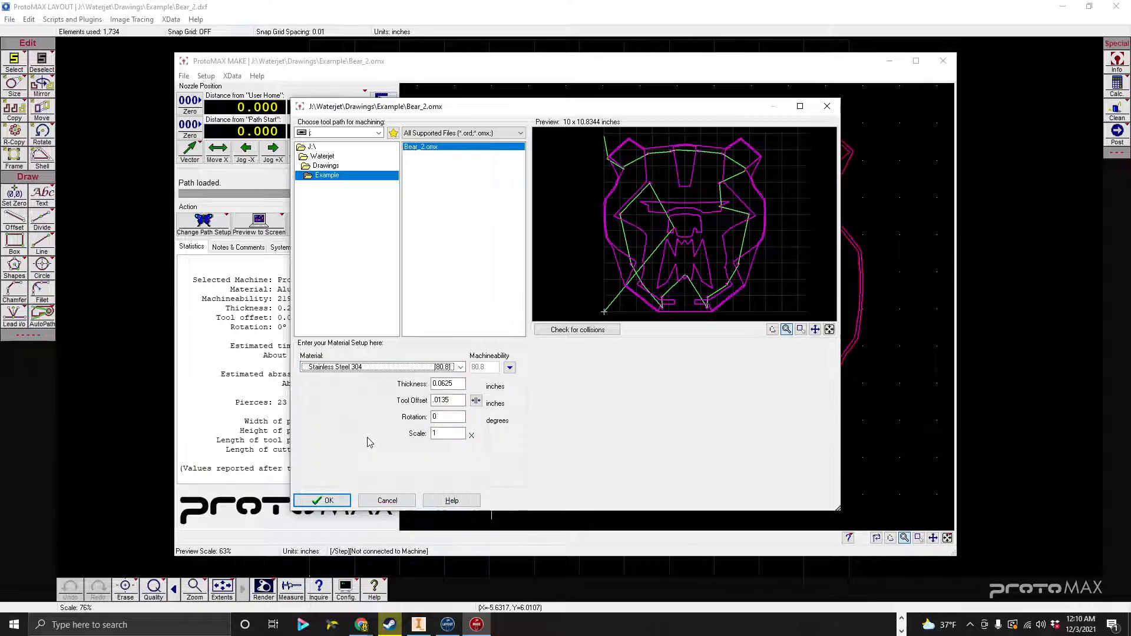
Set the material of the path setup back to Aluminum 6061.
left_click(460, 368)
scroll(366, 434, "up", 3)
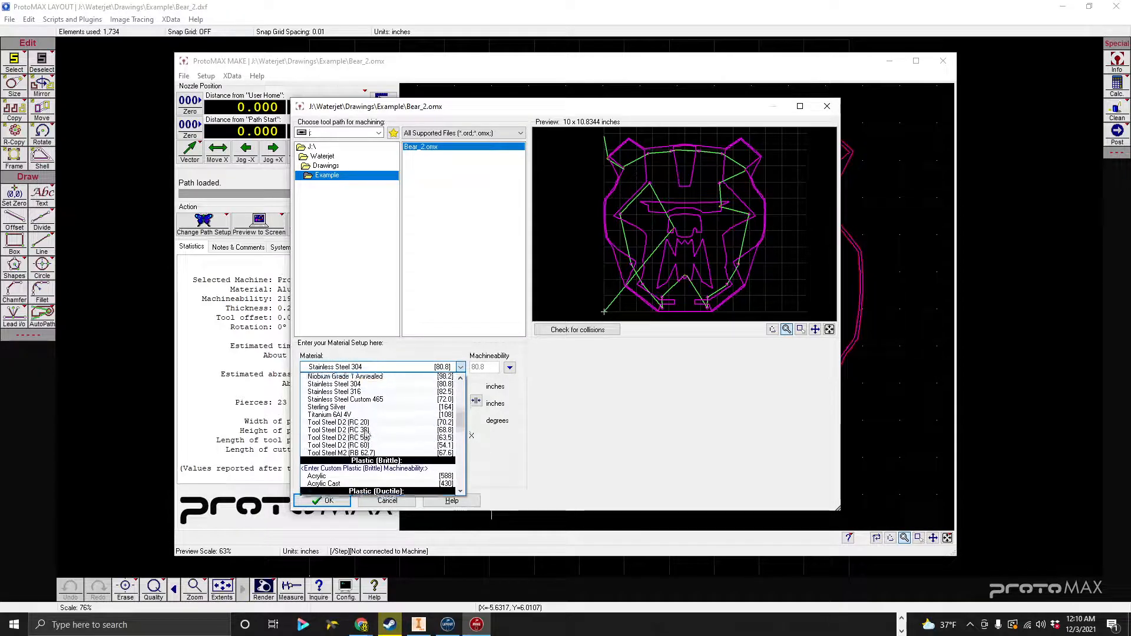
scroll(365, 437, "down", 2)
scroll(364, 439, "up", 2)
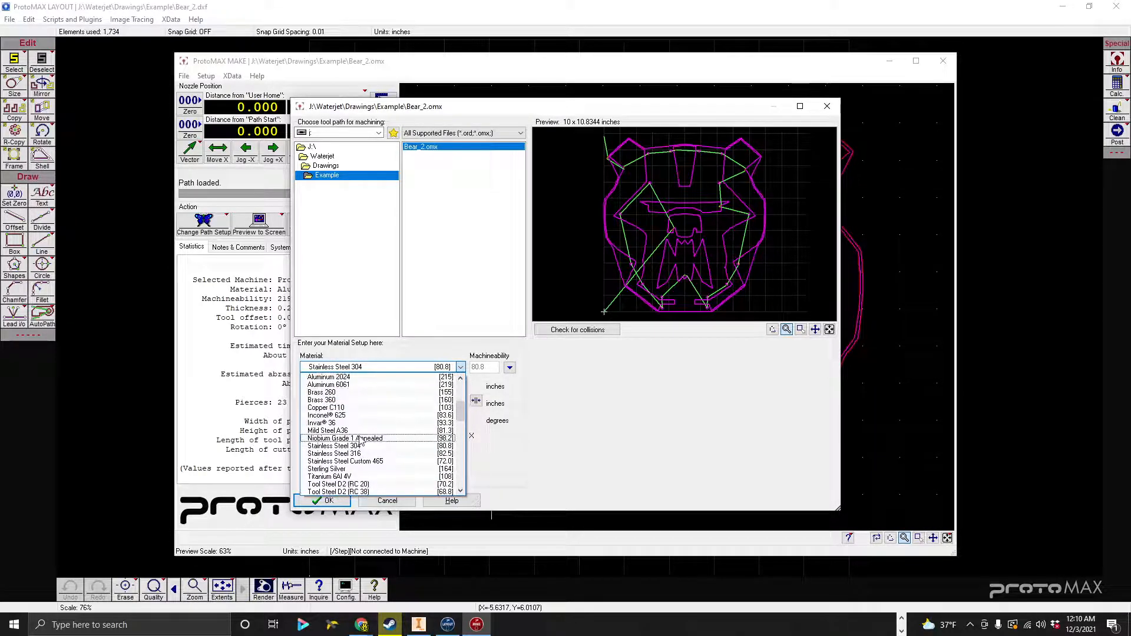
scroll(368, 451, "up", 1)
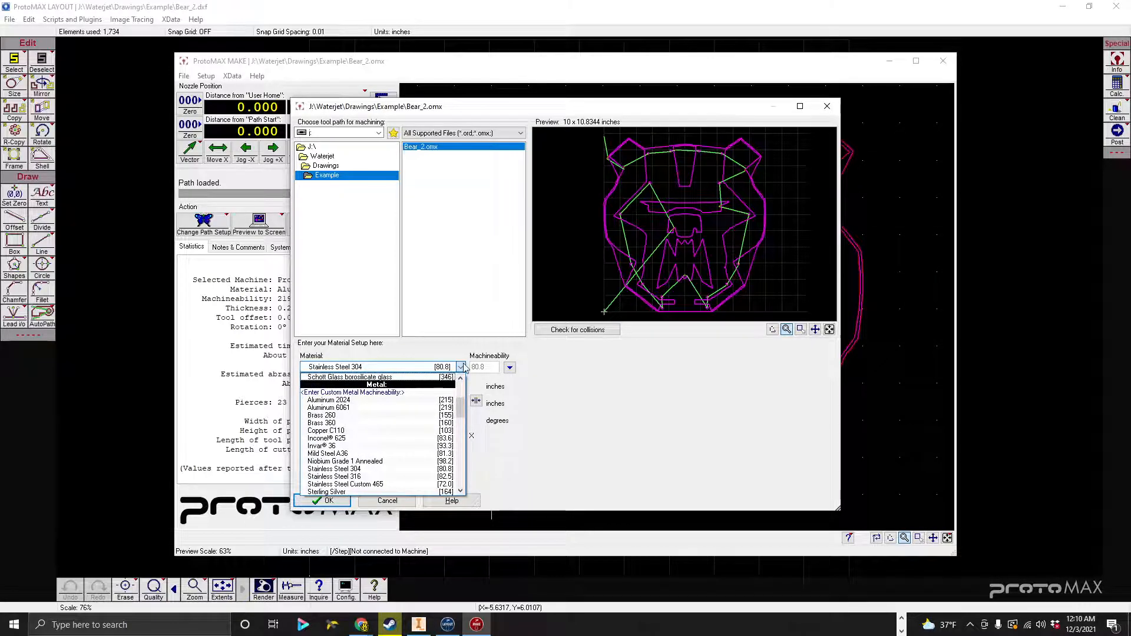
left_click(353, 408)
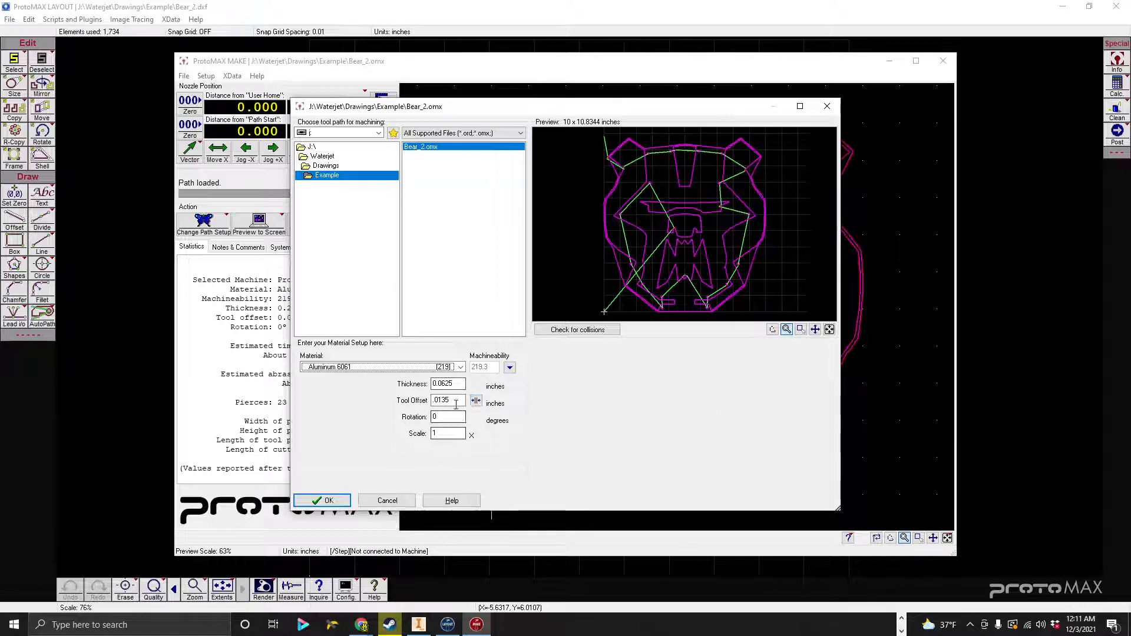
Set the tool offset to .0125 inches, accept the path setup and dismiss the pre-cut checklist.
left_click(455, 401)
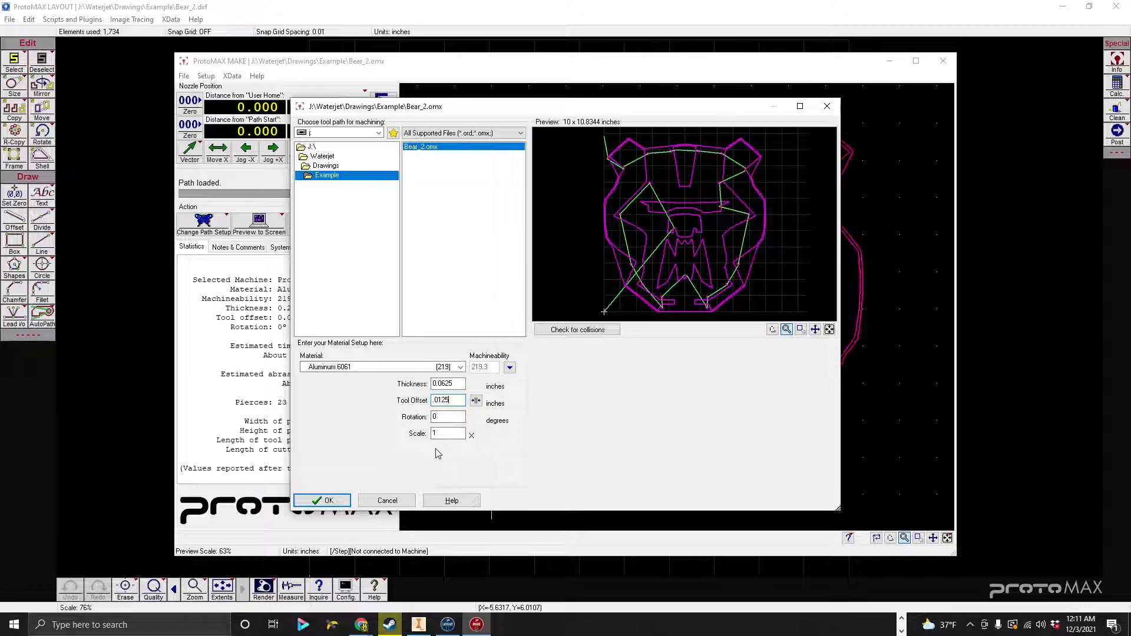
left_click(334, 501)
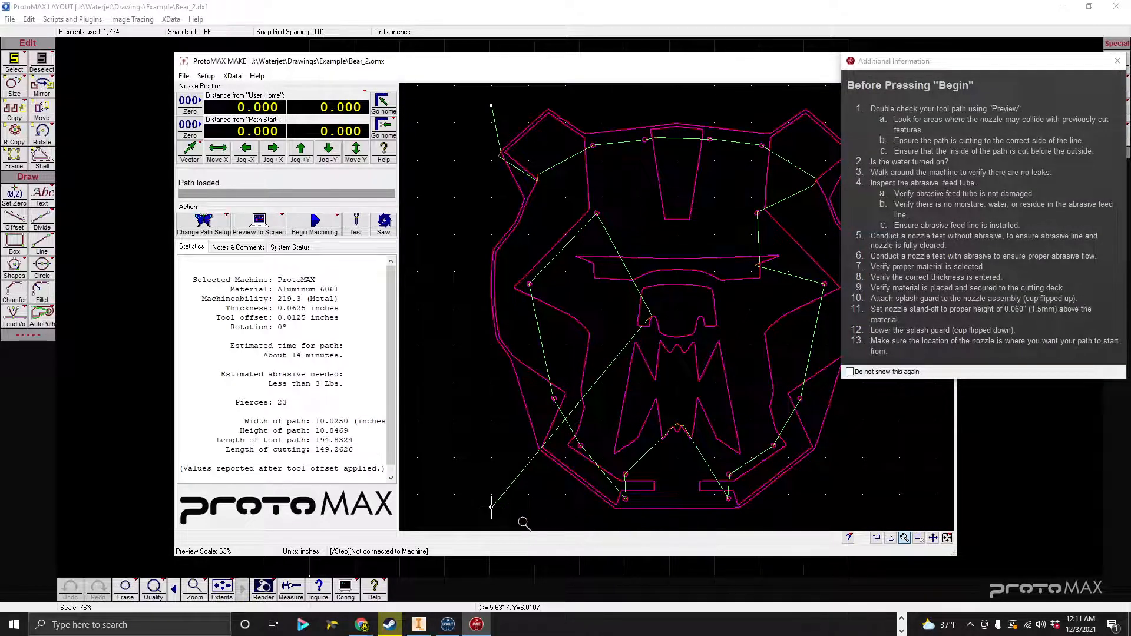
left_click(1117, 61)
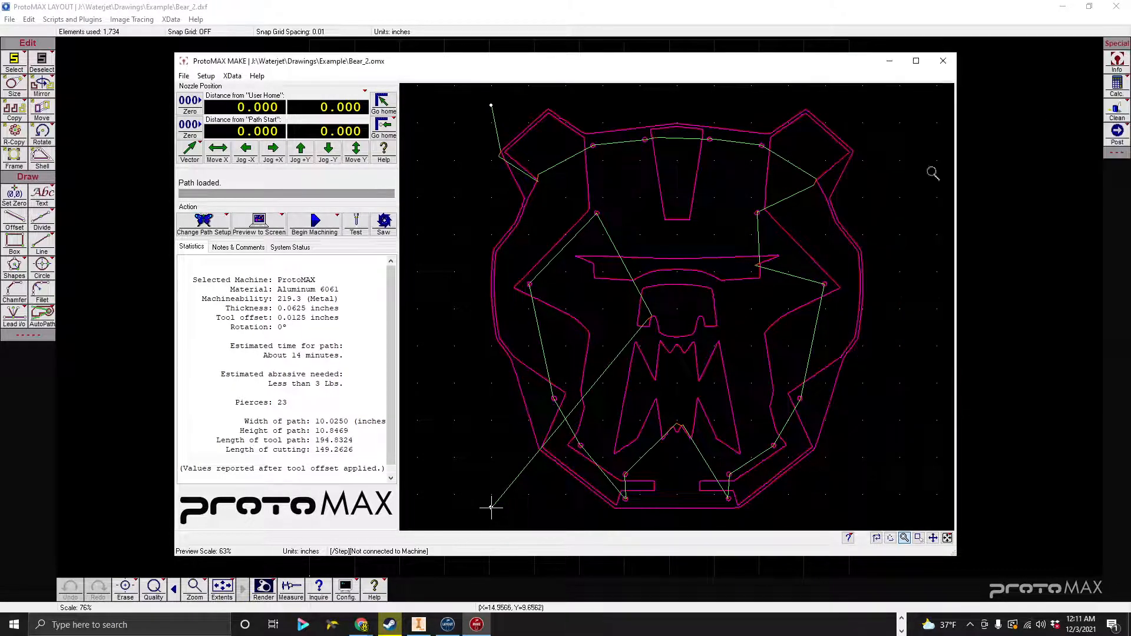
Switch to ProtoMAX LAYOUT and try to post the Bear_2 path from a point beside the bear's outline.
left_click(478, 625)
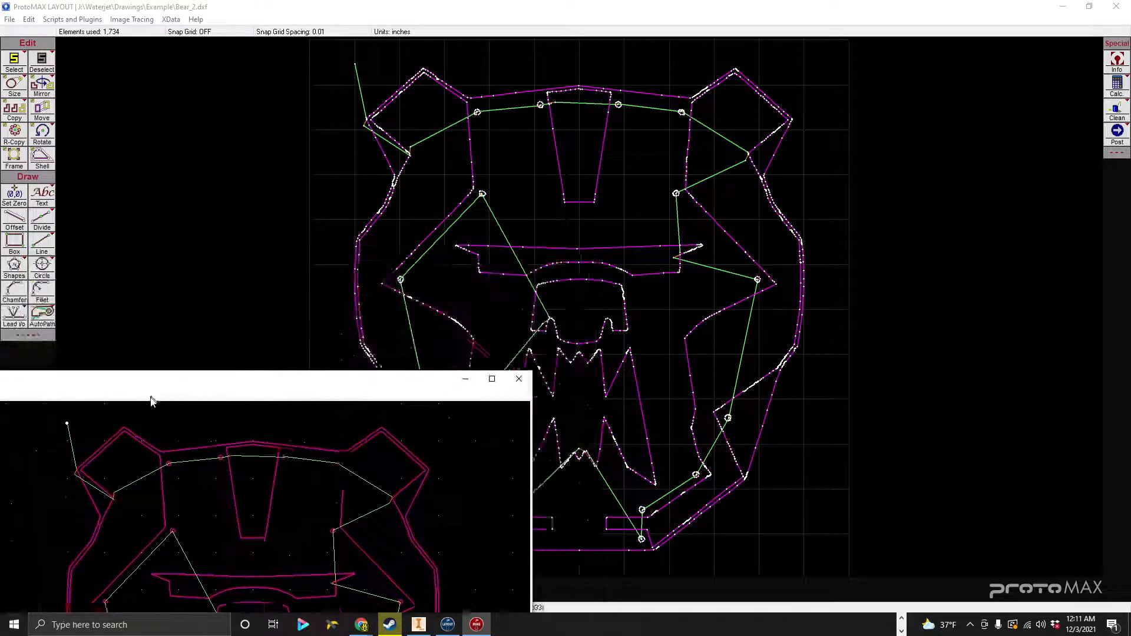
left_click(479, 628)
left_click(448, 626)
left_click(193, 588)
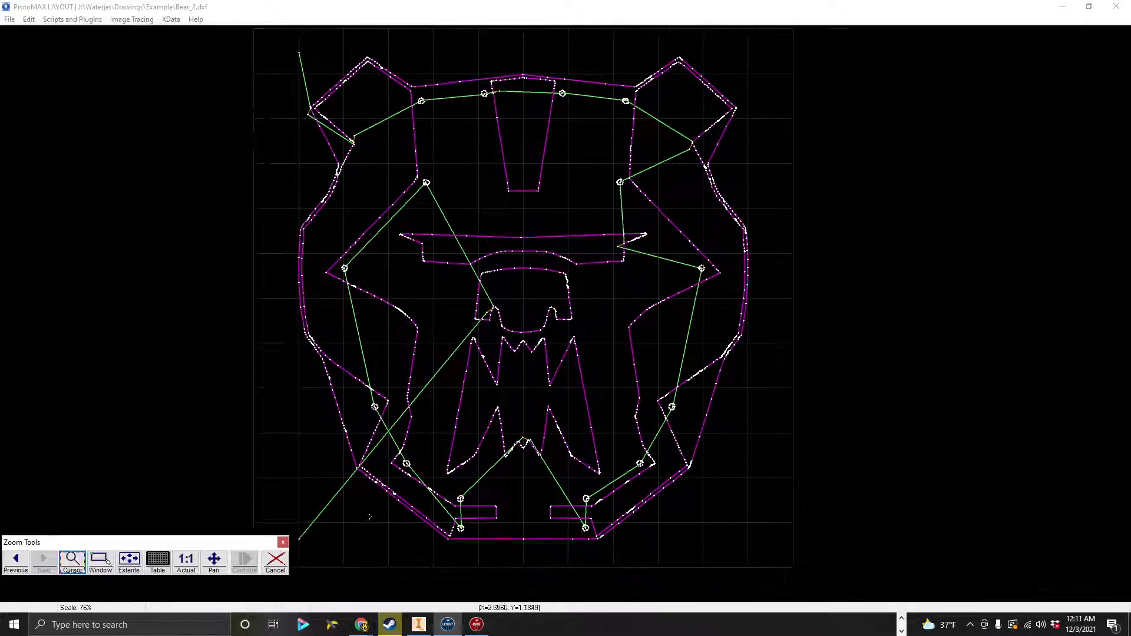
left_click(328, 441)
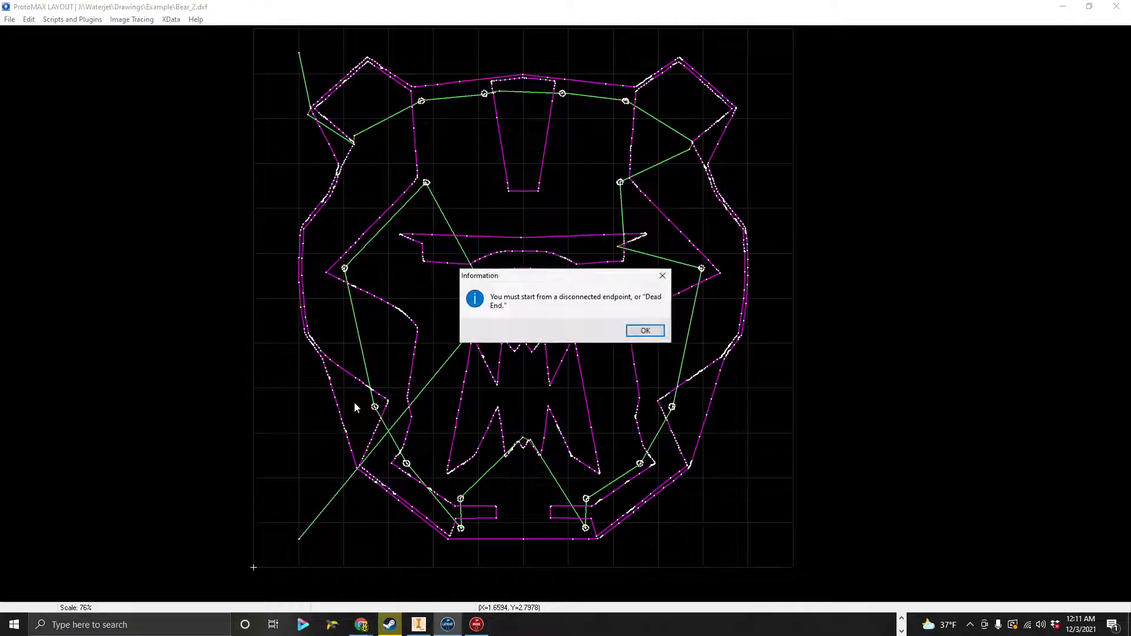
left_click(646, 333)
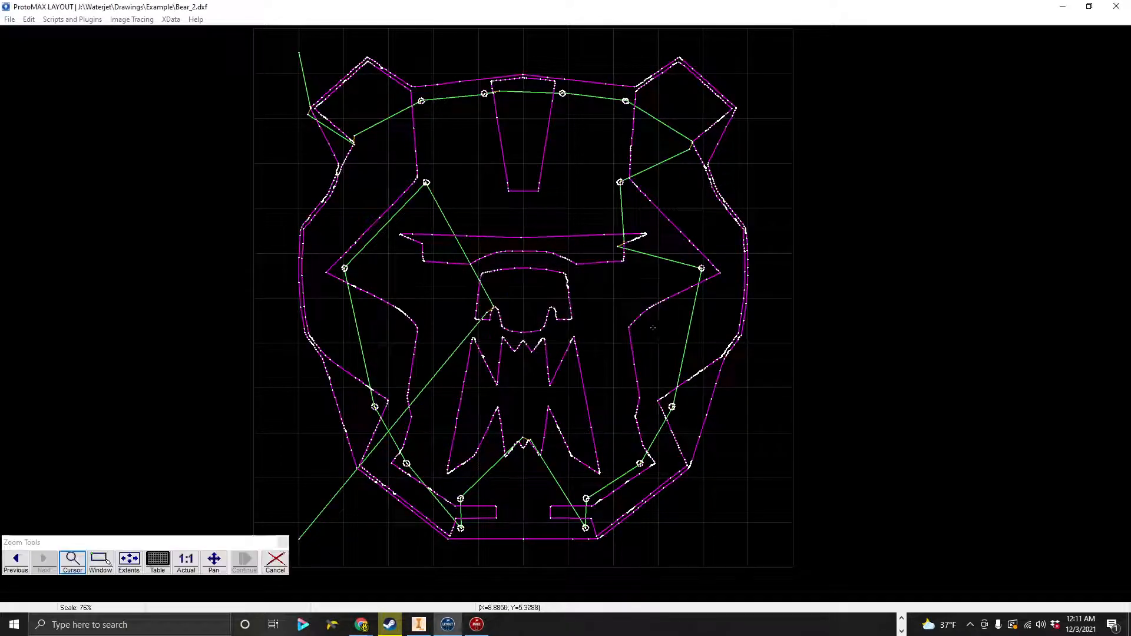
Post the path from its disconnected lower-left endpoint, look over the preview and close it without saving.
left_click(299, 535)
scroll(435, 451, "down", 3)
scroll(557, 305, "up", 3)
scroll(592, 253, "down", 3)
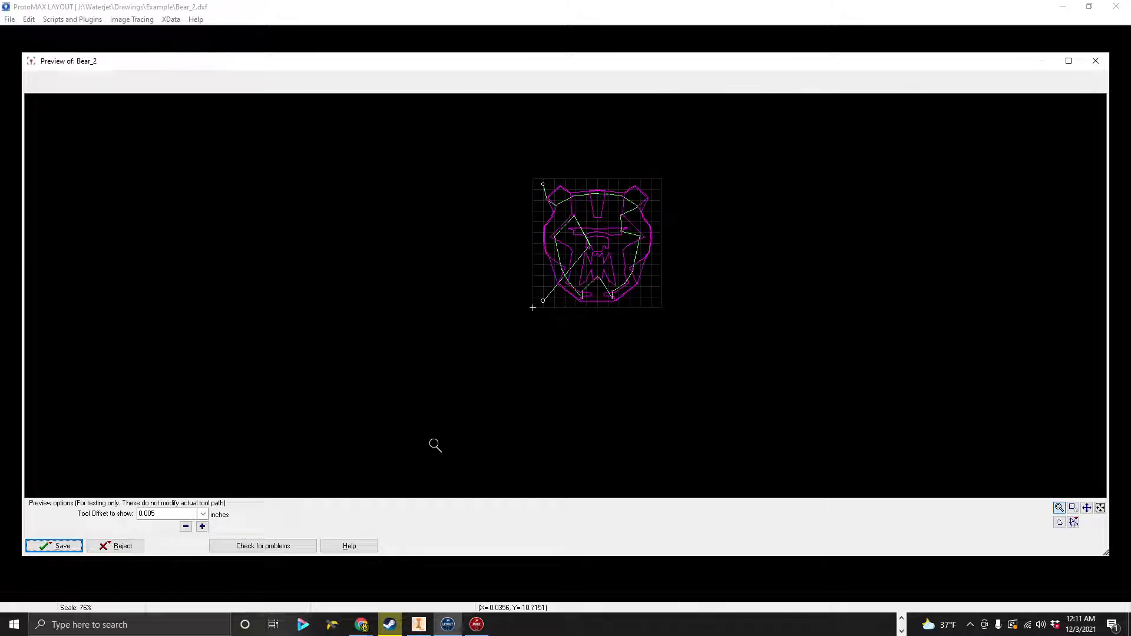
left_click(1095, 60)
Switch back to ProtoMAX MAKE with the Bear_2 path and maximize its window.
left_click(468, 623)
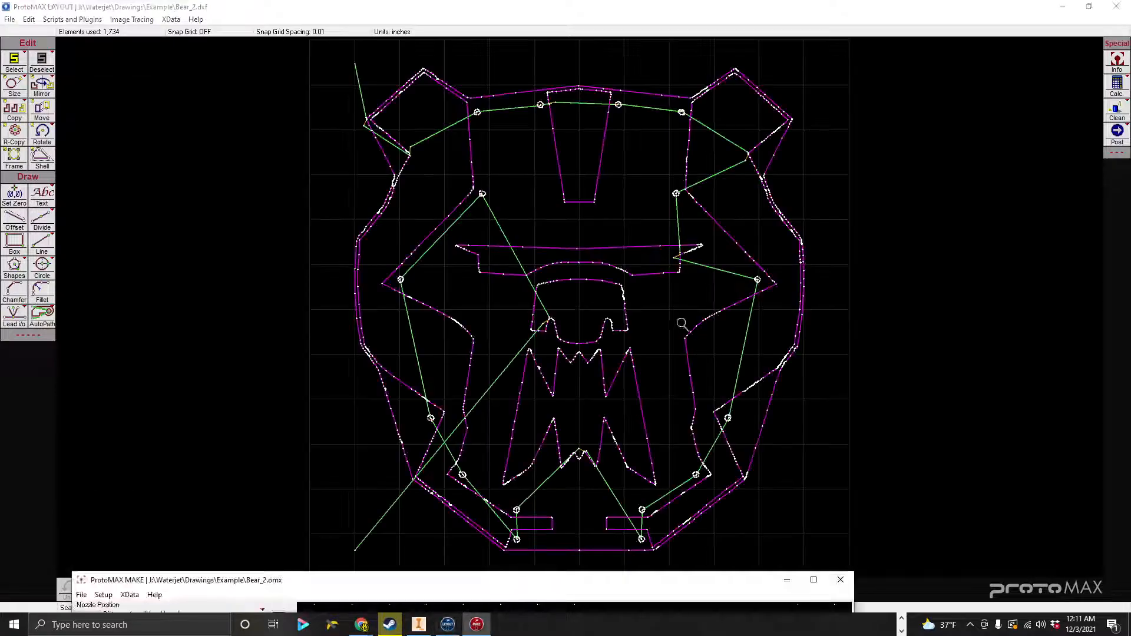
left_click(466, 623)
left_click(483, 624)
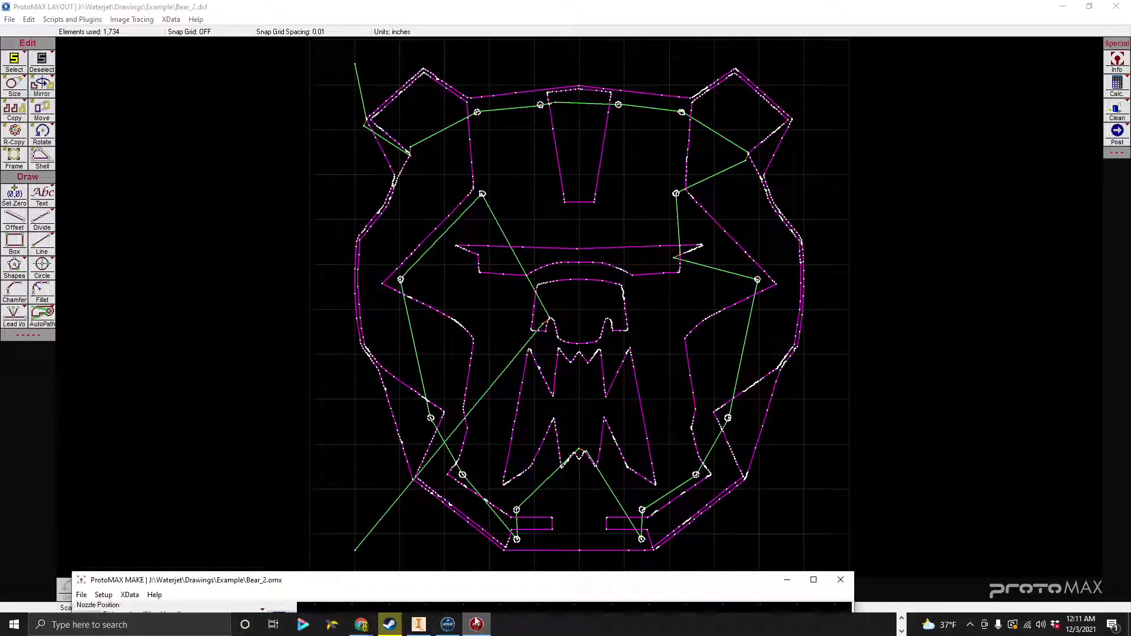
left_click_drag(481, 589, 630, 73)
left_click(963, 75)
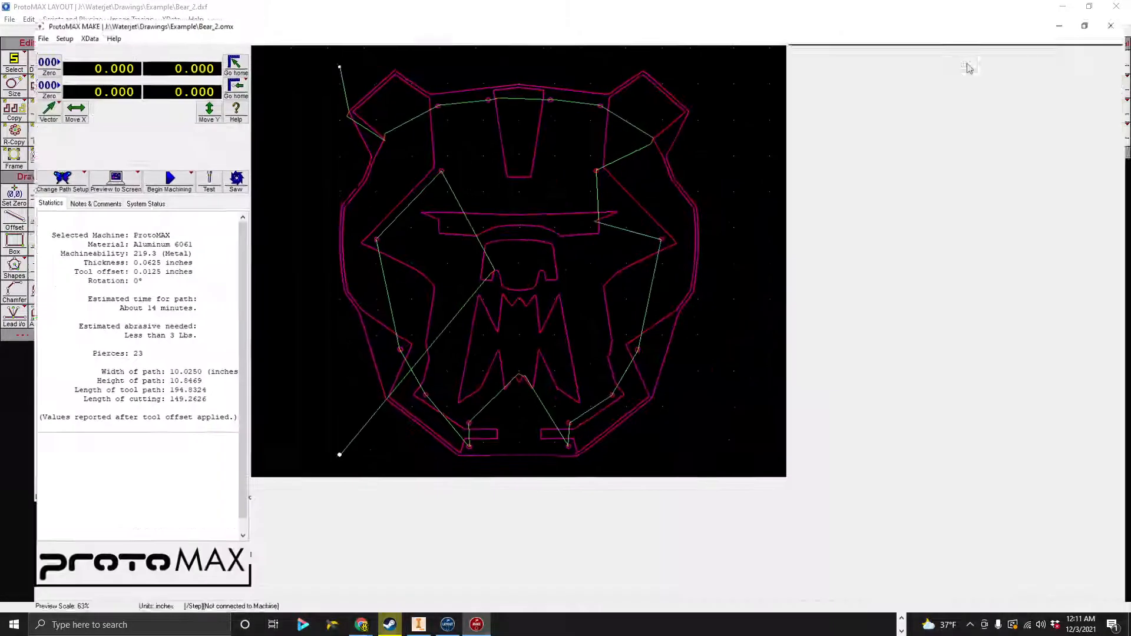